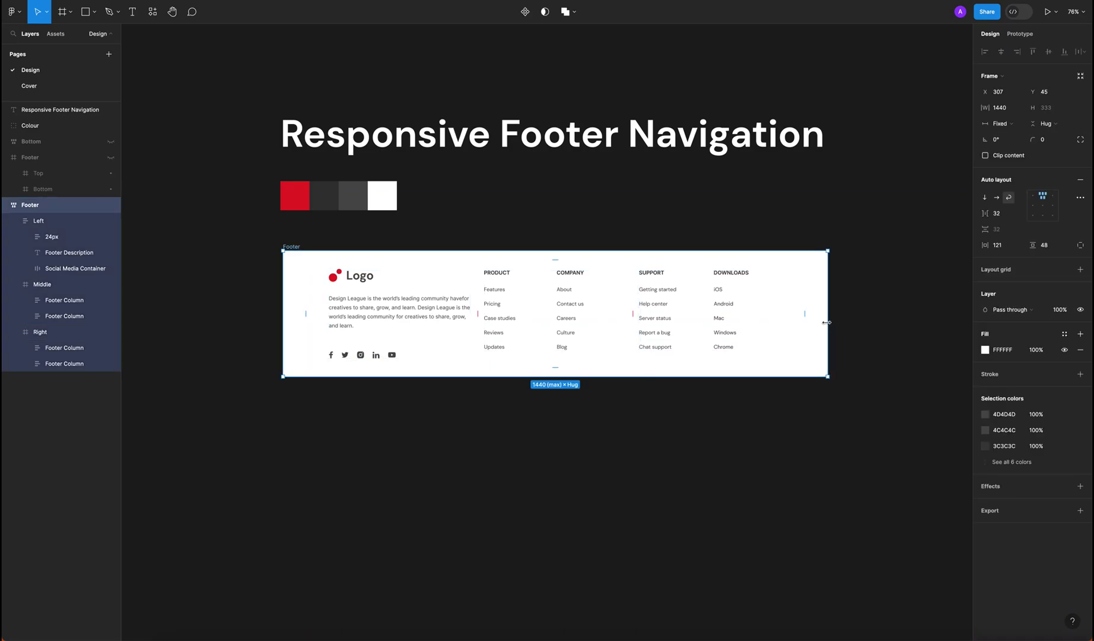
Duplicate the footer frame and ungroup the copy into its Left, Middle and Right sections.
drag(827, 321, 876, 341)
click(863, 463)
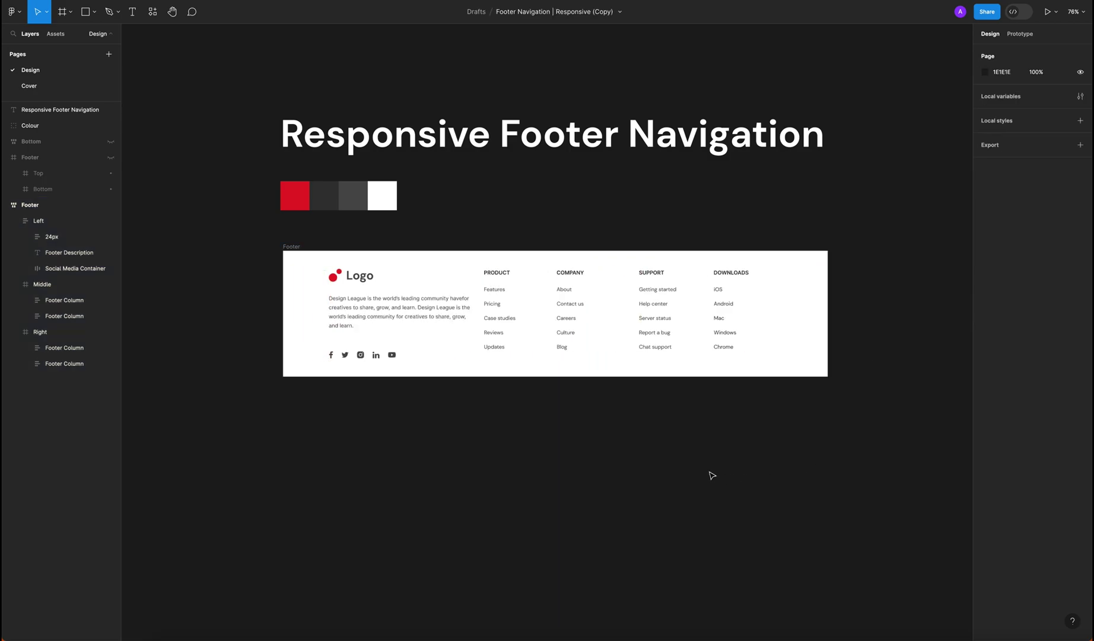
click(296, 249)
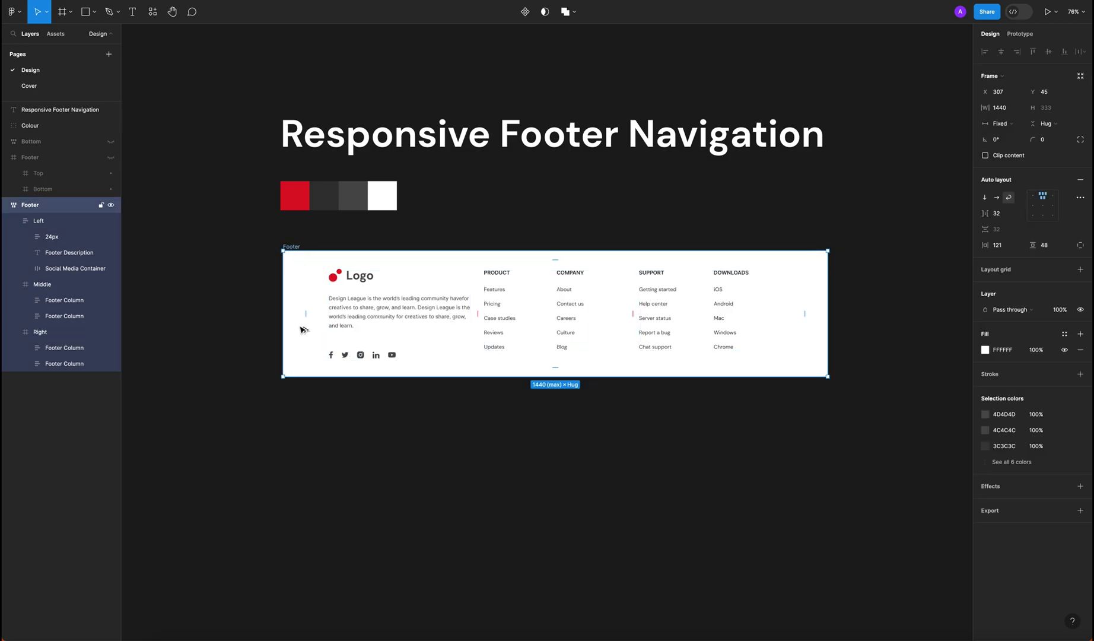
key(ctrl+d)
scroll(273, 382, down, 3)
click(261, 325)
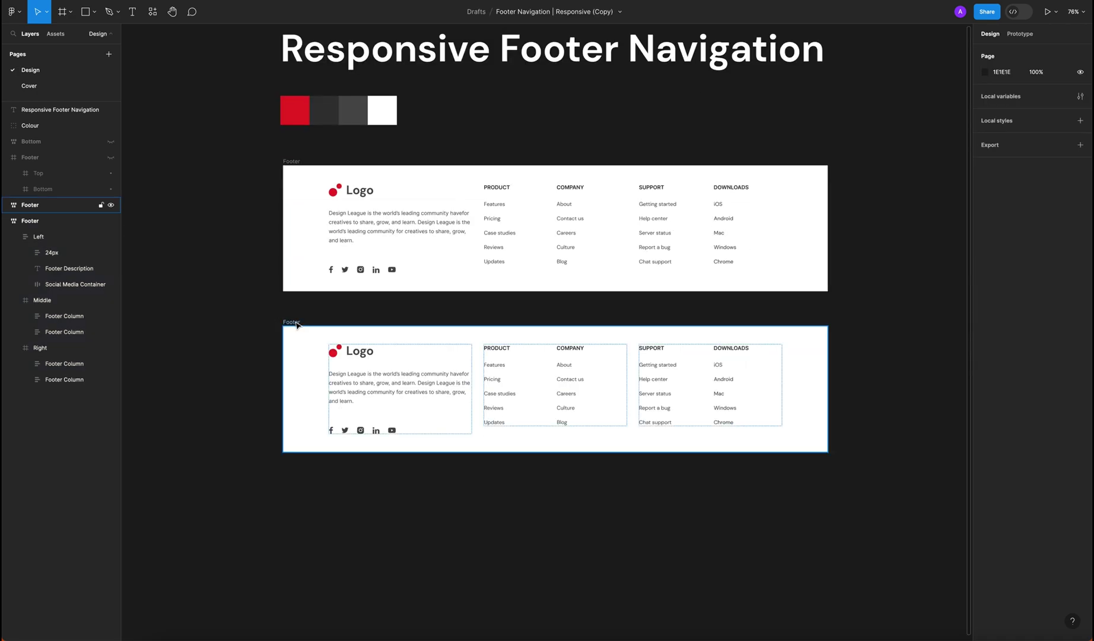
click(291, 320)
right_click(294, 320)
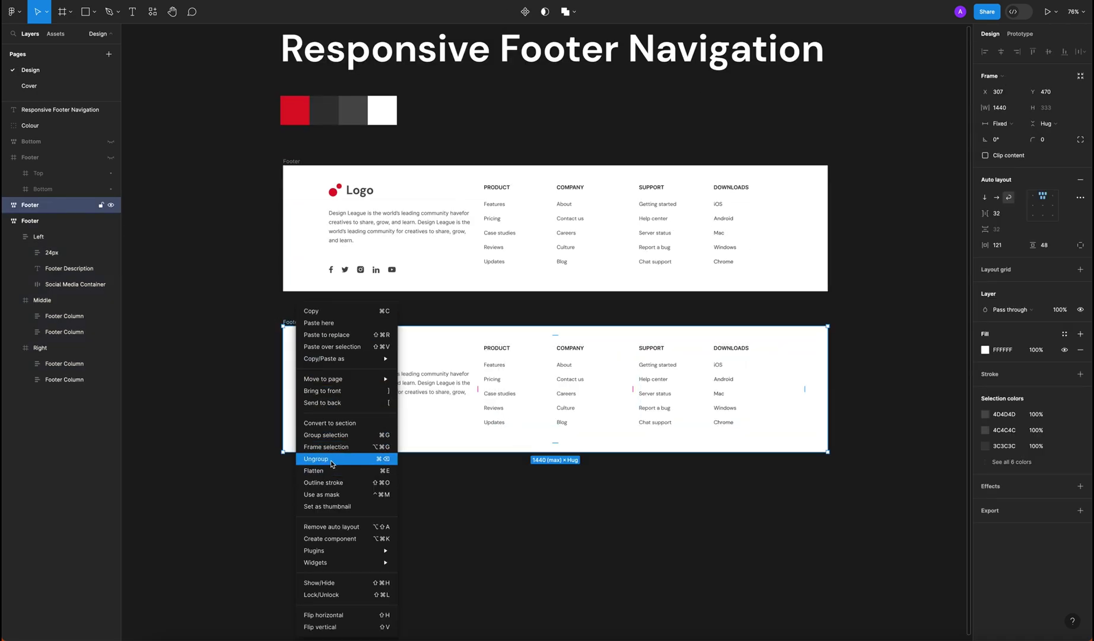
click(330, 461)
Ungroup the copy's Left, Middle and Right frames into loose columns, description and social icons.
click(226, 416)
click(326, 345)
right_click(331, 346)
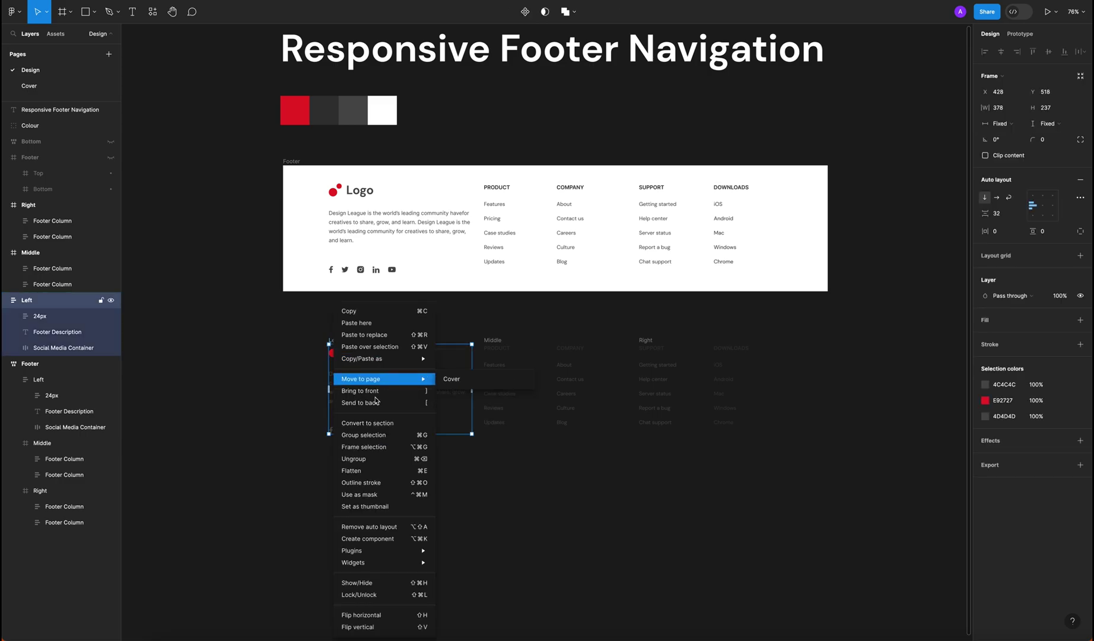
click(364, 458)
click(487, 347)
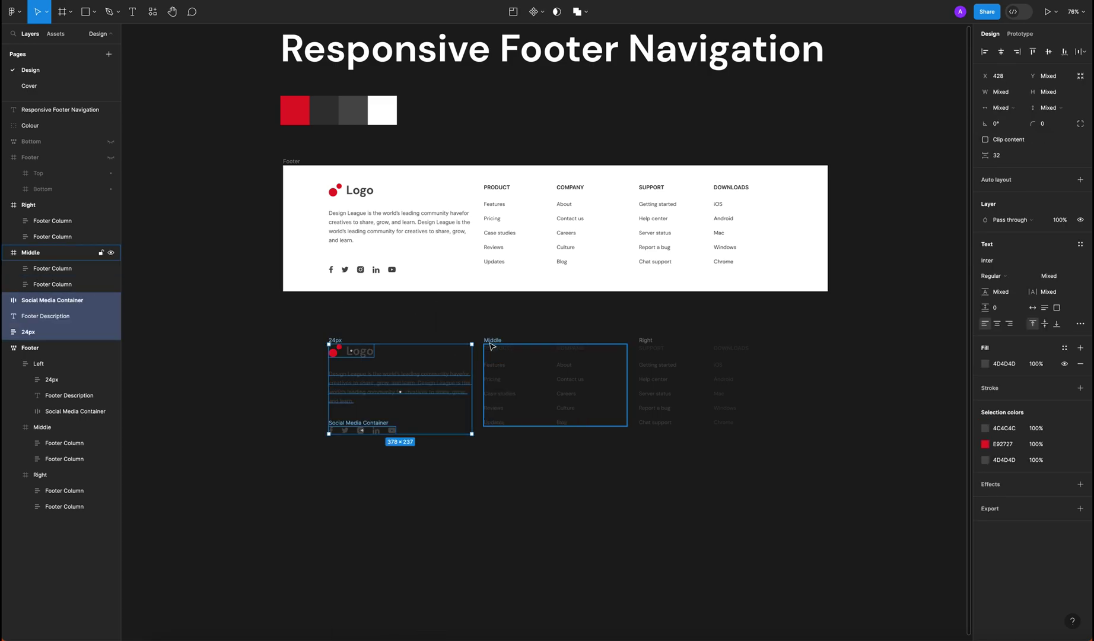
right_click(487, 348)
click(517, 458)
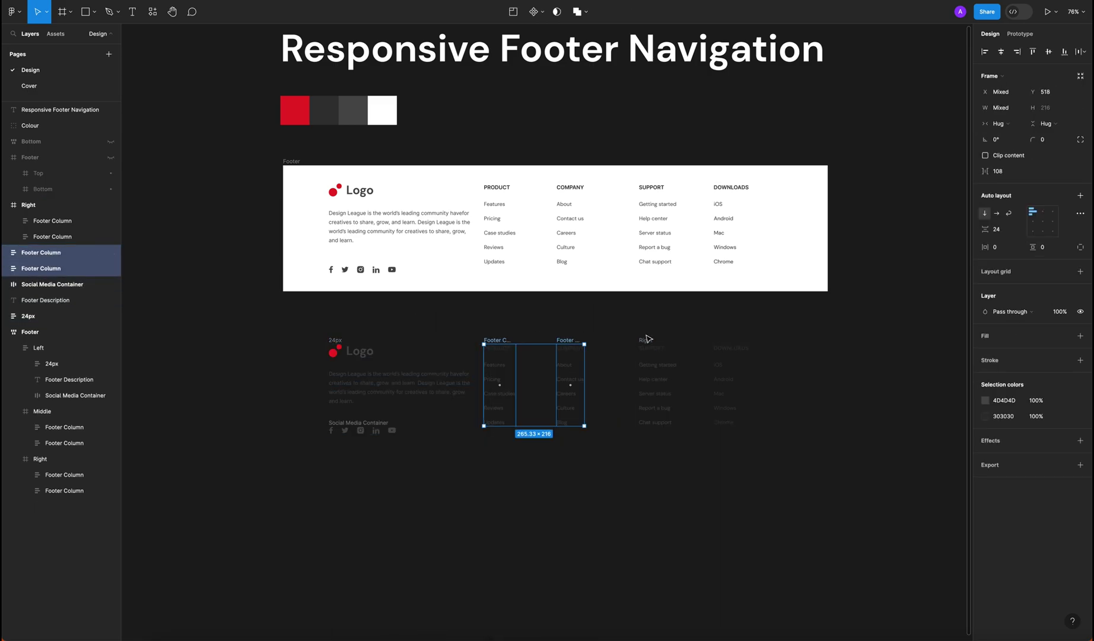
click(645, 341)
right_click(647, 342)
click(676, 462)
click(415, 506)
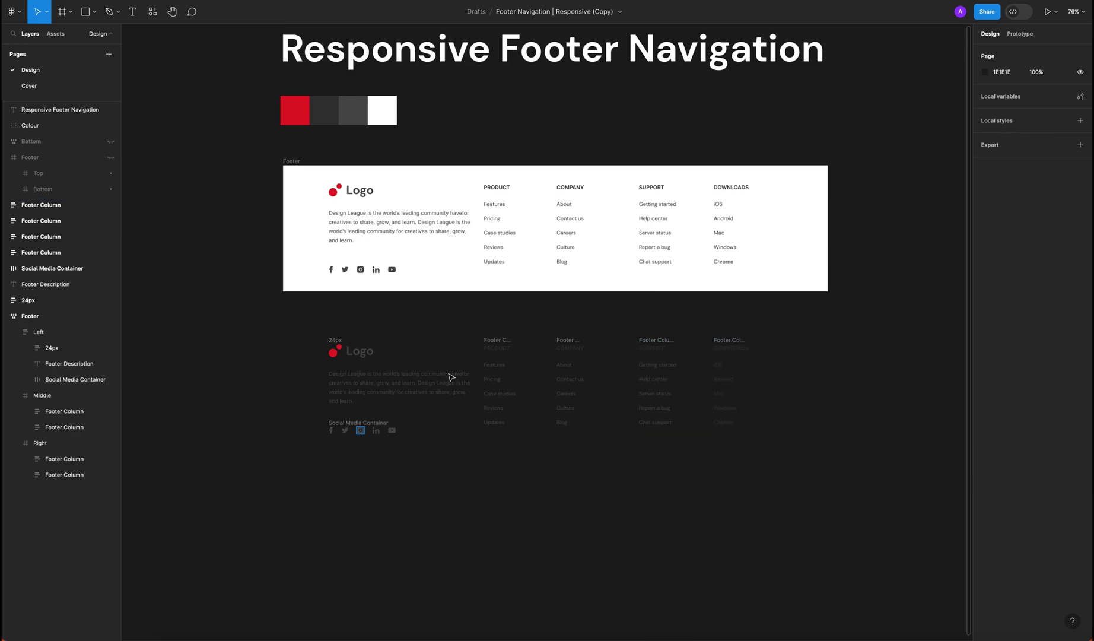
Wrap the logo, description and social icons in a new frame named Left.
drag(473, 384, 807, 452)
click(490, 490)
drag(305, 327, 470, 478)
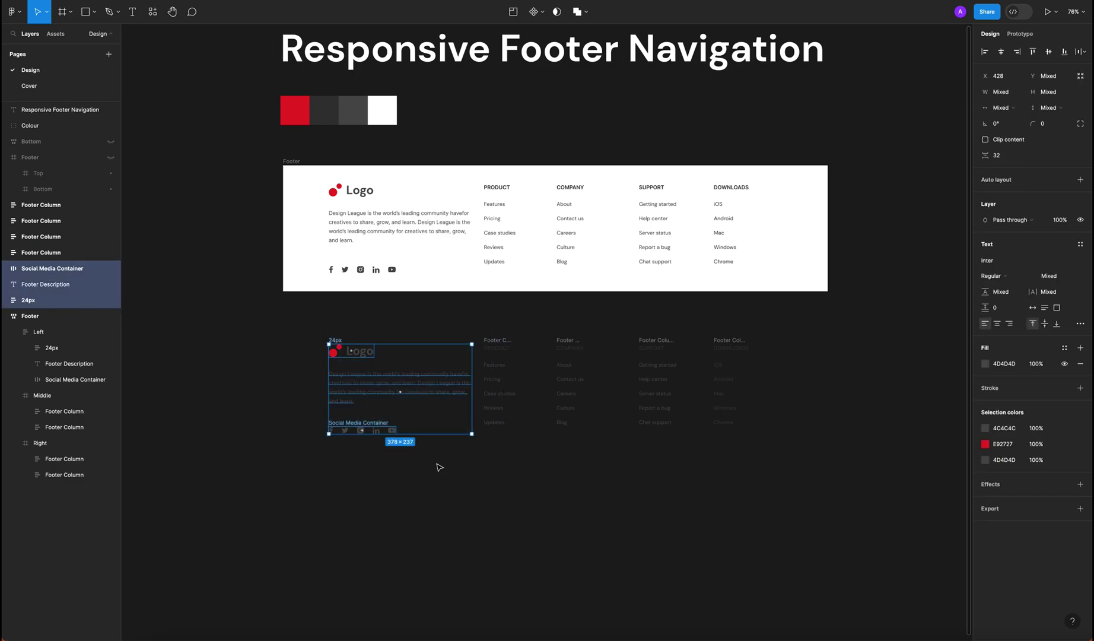
right_click(365, 382)
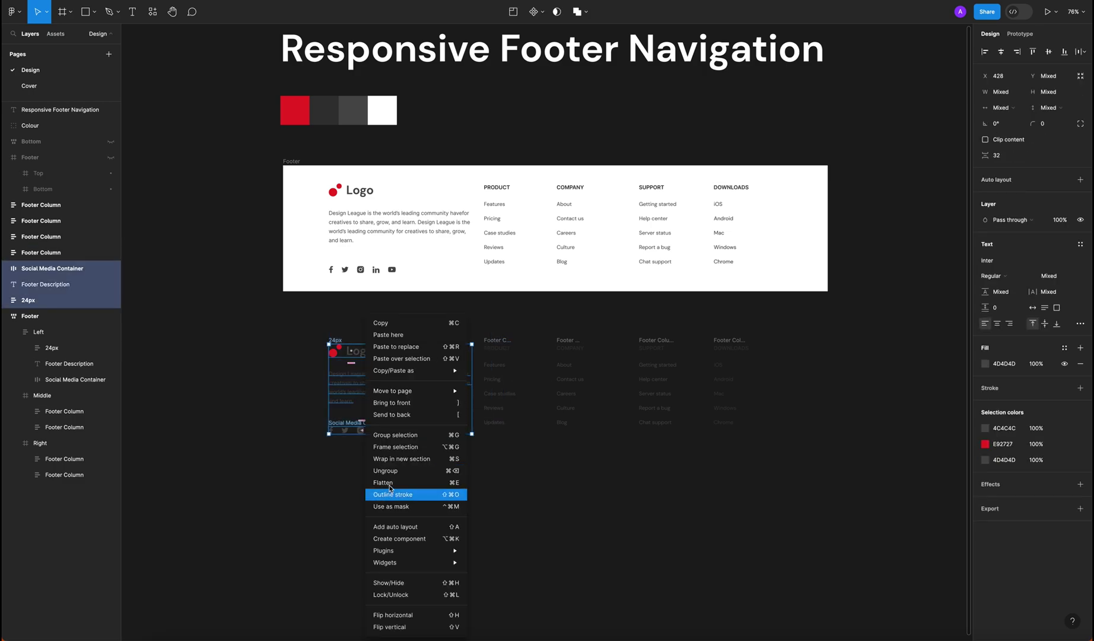
click(401, 447)
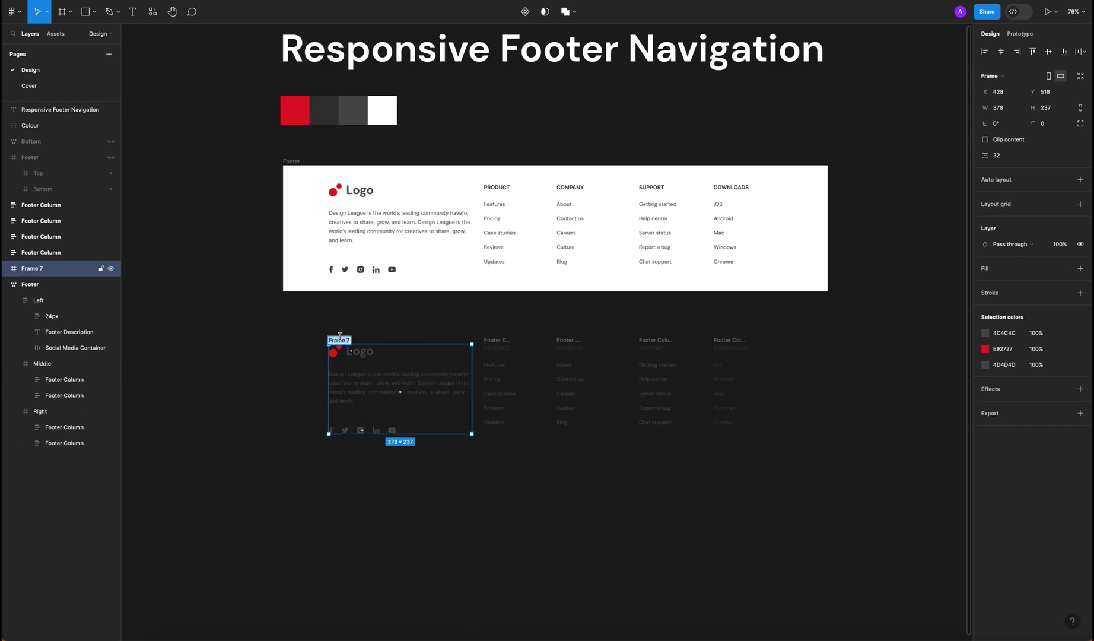
text(left)
key(Return)
click(339, 325)
key(ctrl+backslash)
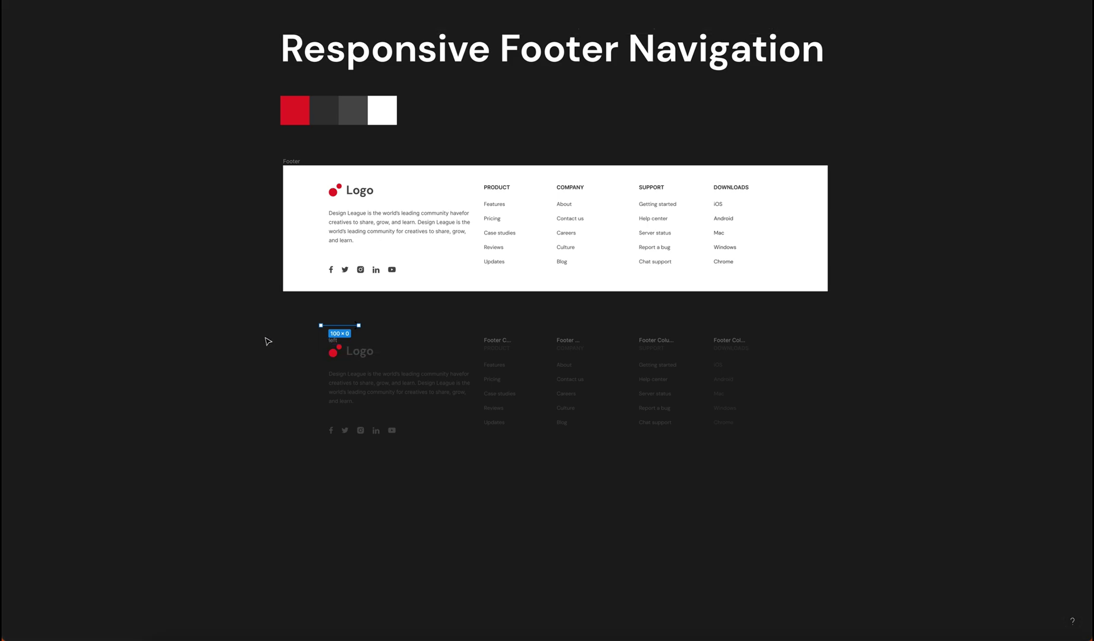
click(333, 340)
key(ctrl+backslash)
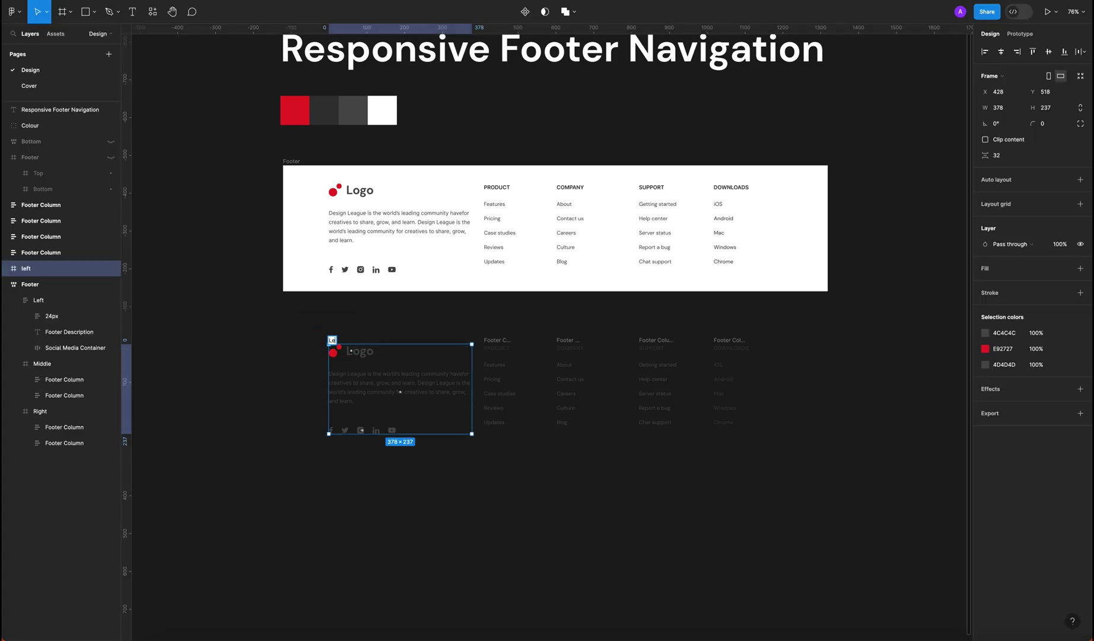
text(Left)
key(Return)
Frame the PRODUCT and COMPANY columns together and name the frame Middle.
click(497, 339)
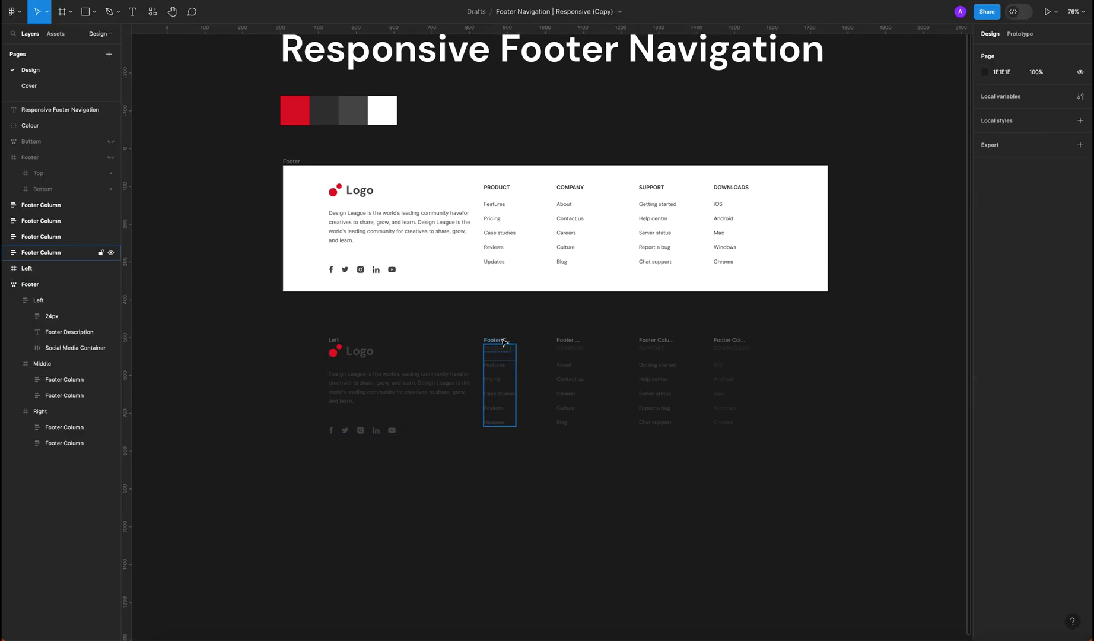
shift+click(569, 340)
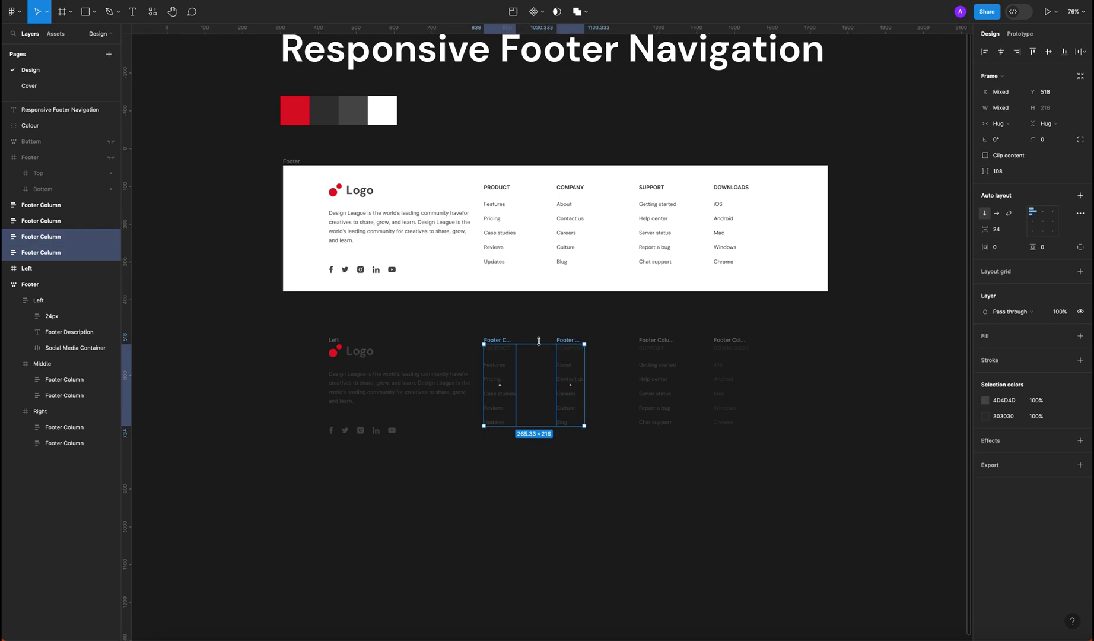
right_click(503, 342)
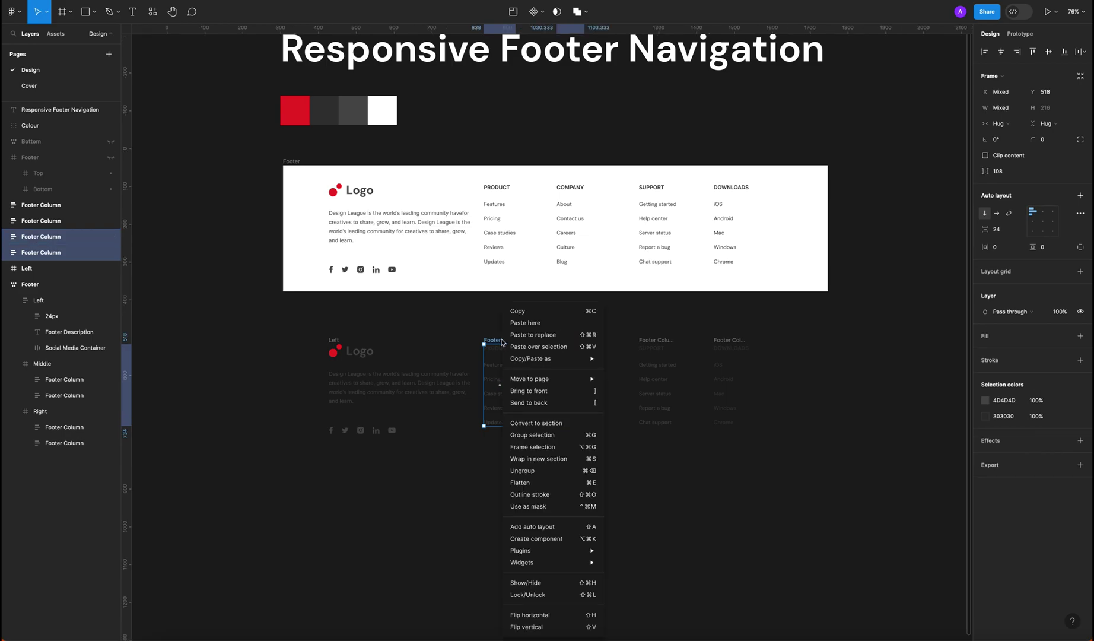
click(535, 446)
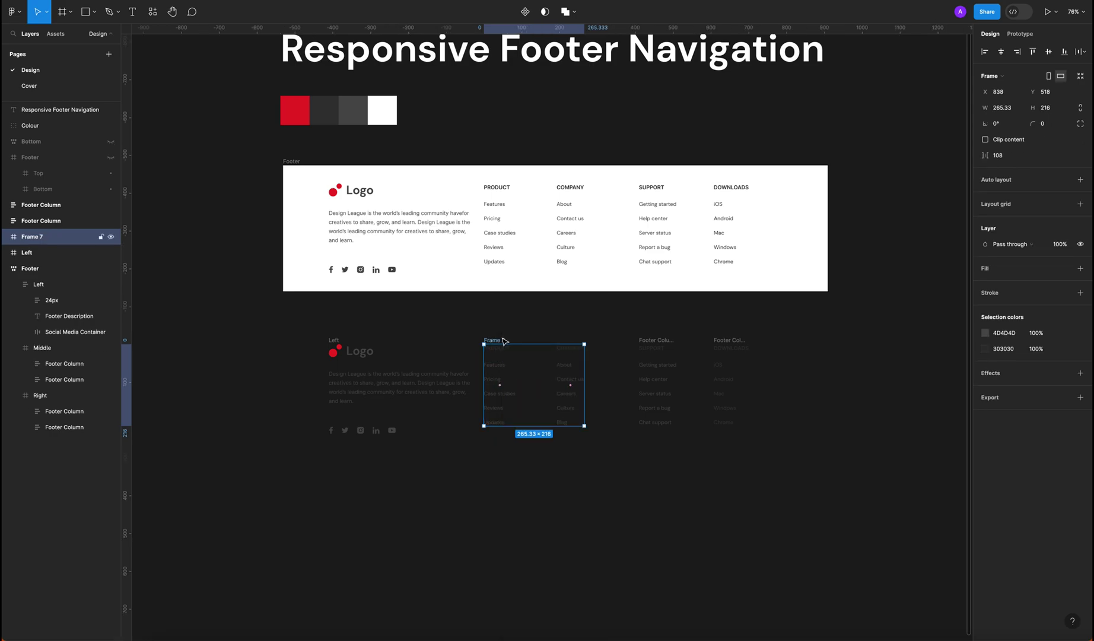
double_click(502, 340)
text(Middle)
click(633, 312)
Frame the SUPPORT and DOWNLOADS columns together and name the frame Right.
key(ctrl+a)
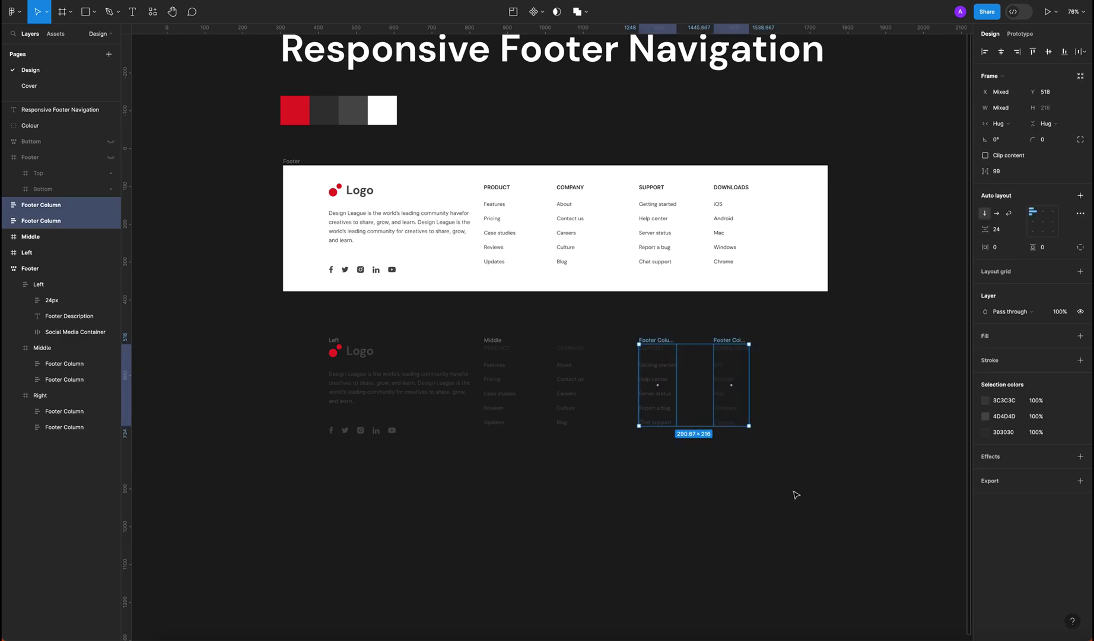
key(shift+r)
key(t)
key(Return)
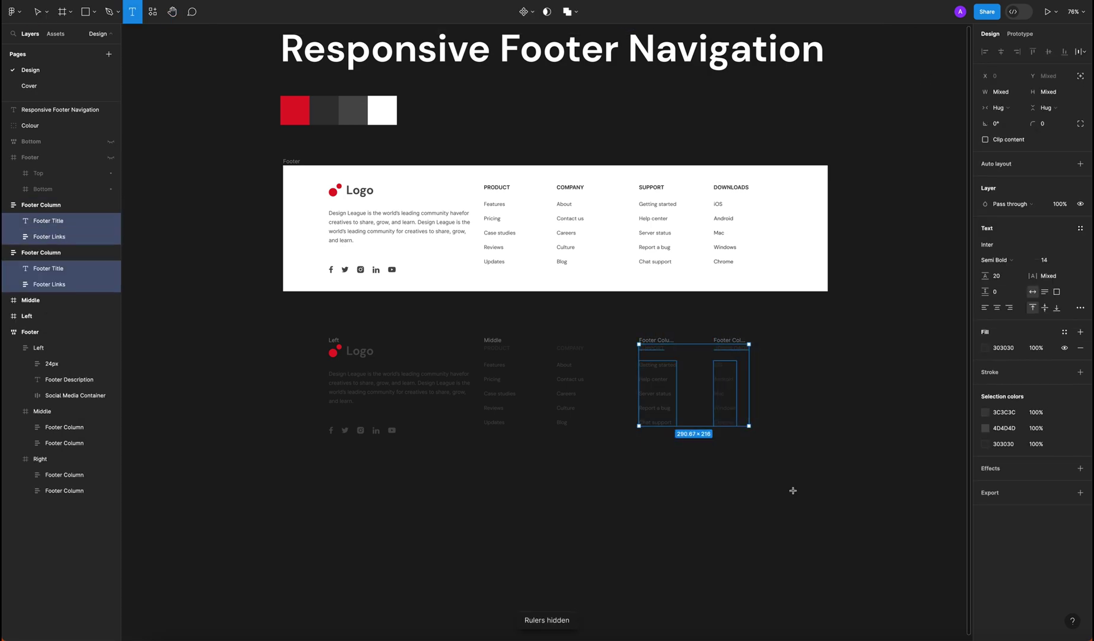
key(shift+Return)
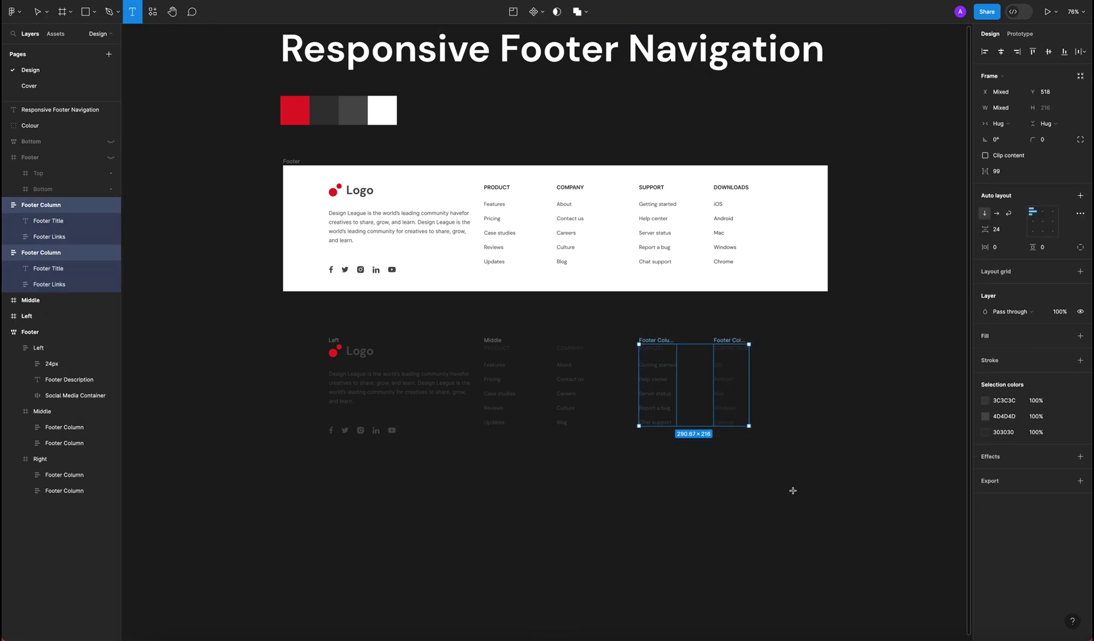
right_click(702, 396)
click(736, 454)
double_click(653, 340)
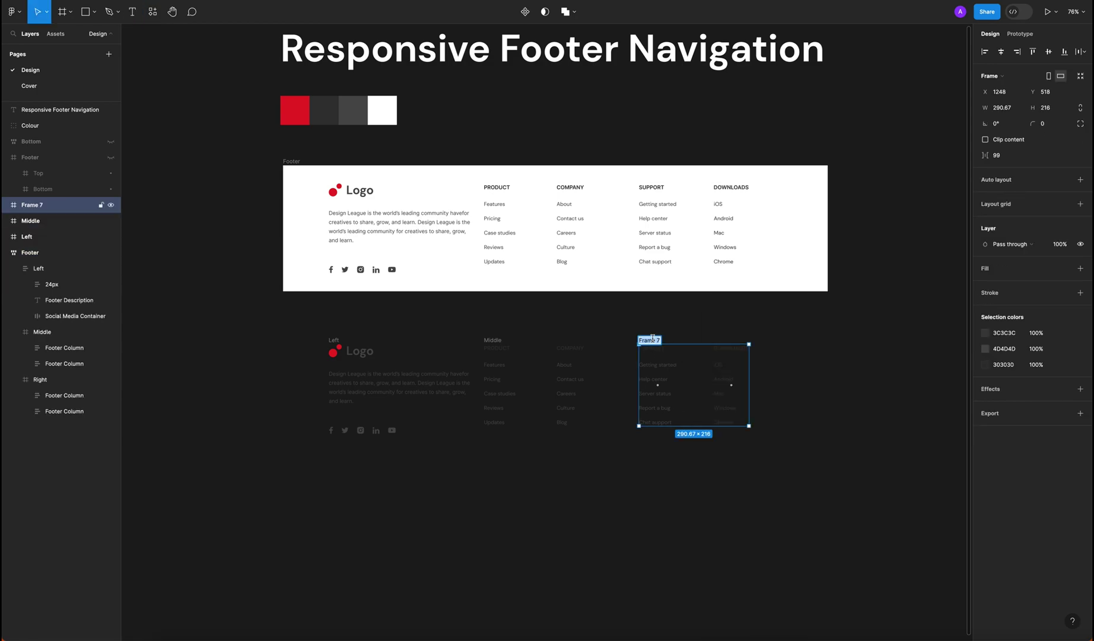
text(Right)
key(Return)
click(427, 422)
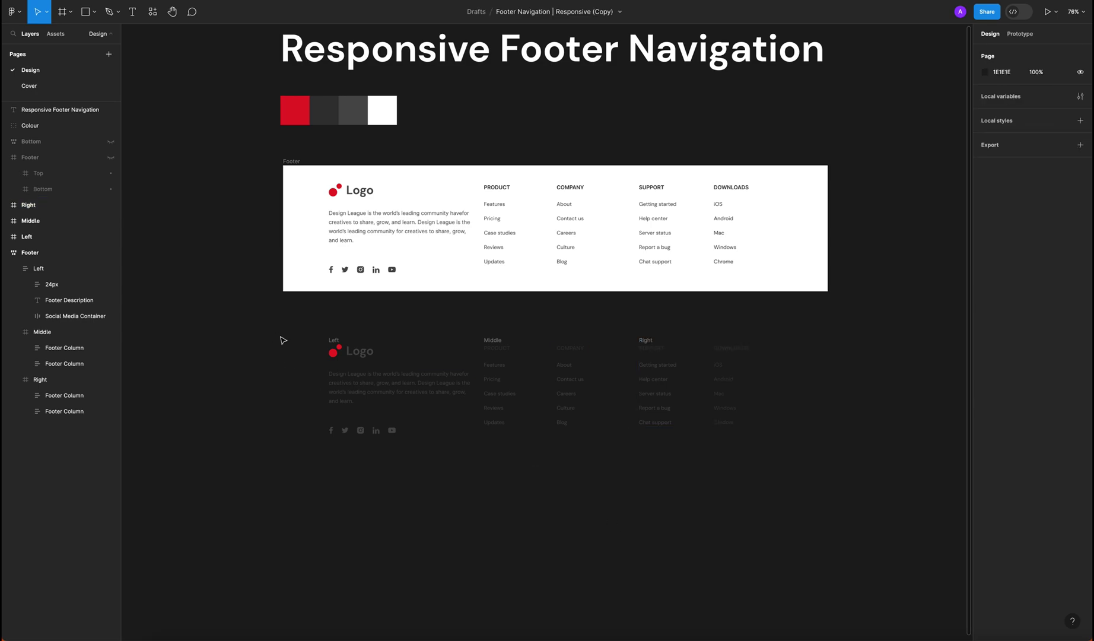
Wrap Left, Middle and Right in an auto-layout frame with a white background.
drag(283, 340, 788, 482)
click(1080, 252)
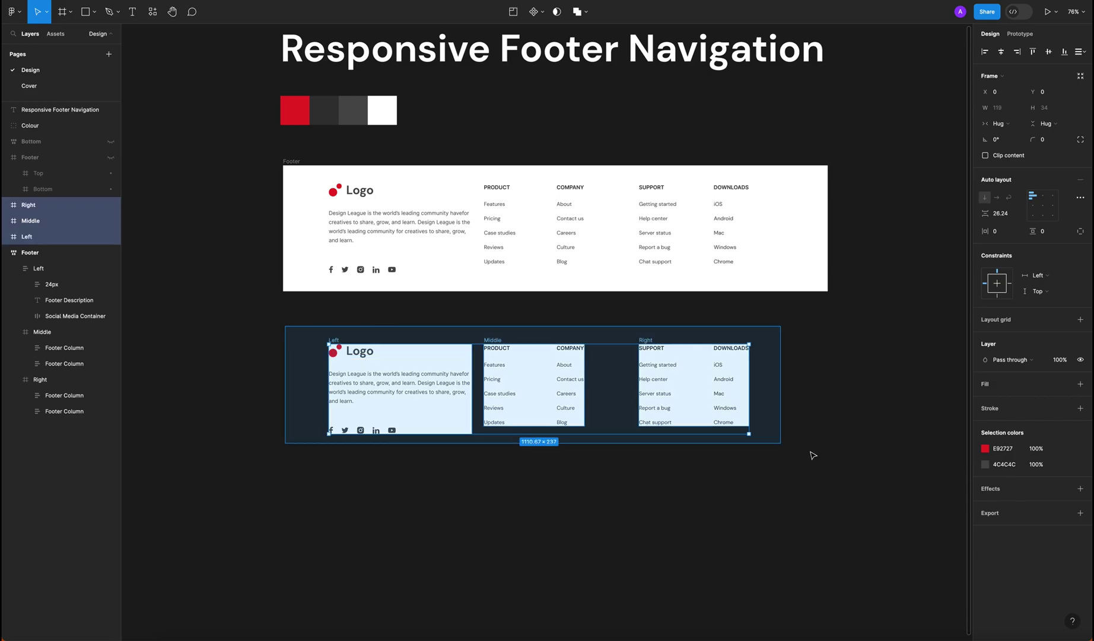
click(1079, 268)
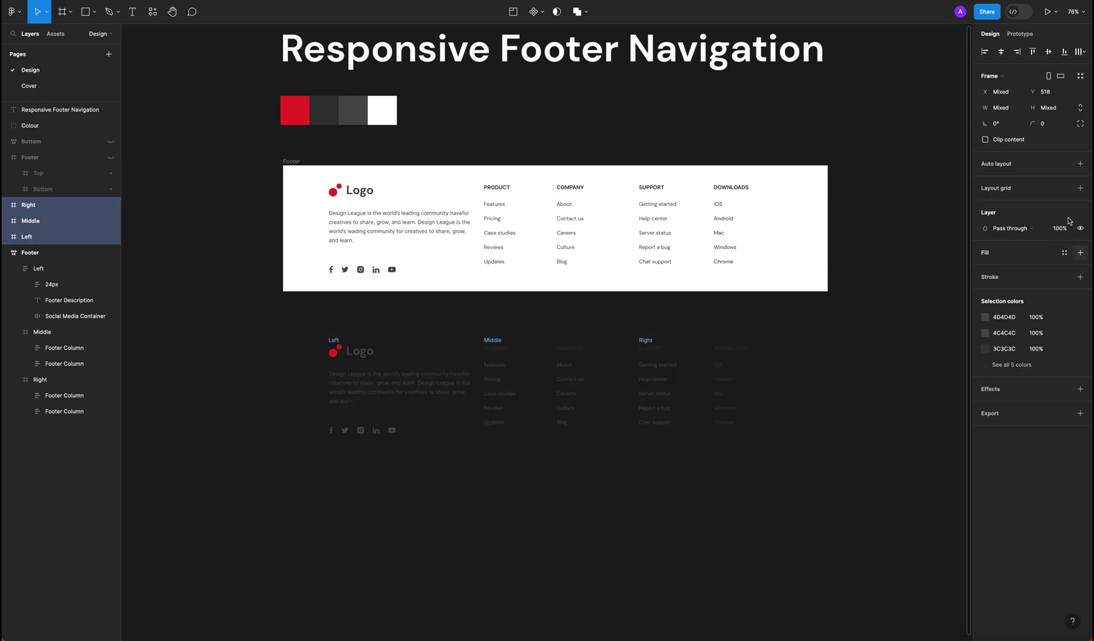
click(1080, 163)
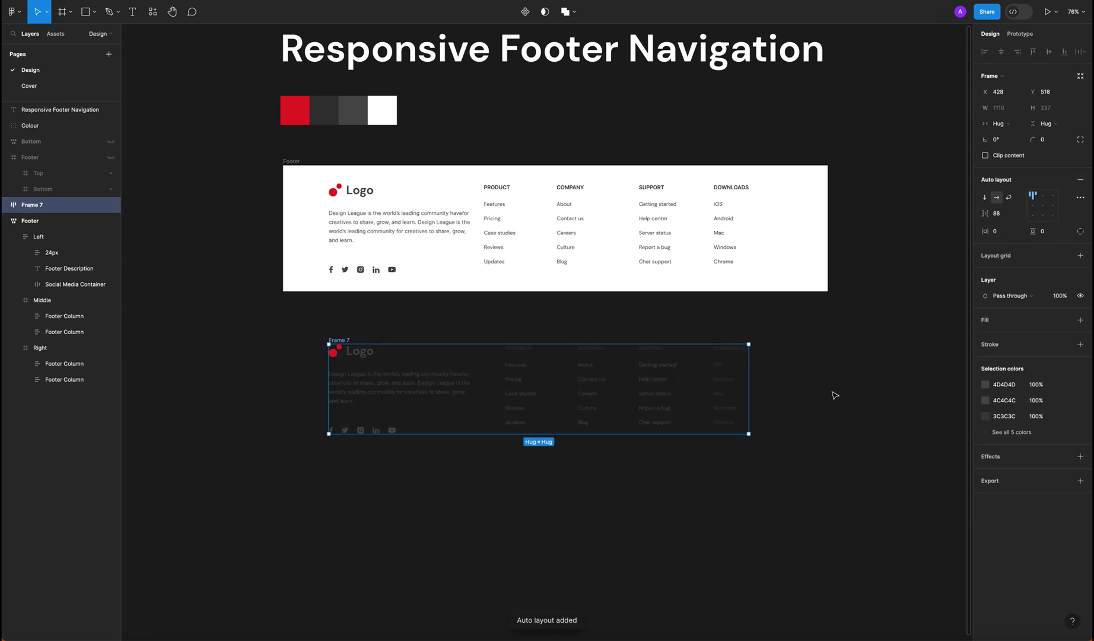
click(1080, 320)
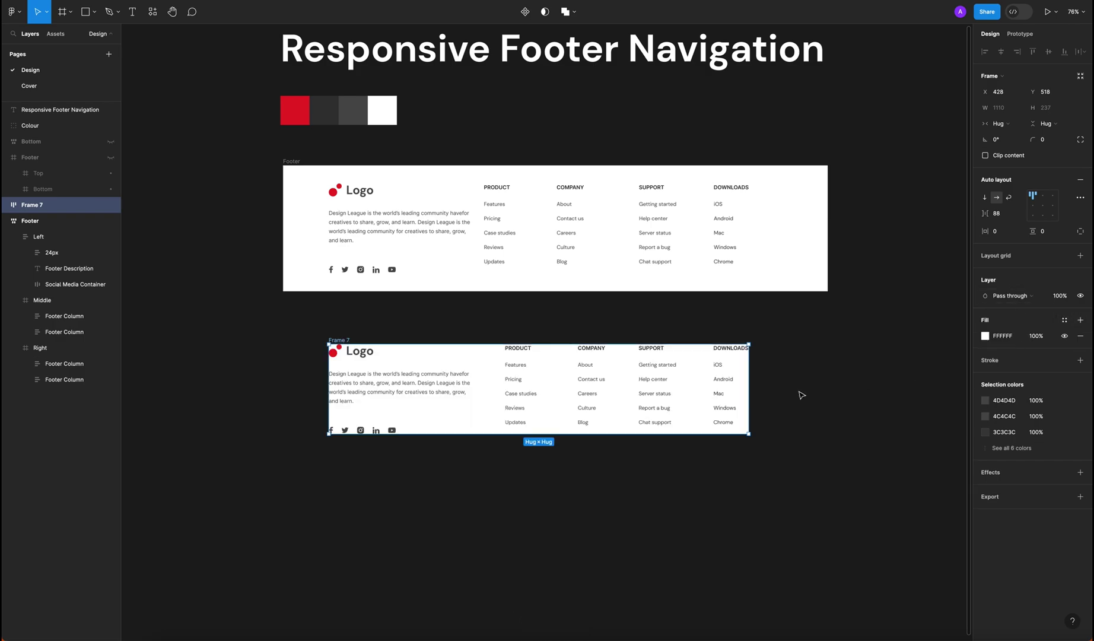
click(344, 320)
click(380, 403)
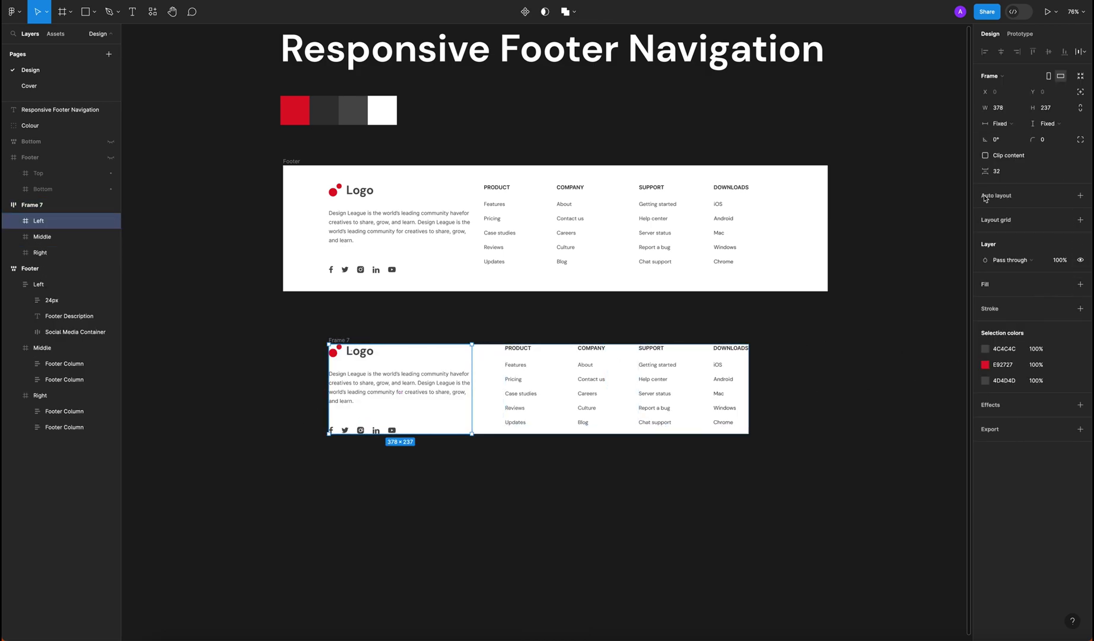
click(343, 339)
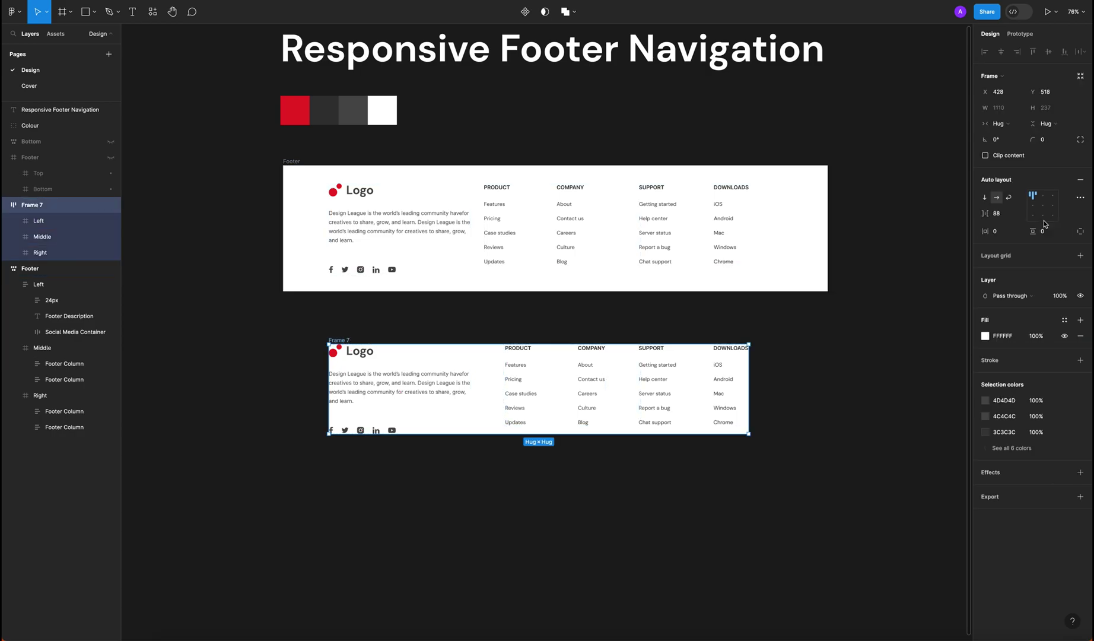
Set the wrapper frame's padding to 128 horizontal and 40 vertical.
click(1005, 229)
text(128)
key(Return)
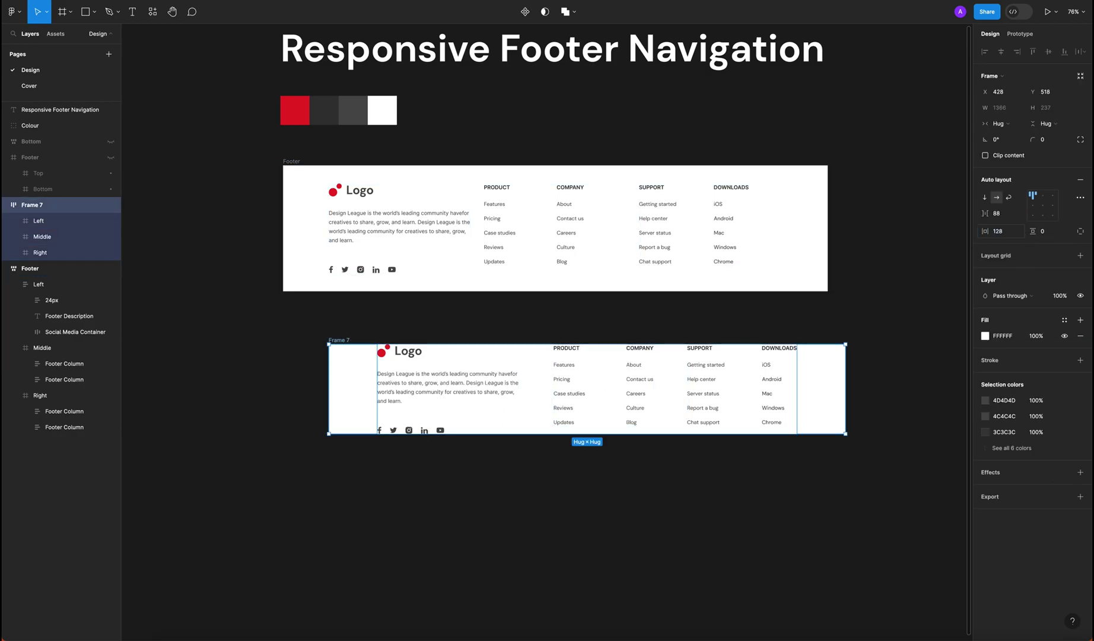
click(1045, 232)
text(40)
key(Return)
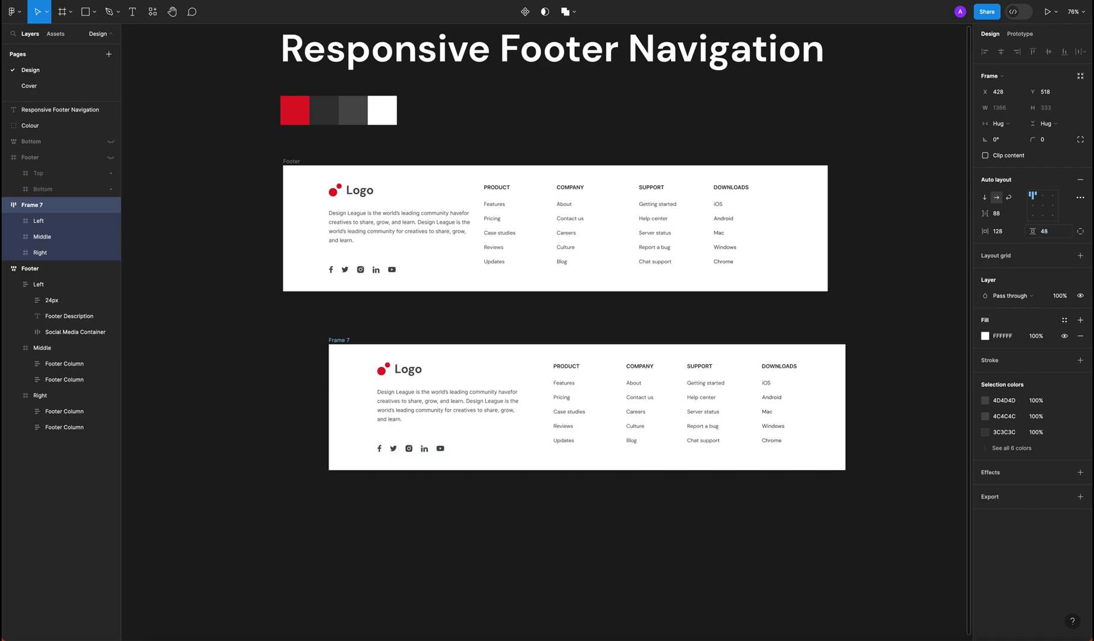
click(290, 355)
drag(342, 340, 304, 336)
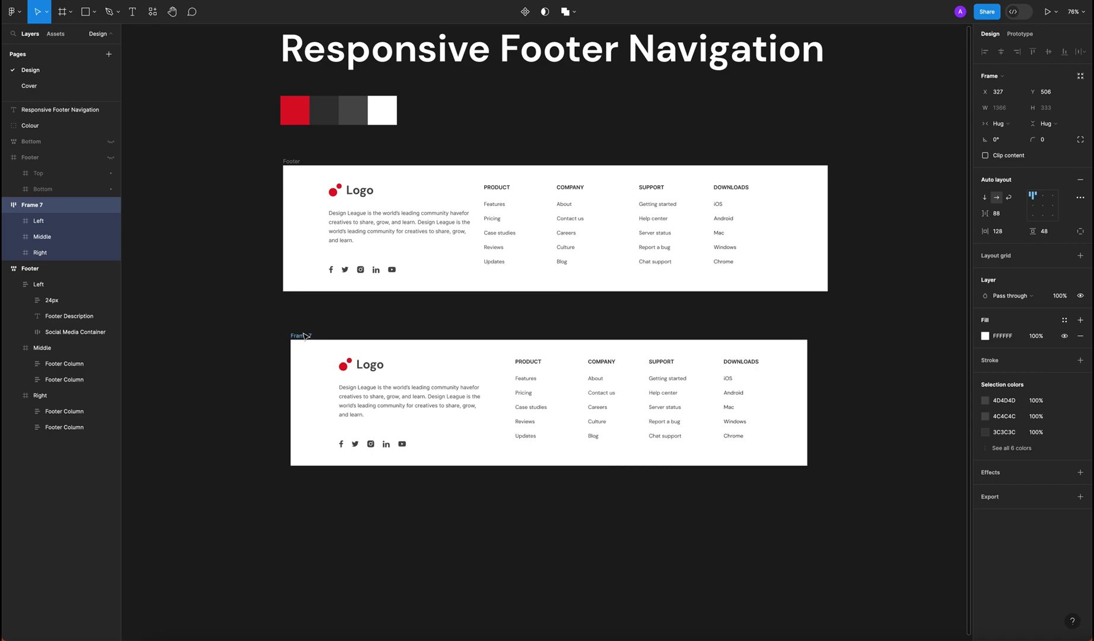
Switch Frame 7's width sizing to Fixed at 1440.
click(1000, 124)
click(1005, 122)
click(1007, 113)
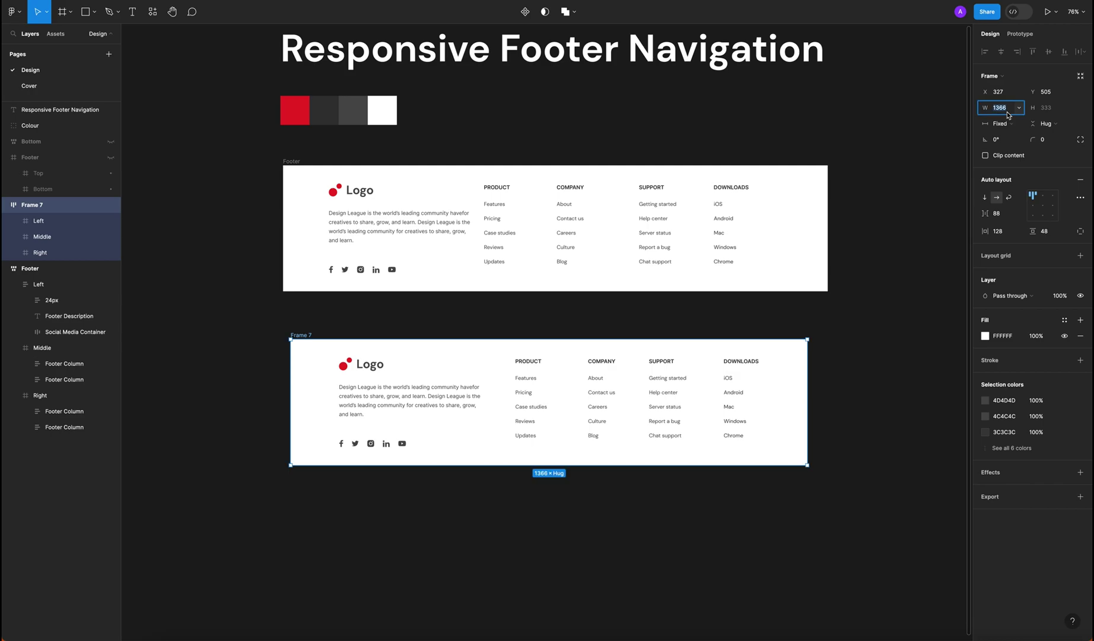
text(1440)
key(Return)
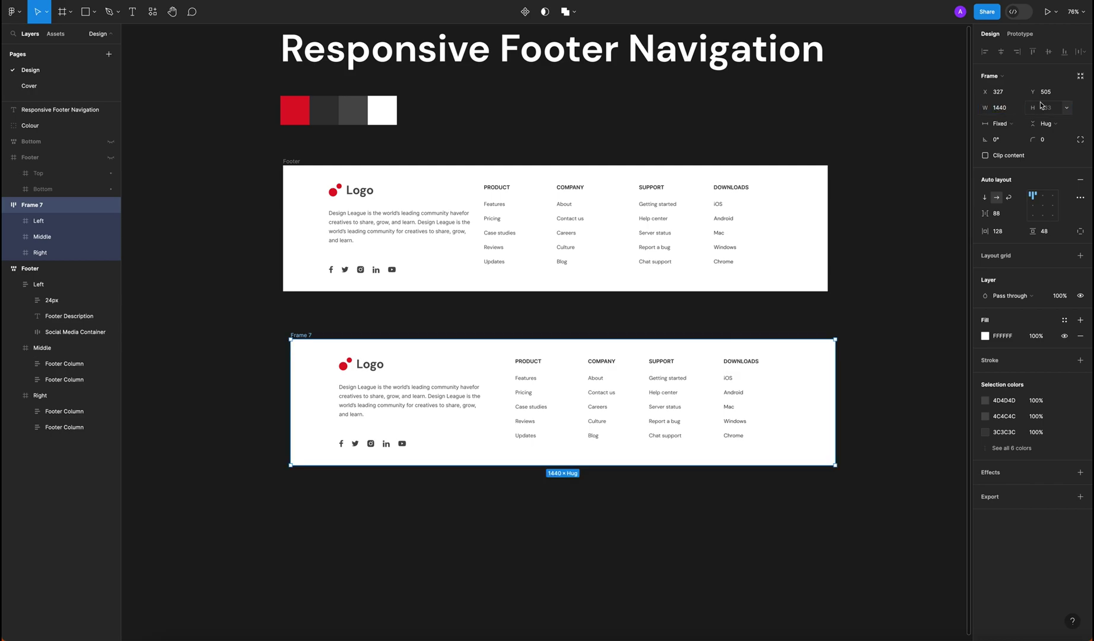
click(864, 349)
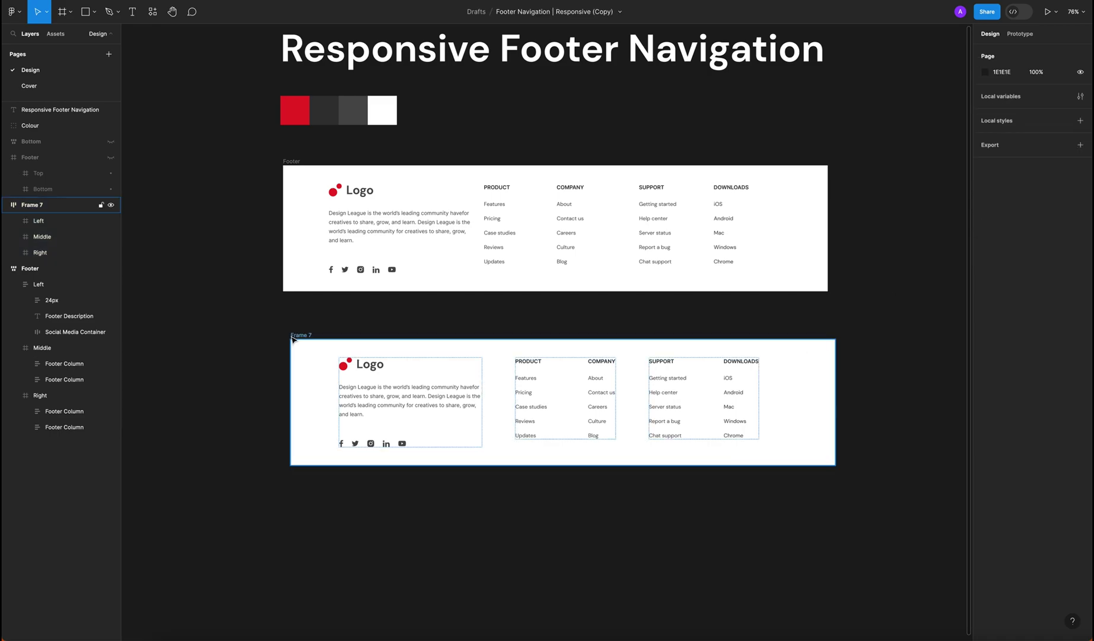
Place Frame 7 under the original footer and make its auto layout wrap, aligned top centre.
drag(292, 337, 287, 324)
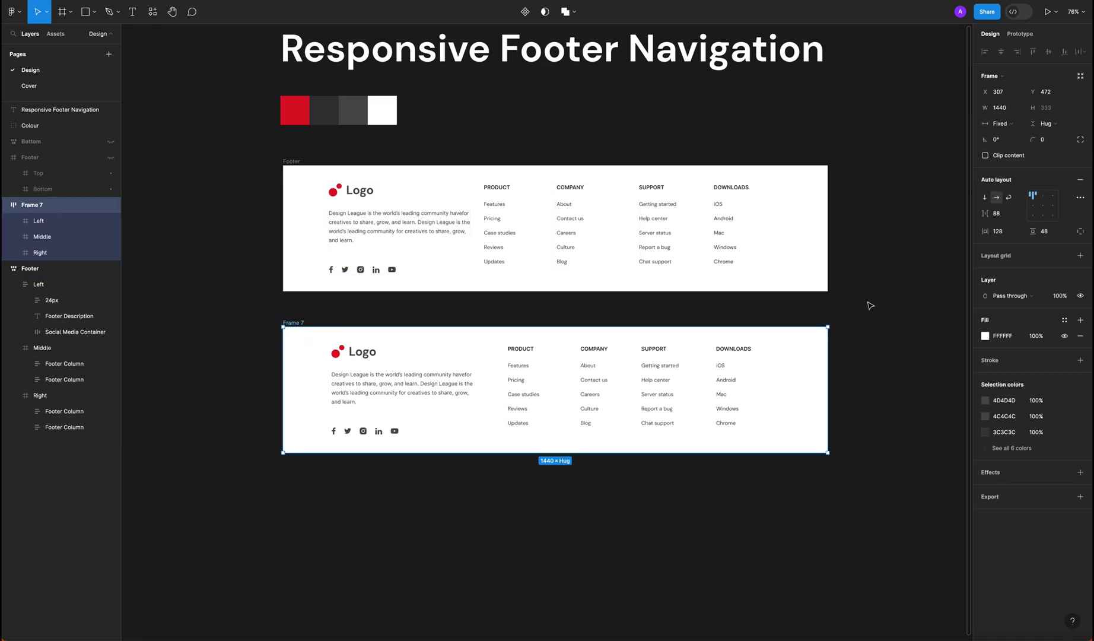
click(869, 305)
click(294, 323)
click(1009, 198)
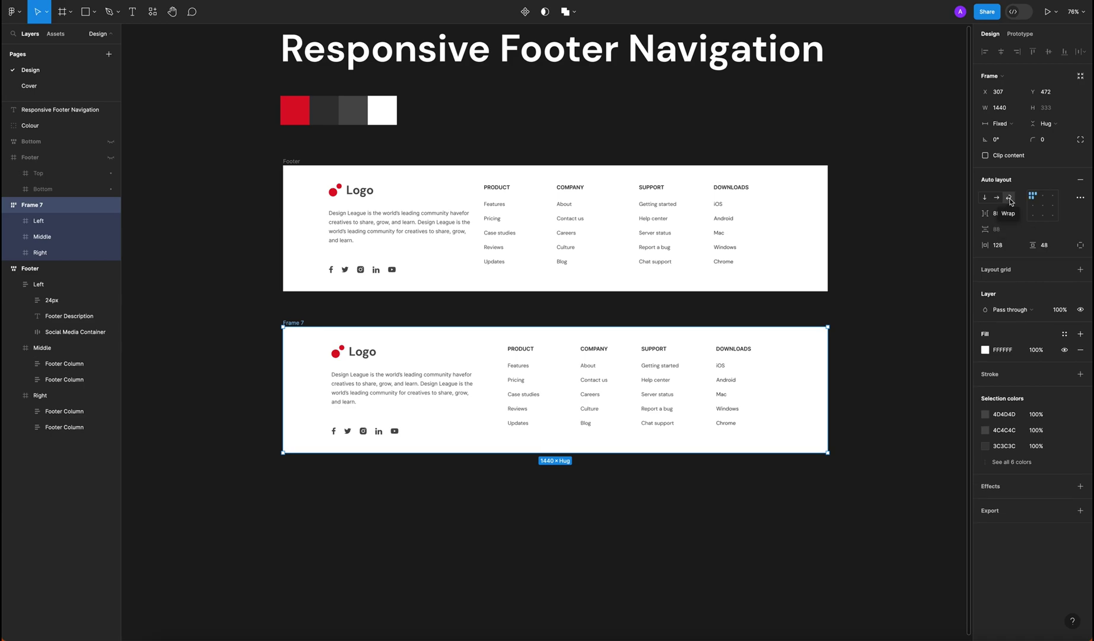
click(1043, 197)
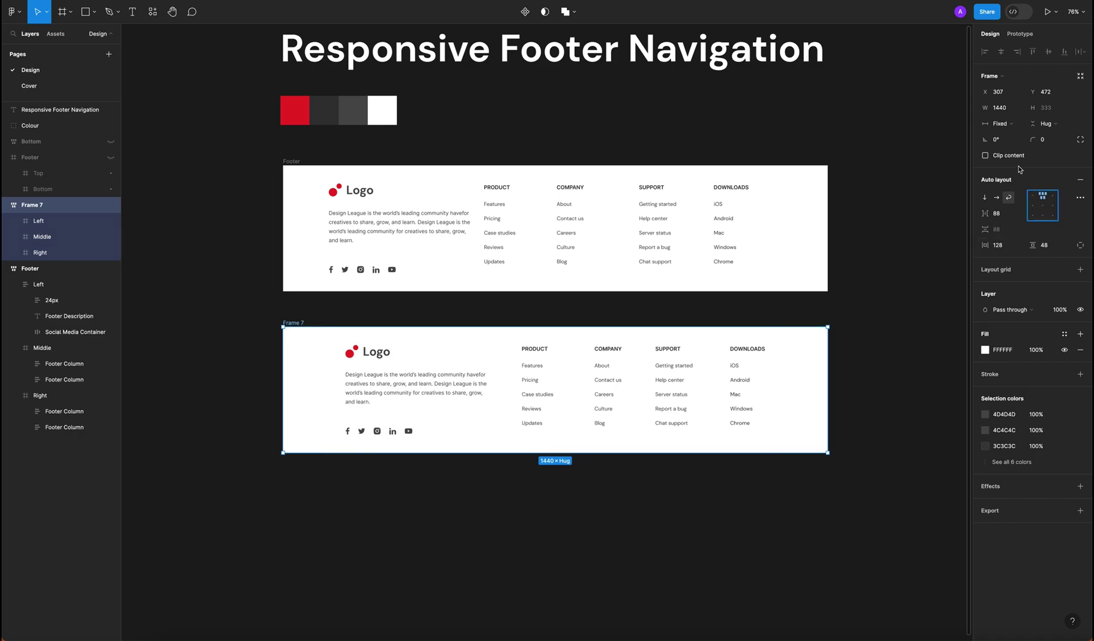
click(910, 224)
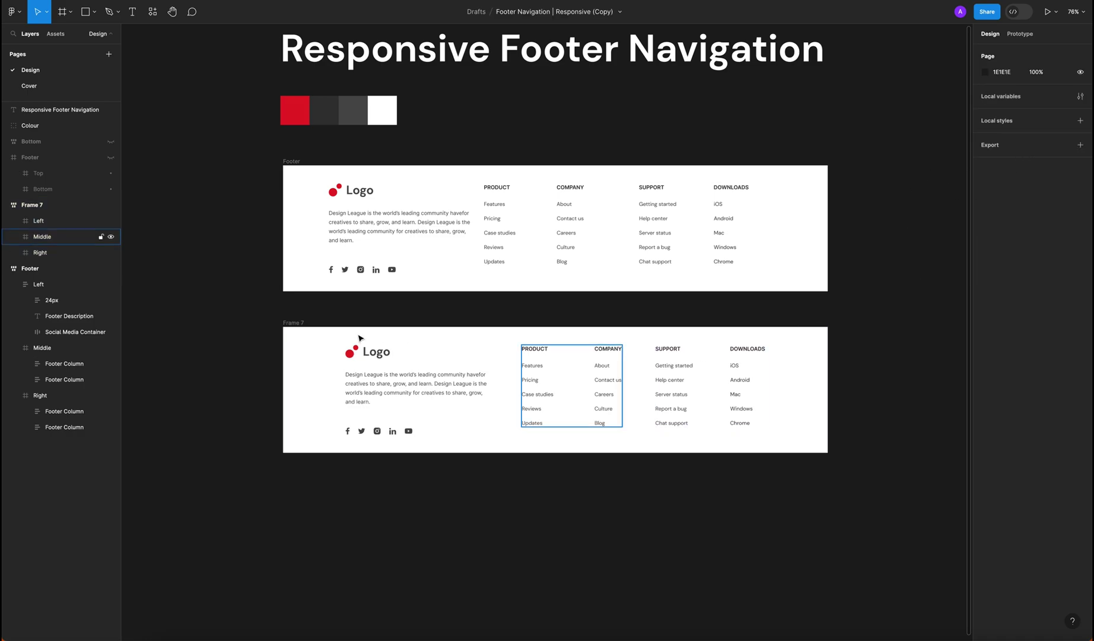
click(291, 321)
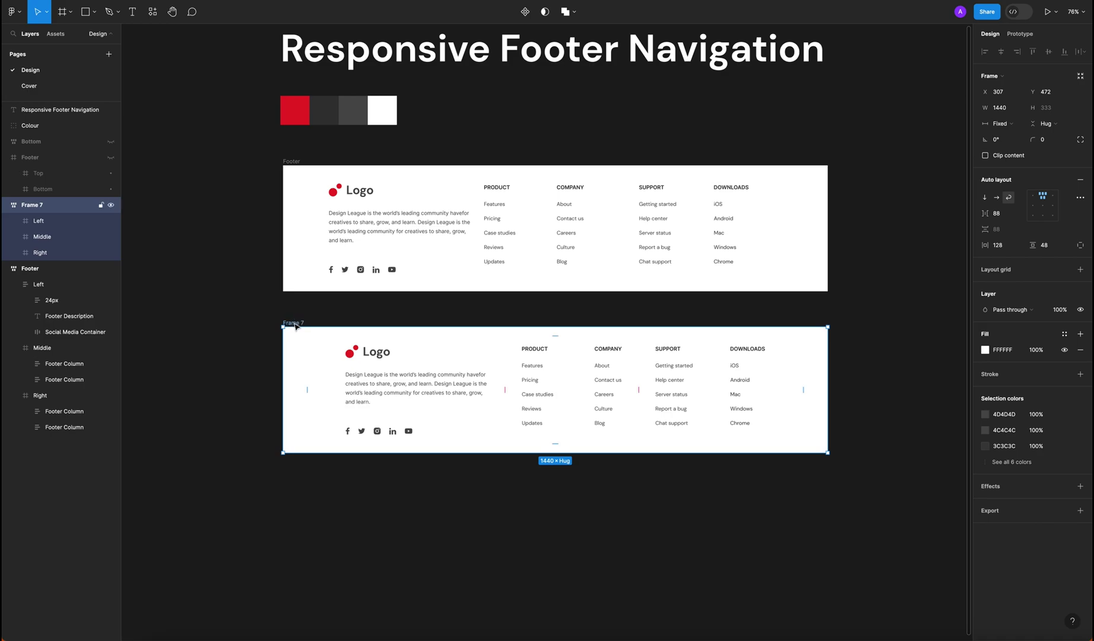
Give Frame 7 a 1440 maximum width and a 375 minimum width.
click(1019, 108)
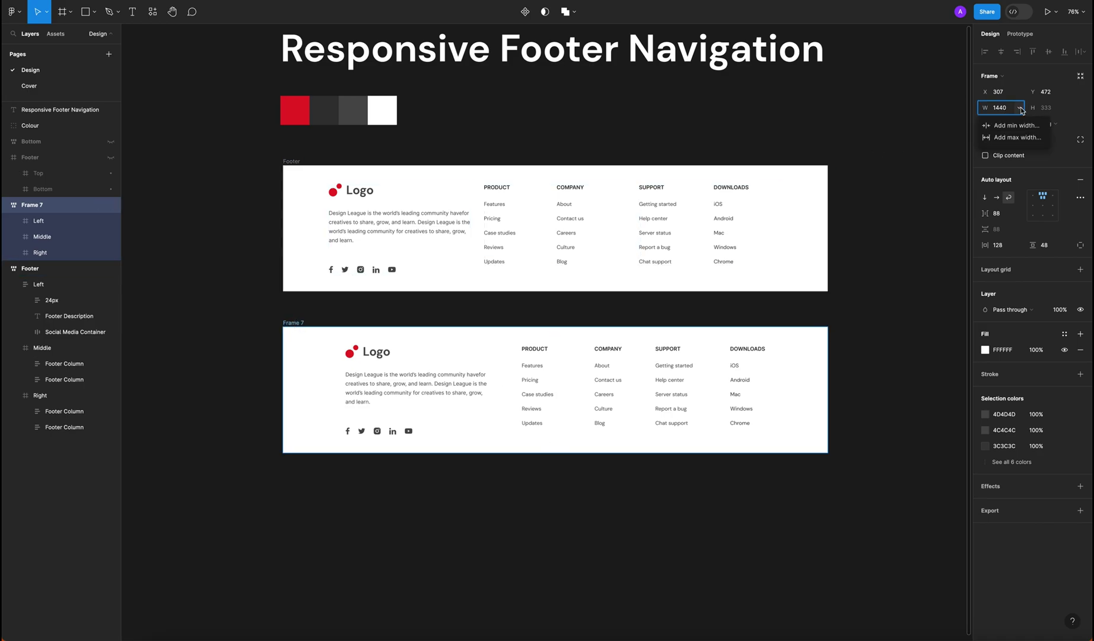
click(1029, 140)
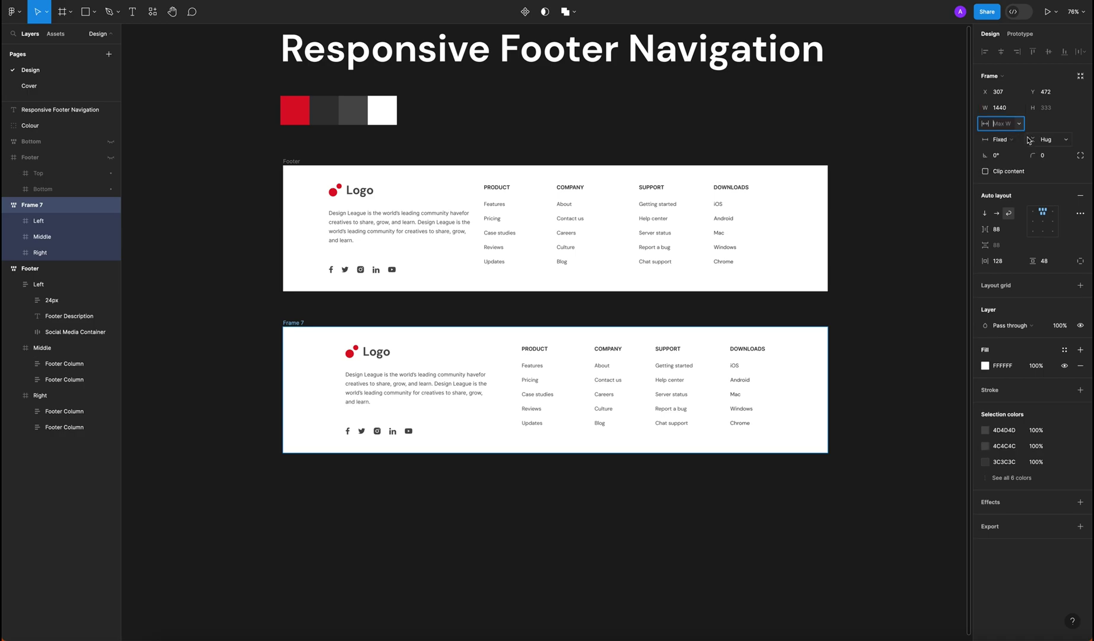
text(1440)
key(Return)
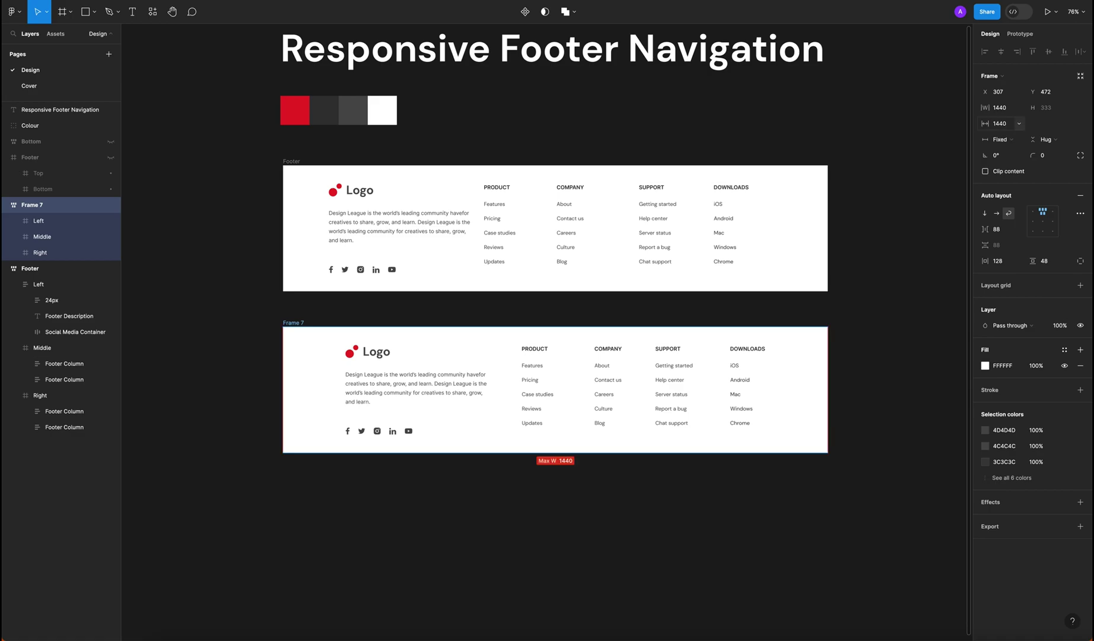
click(1019, 108)
click(1008, 125)
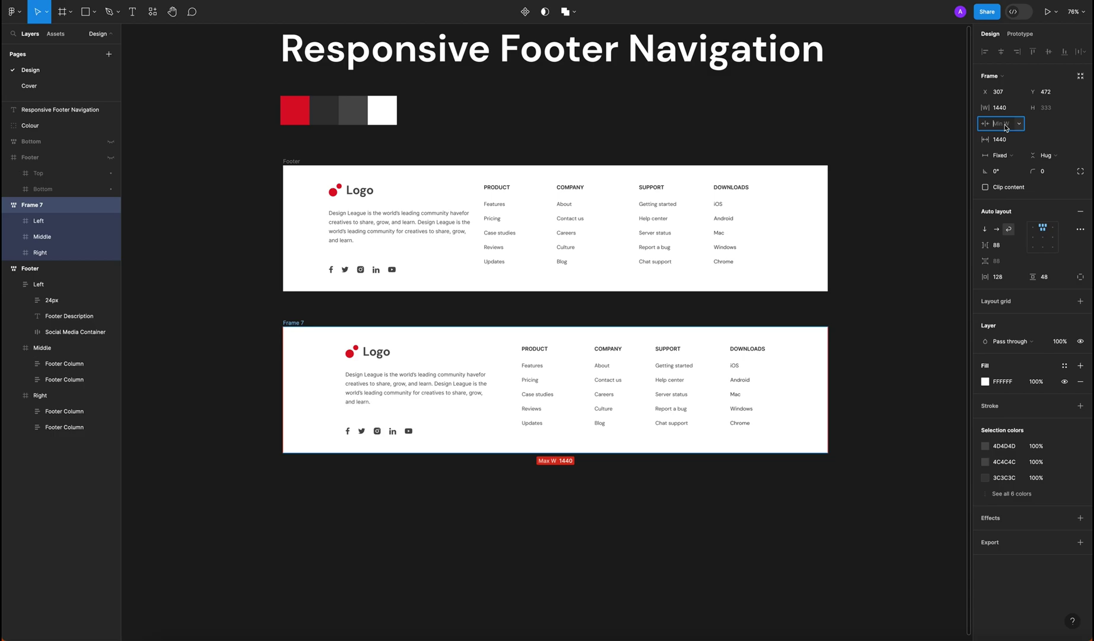
text(375)
key(Return)
Narrow Frame 7 to check that its footer sections reflow and stack.
click(912, 180)
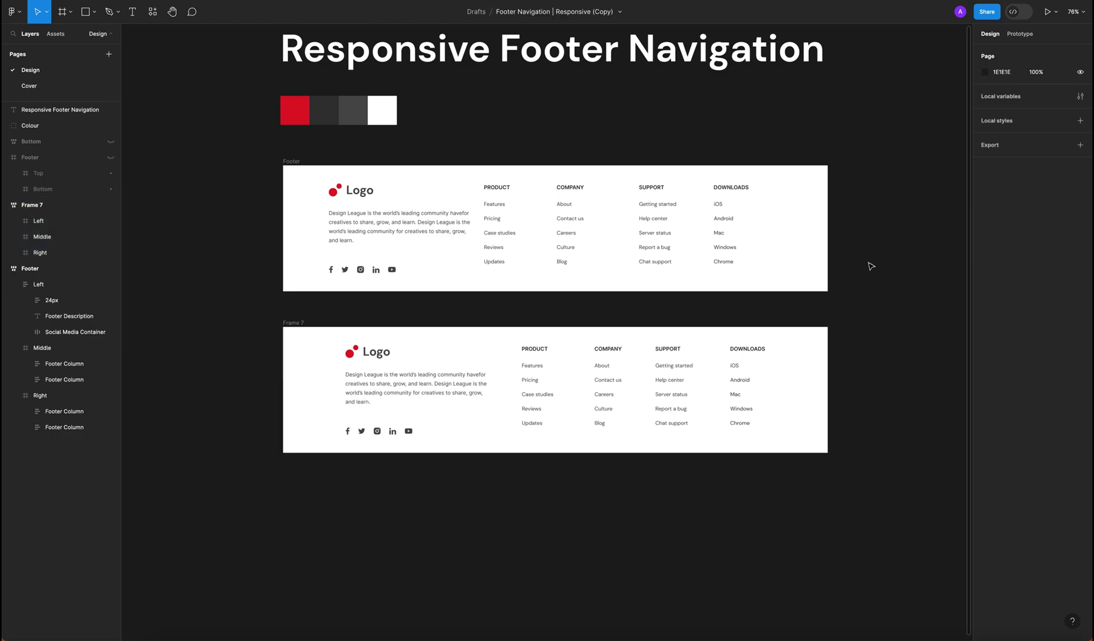
click(297, 324)
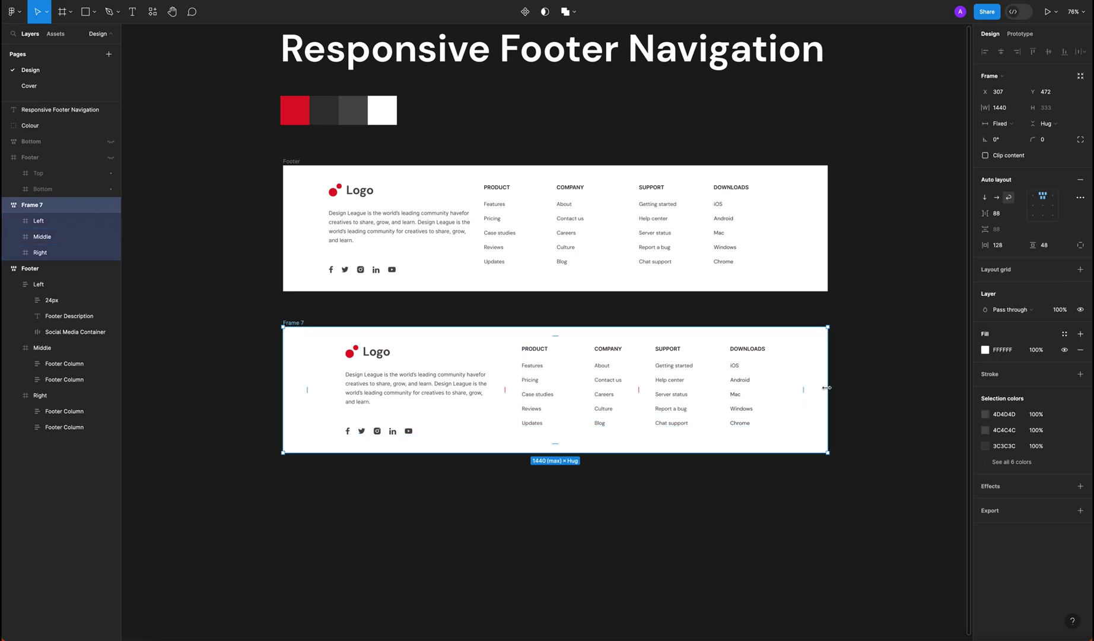
mouse_move(827, 388)
mouse_down()
mouse_move(409, 388)
mouse_move(832, 391)
mouse_up()
click(865, 361)
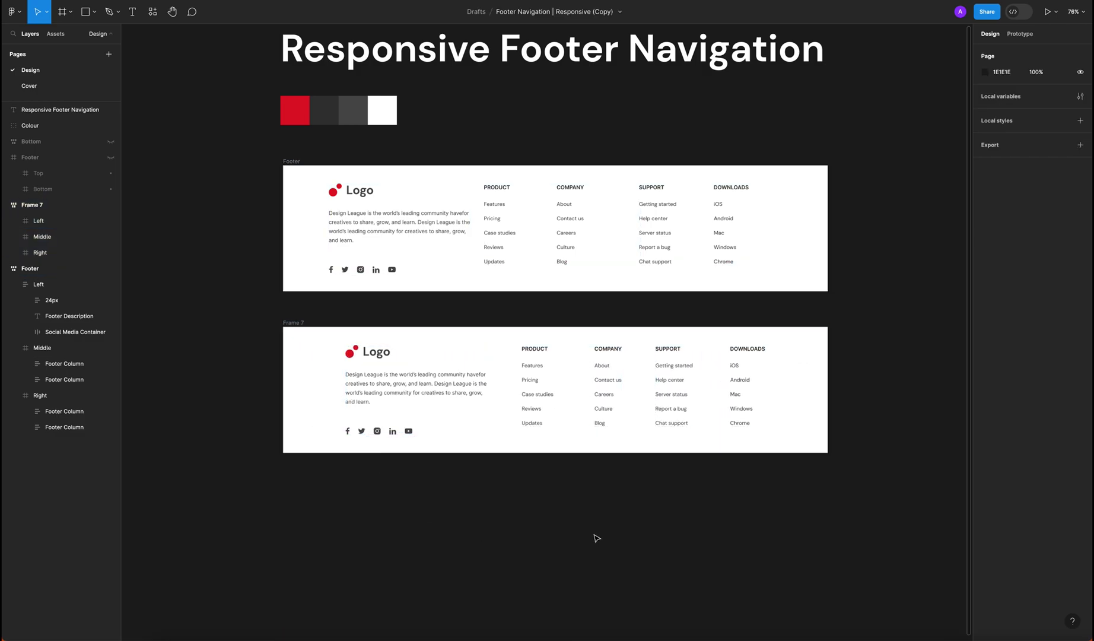
Give the Middle and Right groups a 335 minimum width.
click(406, 392)
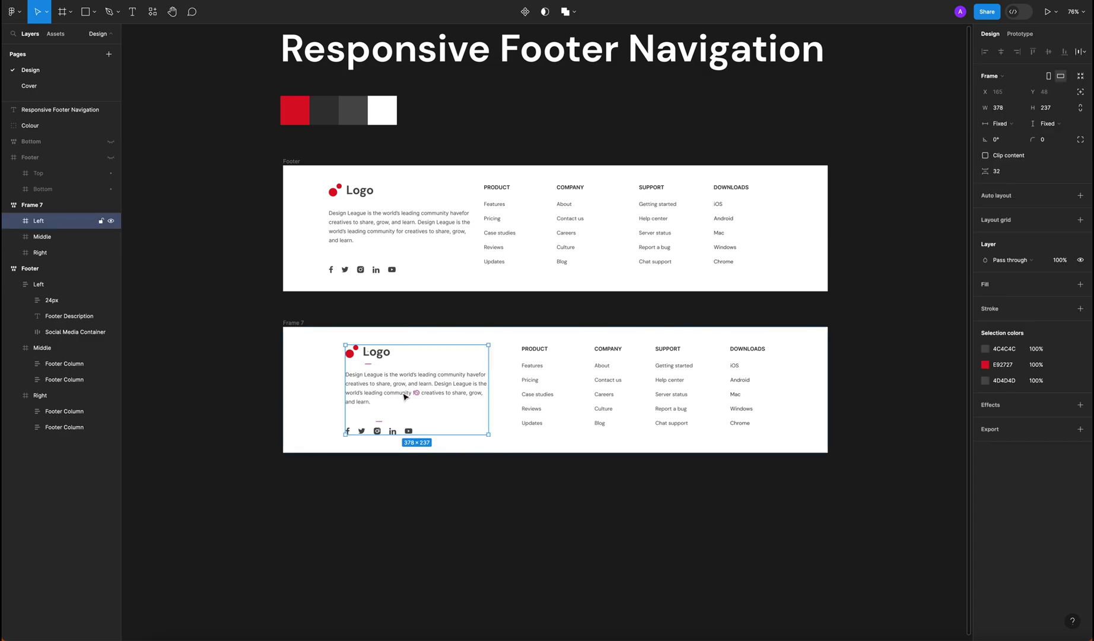
click(557, 390)
shift+click(706, 379)
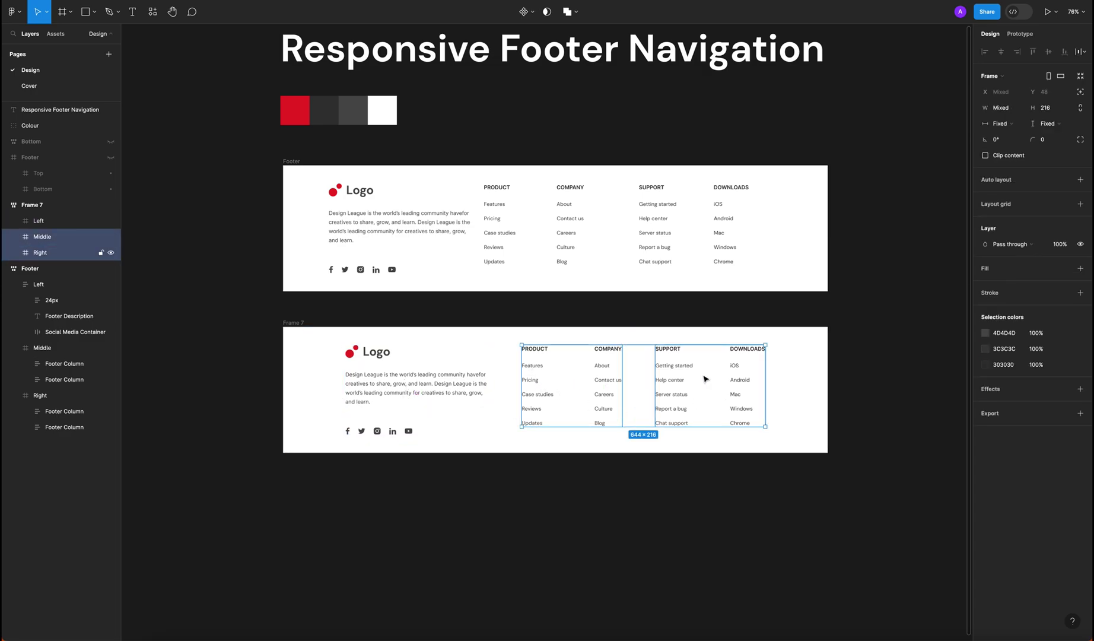
click(1018, 113)
click(1015, 157)
click(1022, 126)
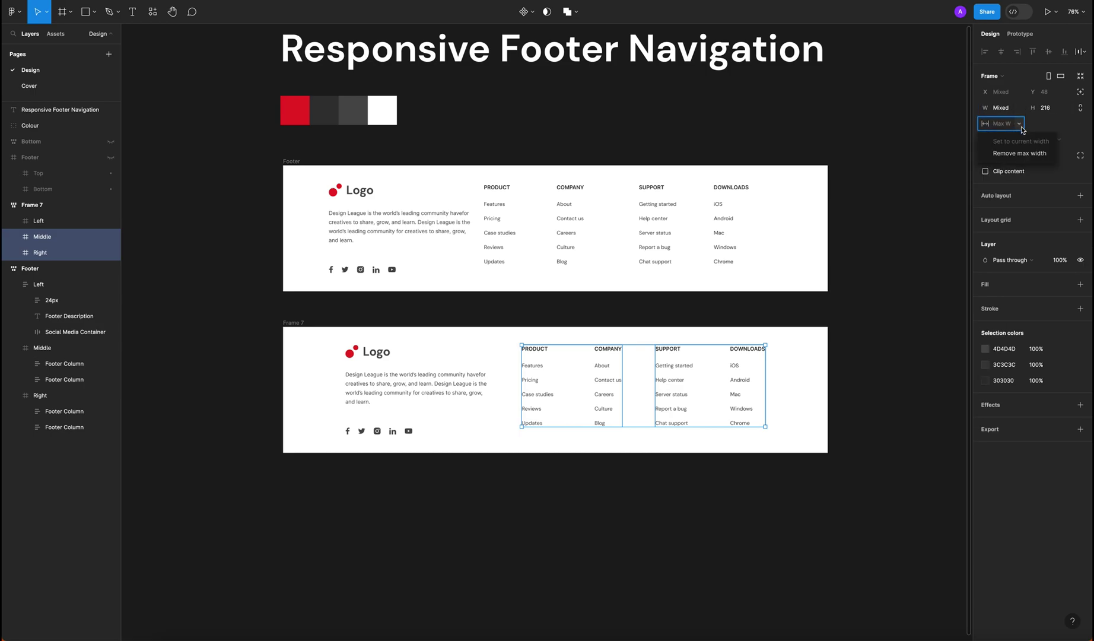
click(931, 179)
click(786, 367)
click(706, 386)
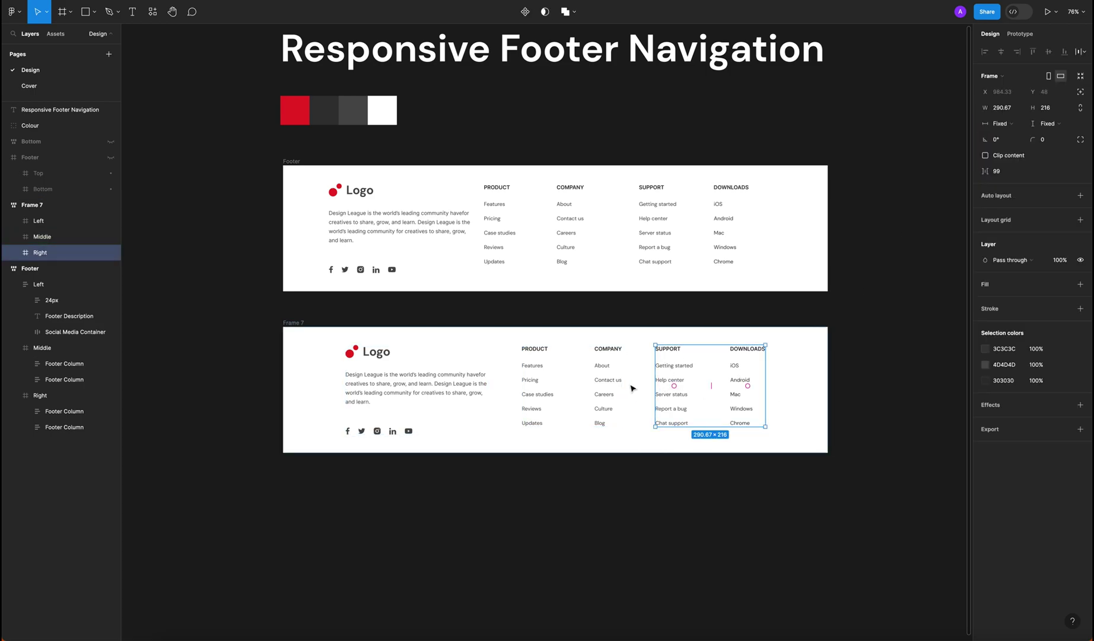
shift+click(569, 389)
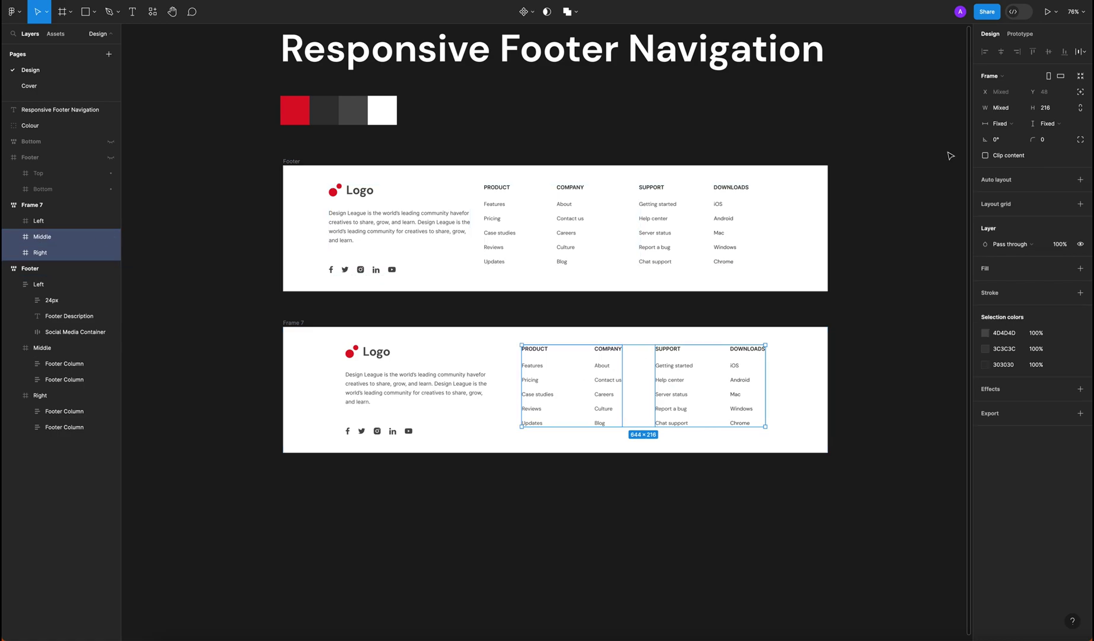
click(1018, 108)
click(1013, 145)
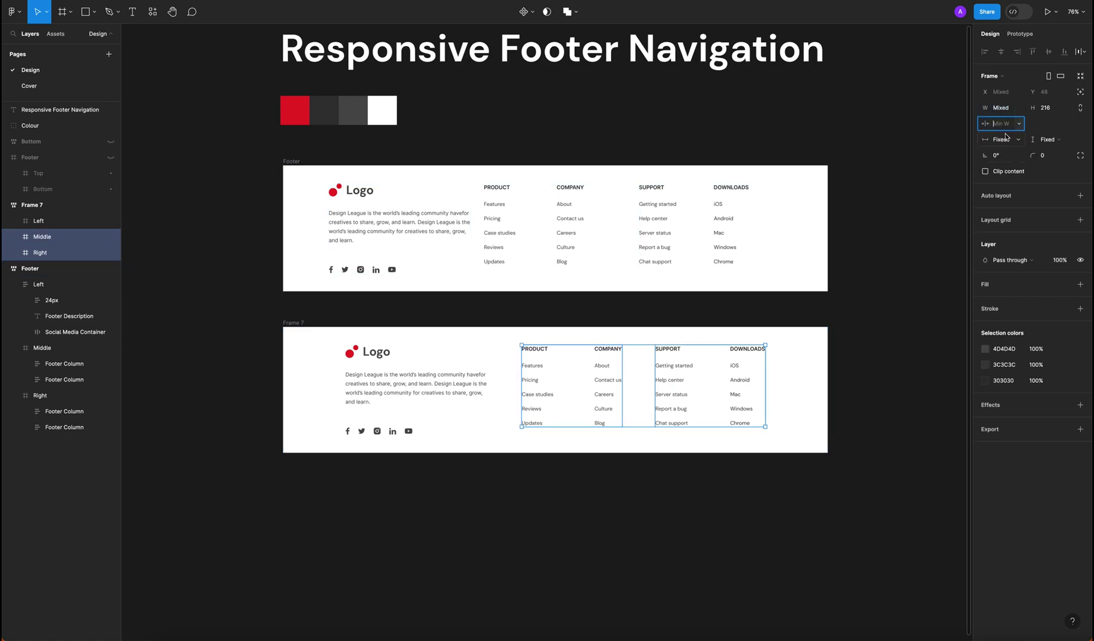
text(335)
key(Return)
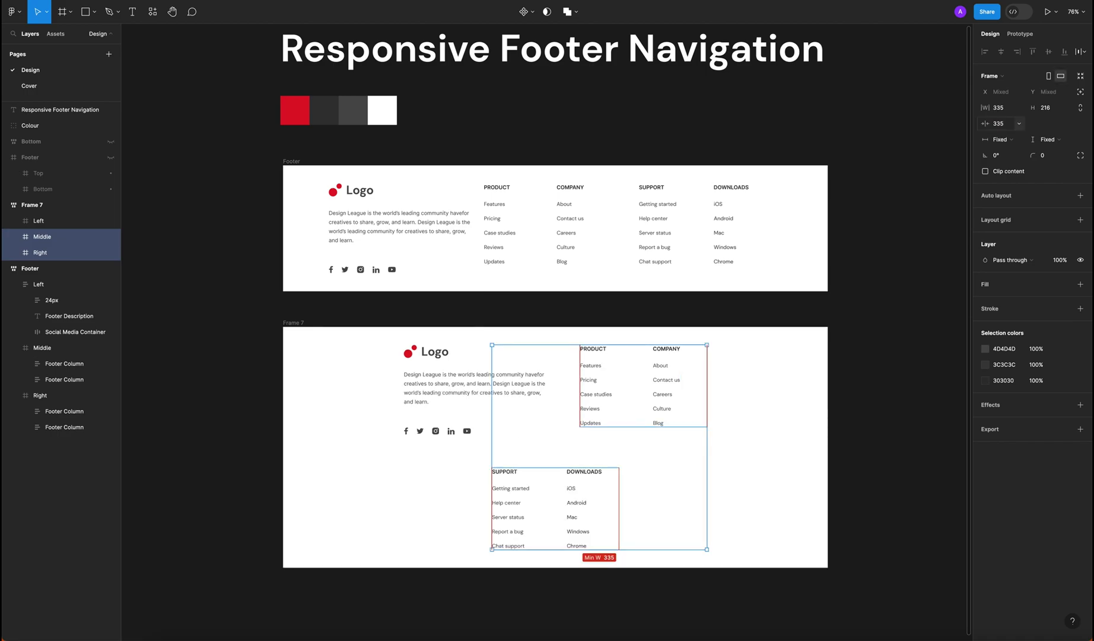
click(909, 368)
Set the Left group's width to 337 so the footer fits on one row.
click(475, 385)
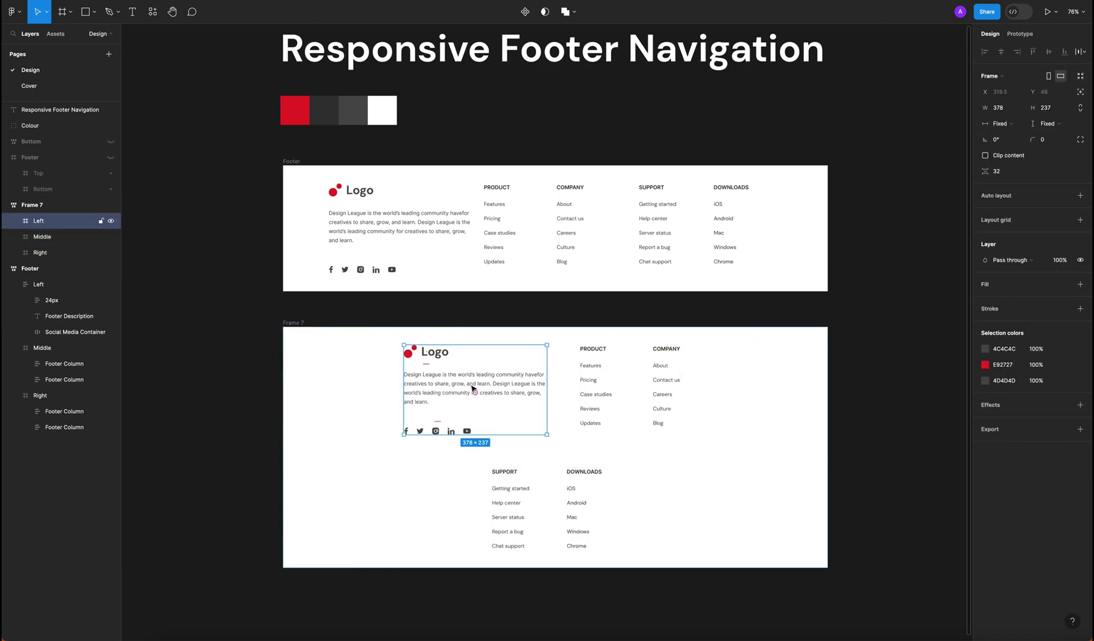
key(Escape)
click(461, 386)
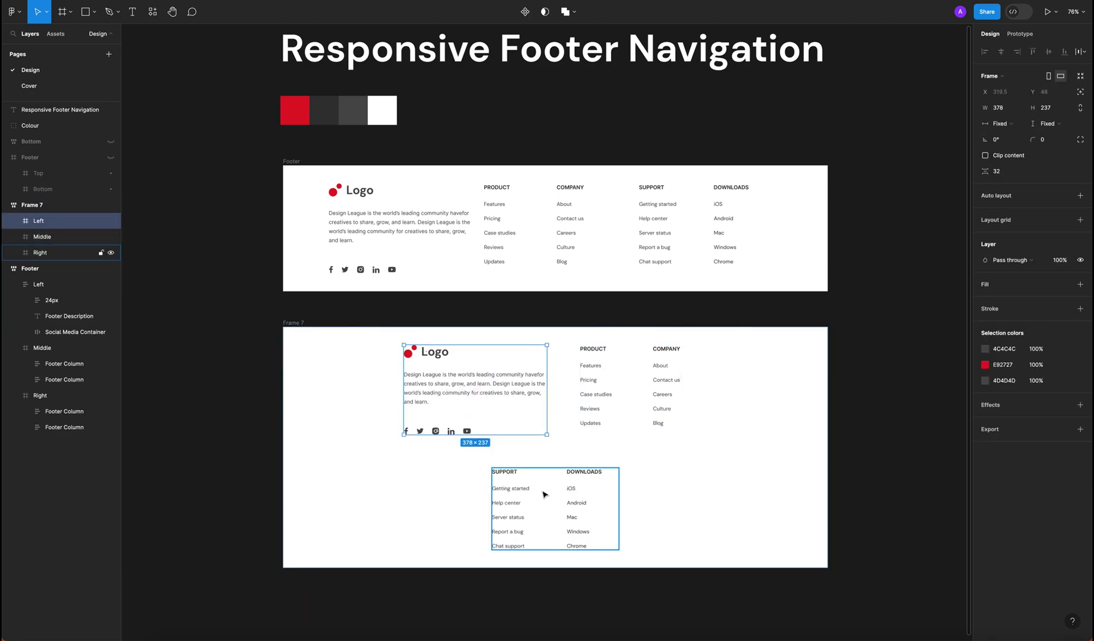
click(511, 490)
click(623, 391)
click(431, 382)
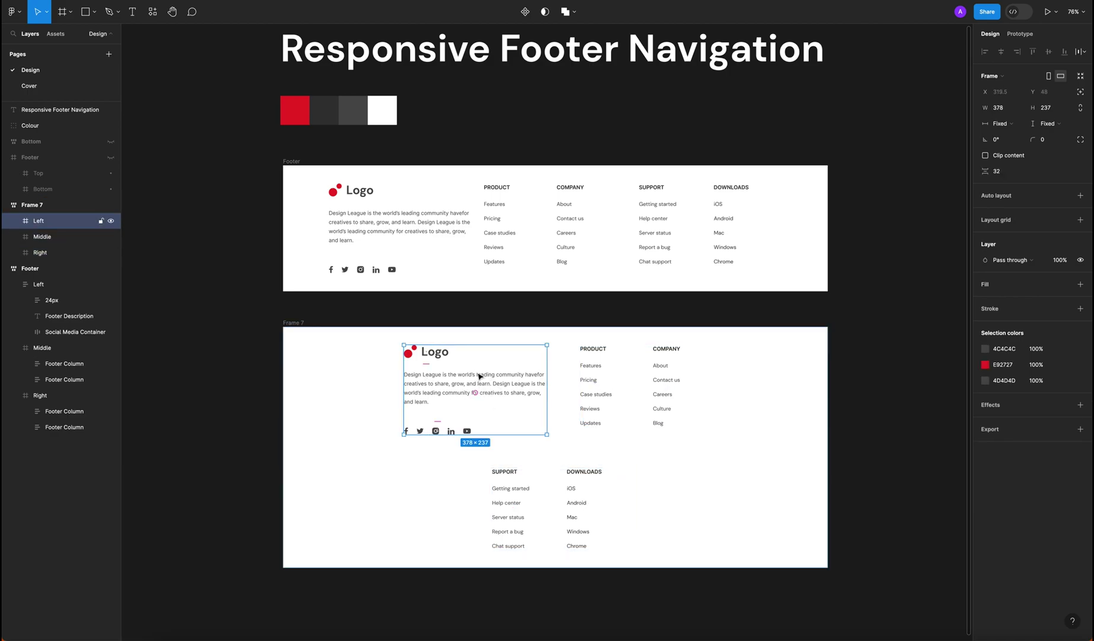
click(1006, 112)
text(337)
key(Return)
Add auto layout to the Left frame and set Footer Description's width to Fill container.
click(569, 481)
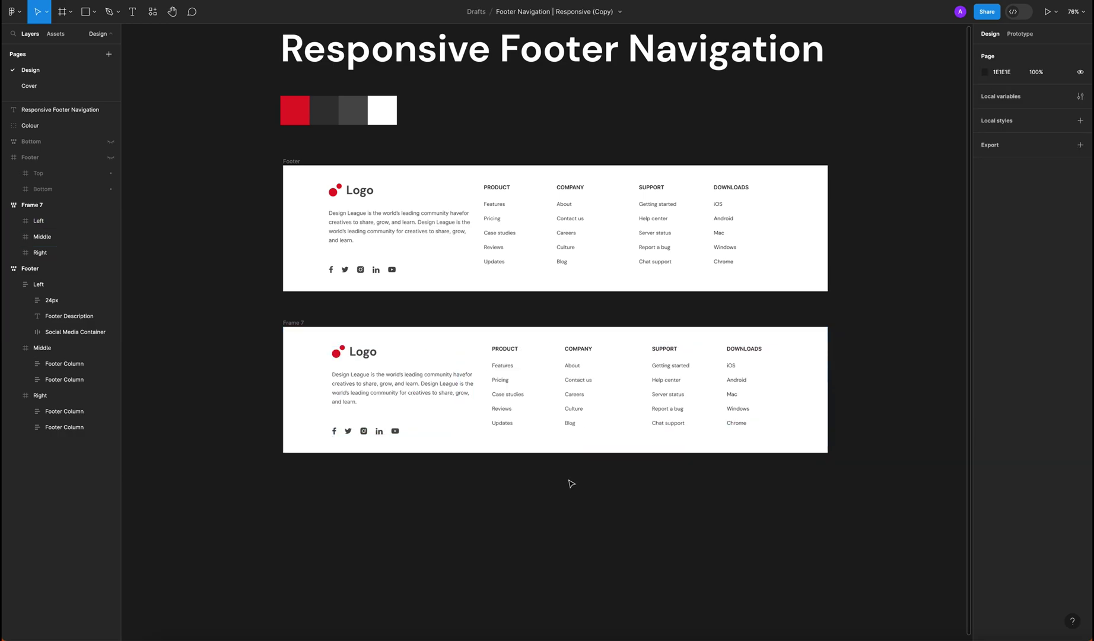
double_click(392, 384)
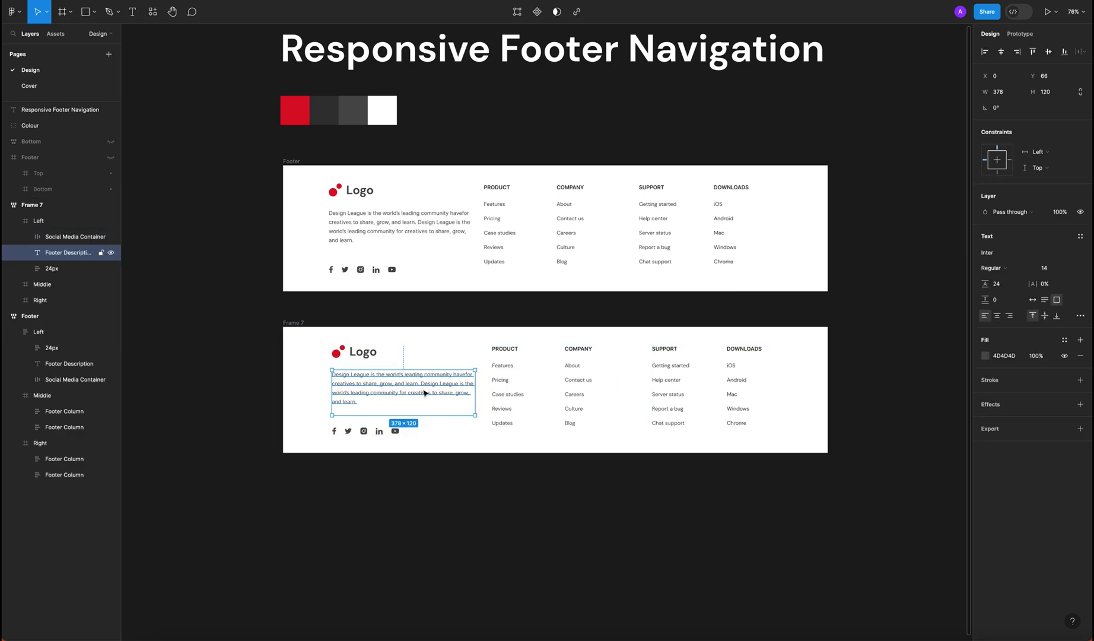
key(Escape)
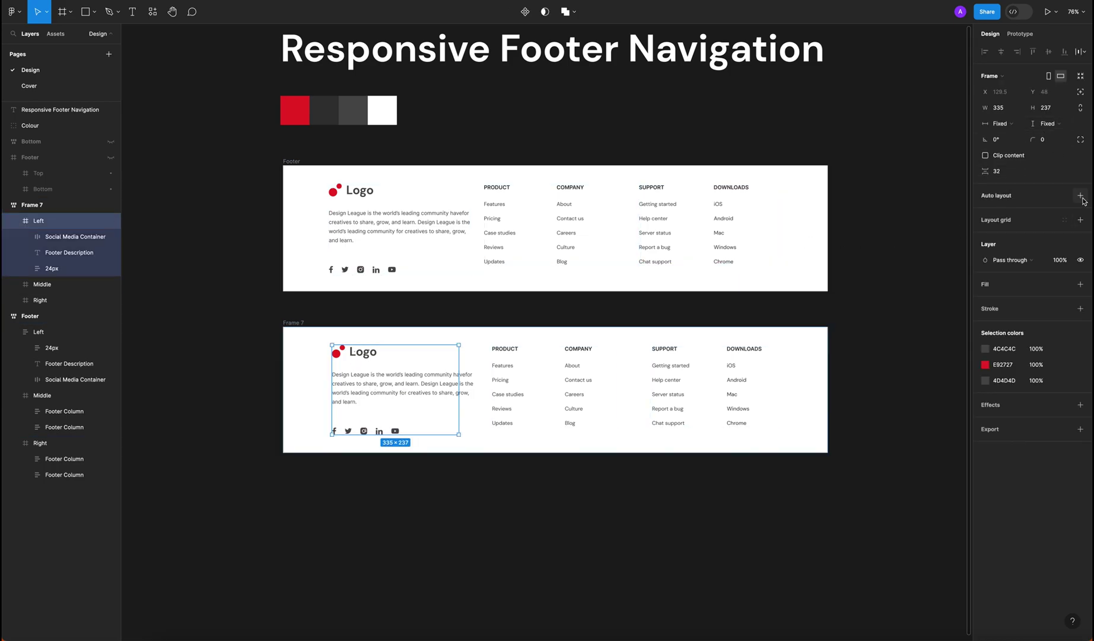
click(1080, 196)
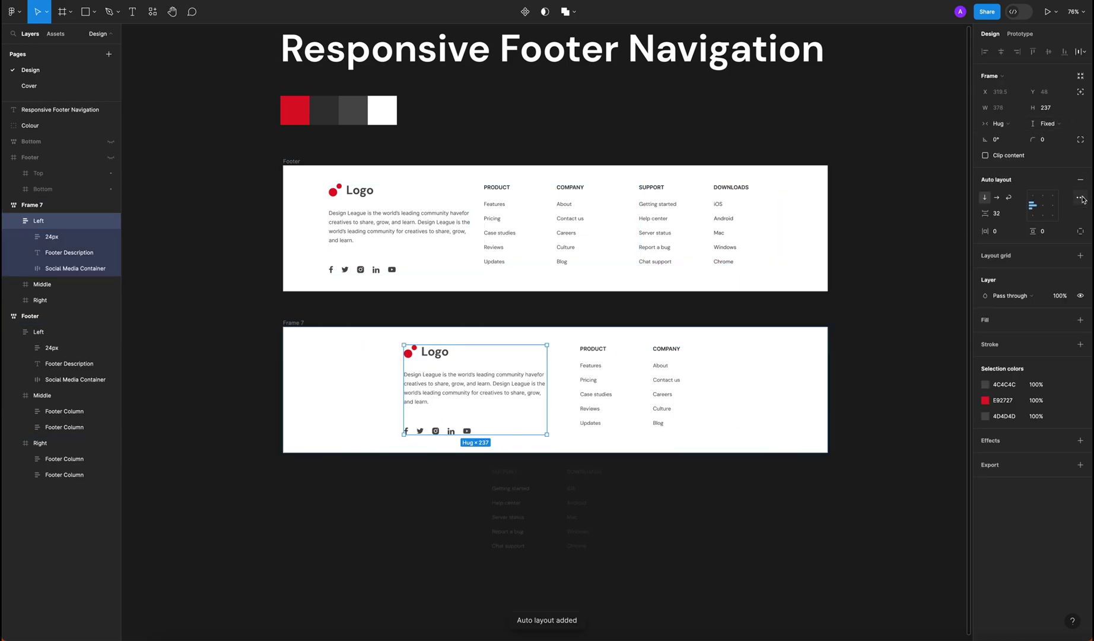
click(492, 389)
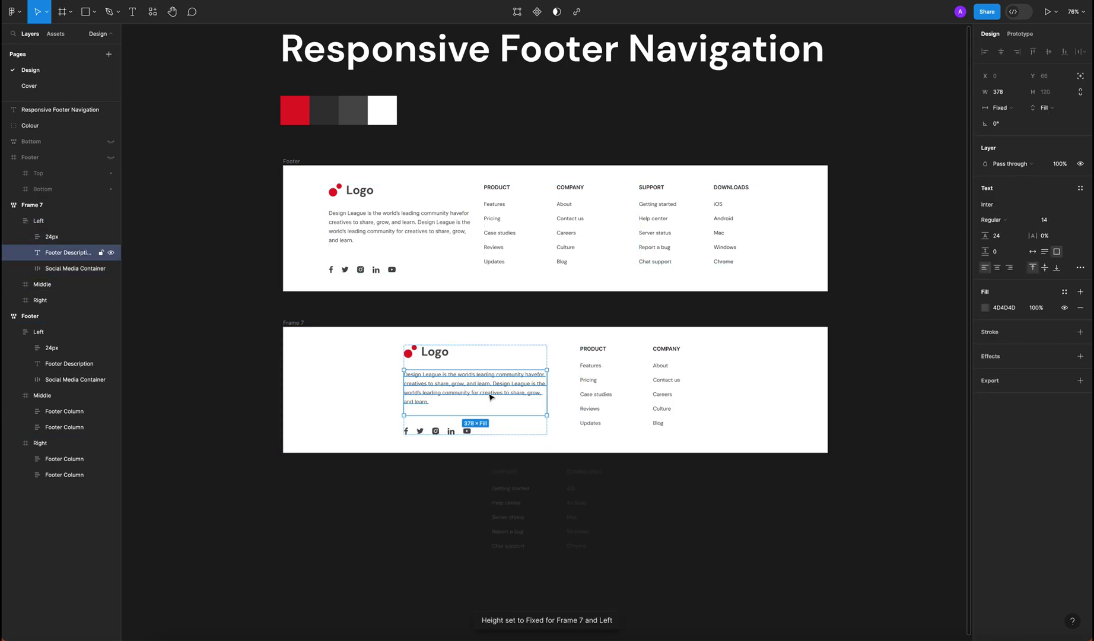
click(1002, 109)
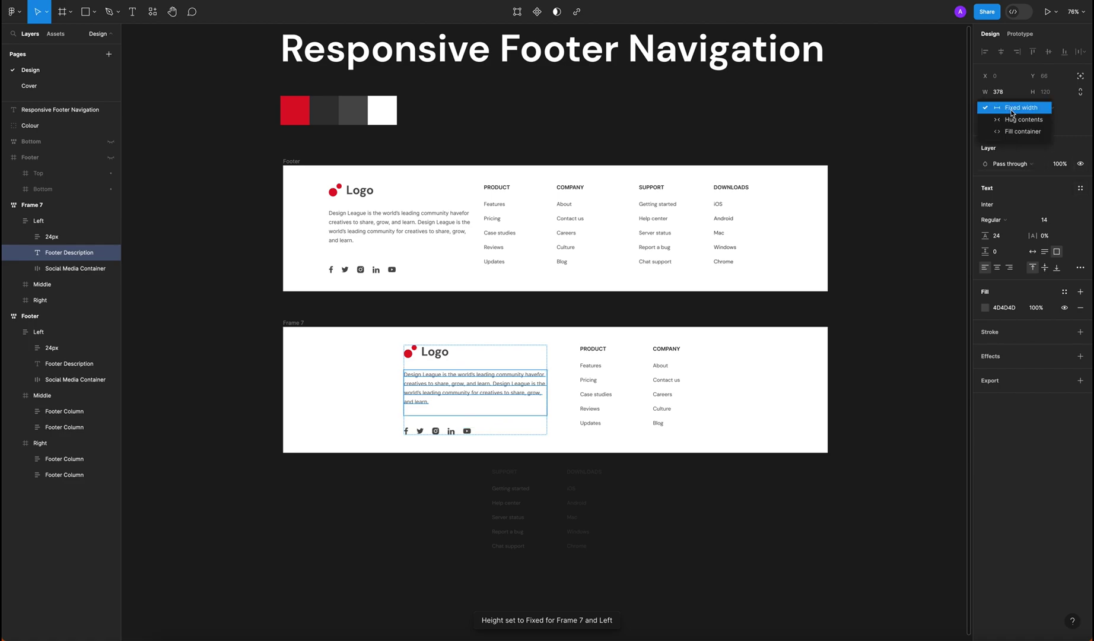
click(1042, 130)
Set the Left frame's width to Fill container, discarding a trial 400 maximum width.
click(452, 464)
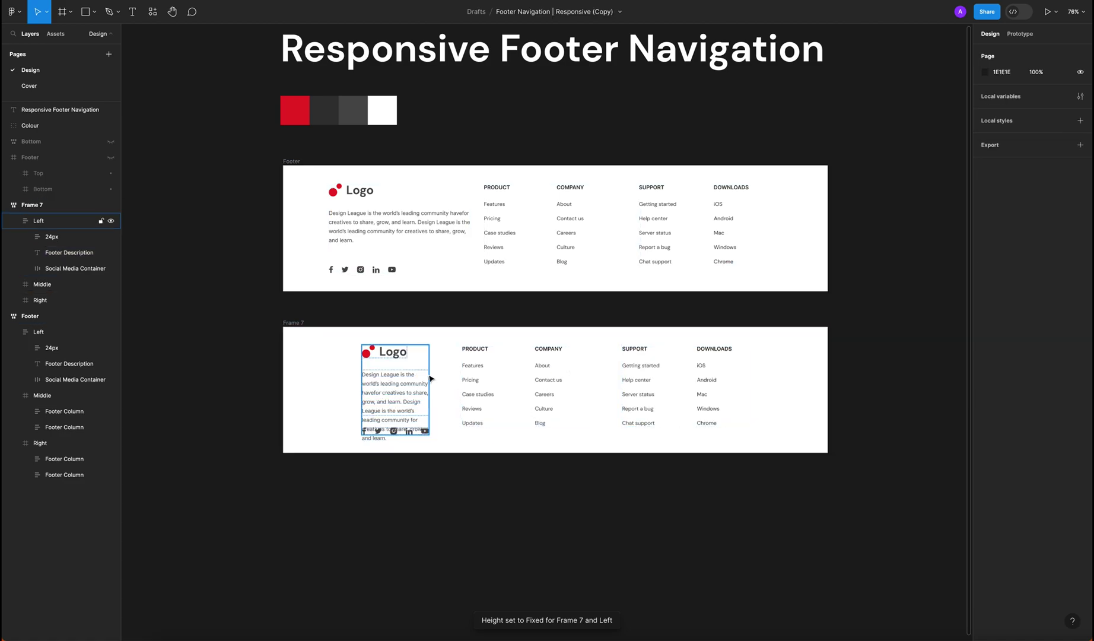
click(430, 378)
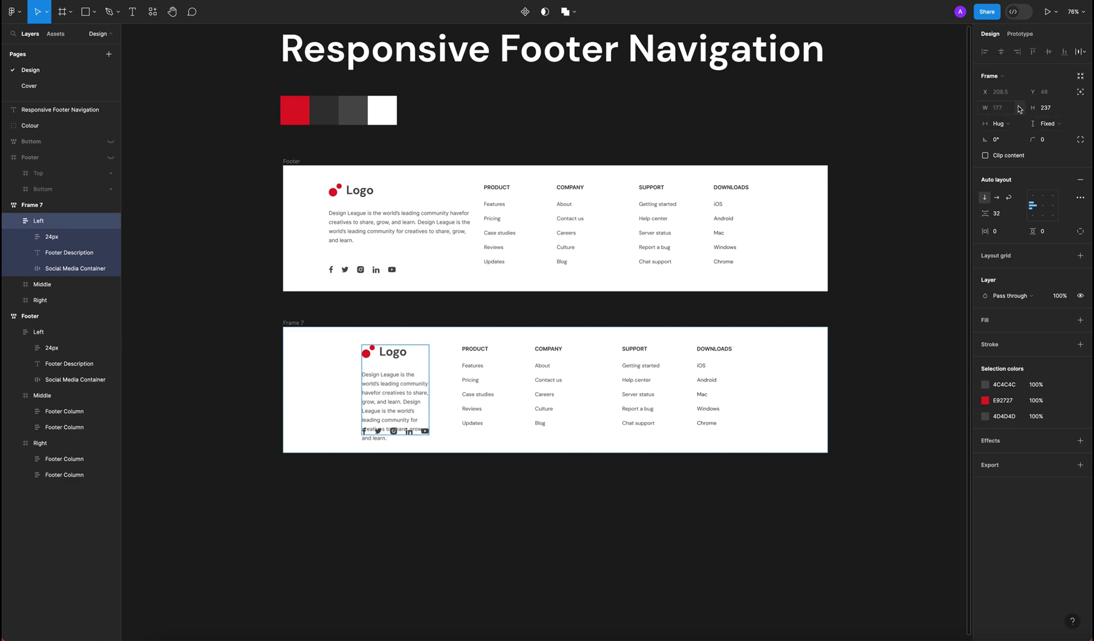
click(1018, 124)
click(1018, 139)
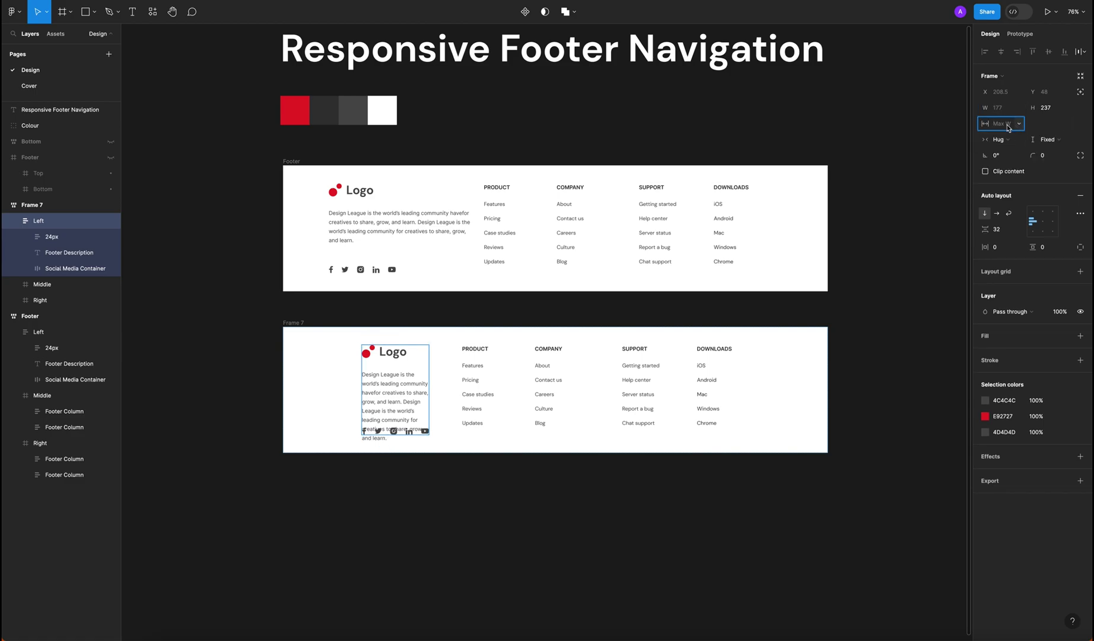
text(400)
key(Return)
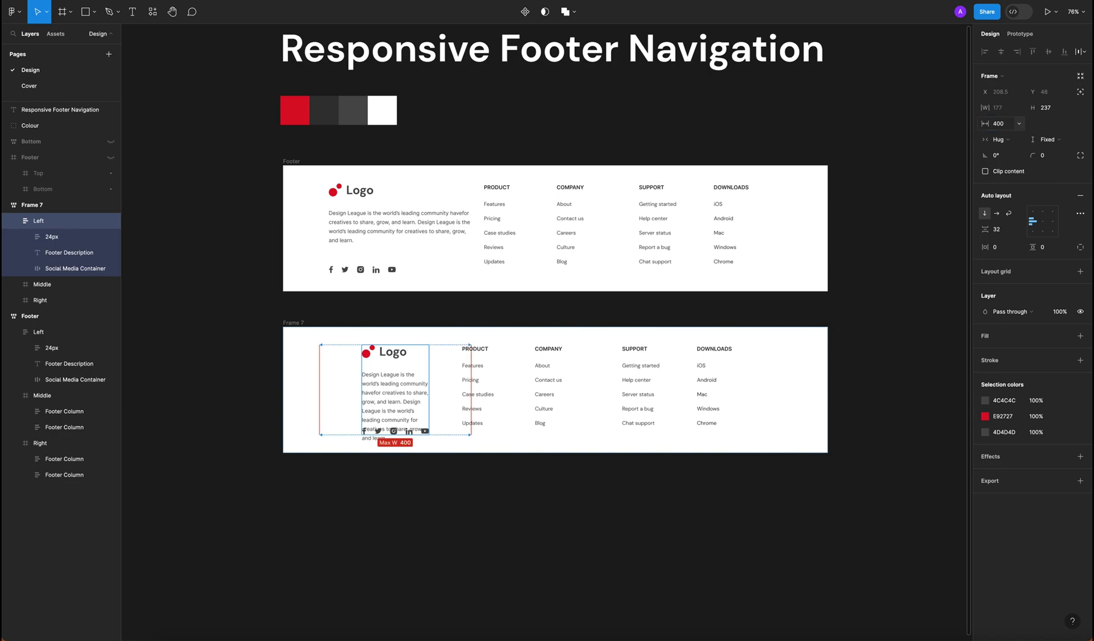
key(ctrl+z)
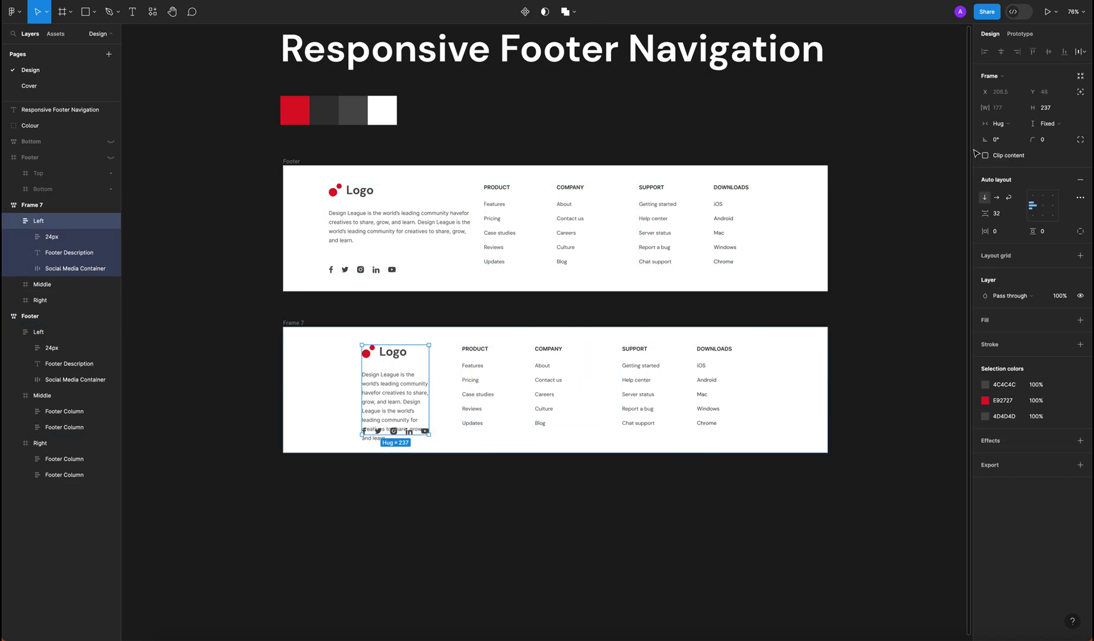
click(998, 123)
click(1011, 135)
Narrow Frame 7 to test how the footer columns wrap.
click(435, 458)
click(399, 414)
click(347, 318)
click(308, 327)
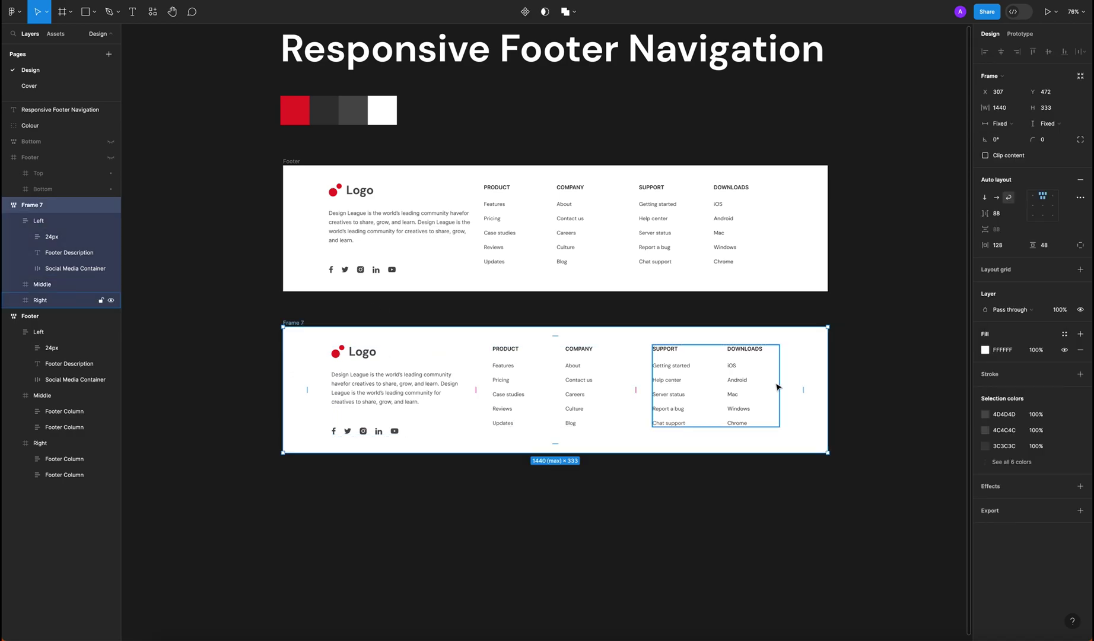
drag(825, 383, 858, 360)
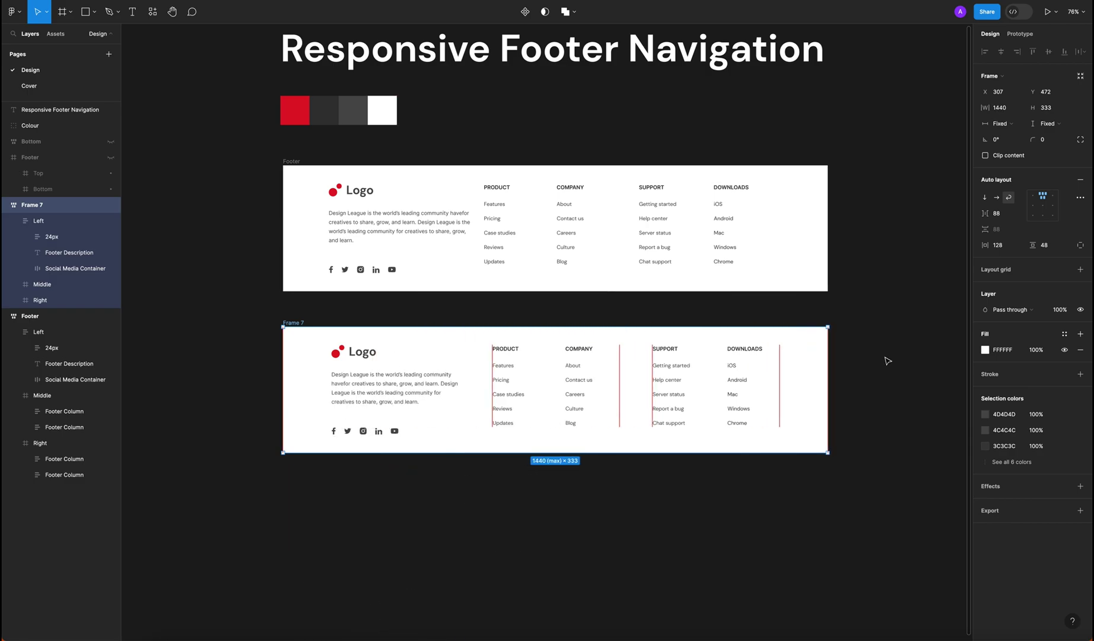
click(887, 360)
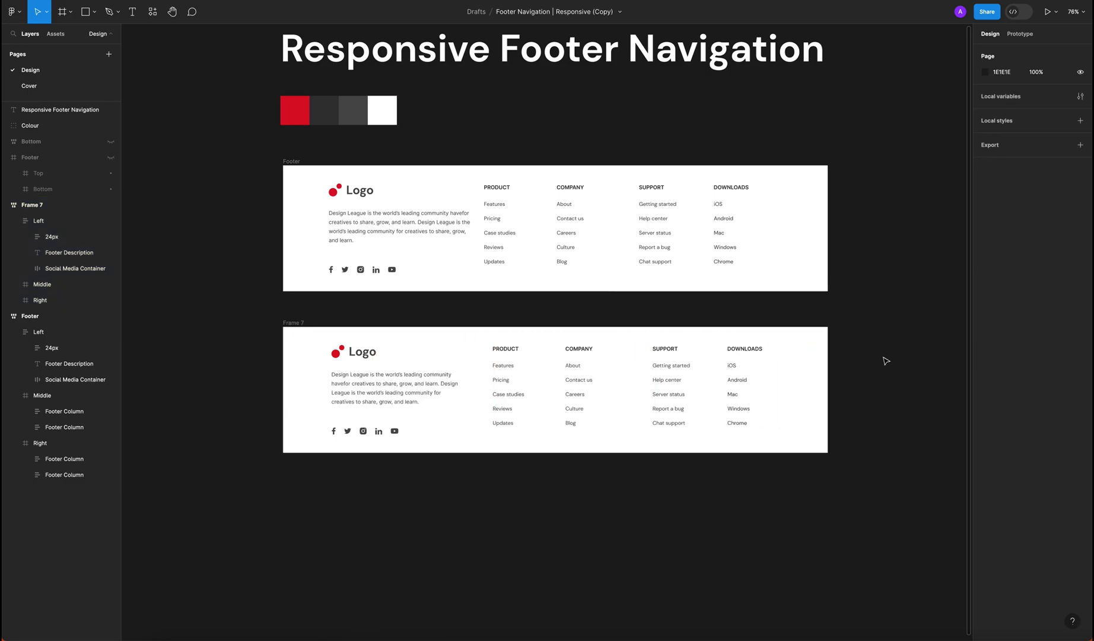
click(393, 387)
Set the Left column to hug width with a 400 maximum, then widen it to 322.
click(998, 123)
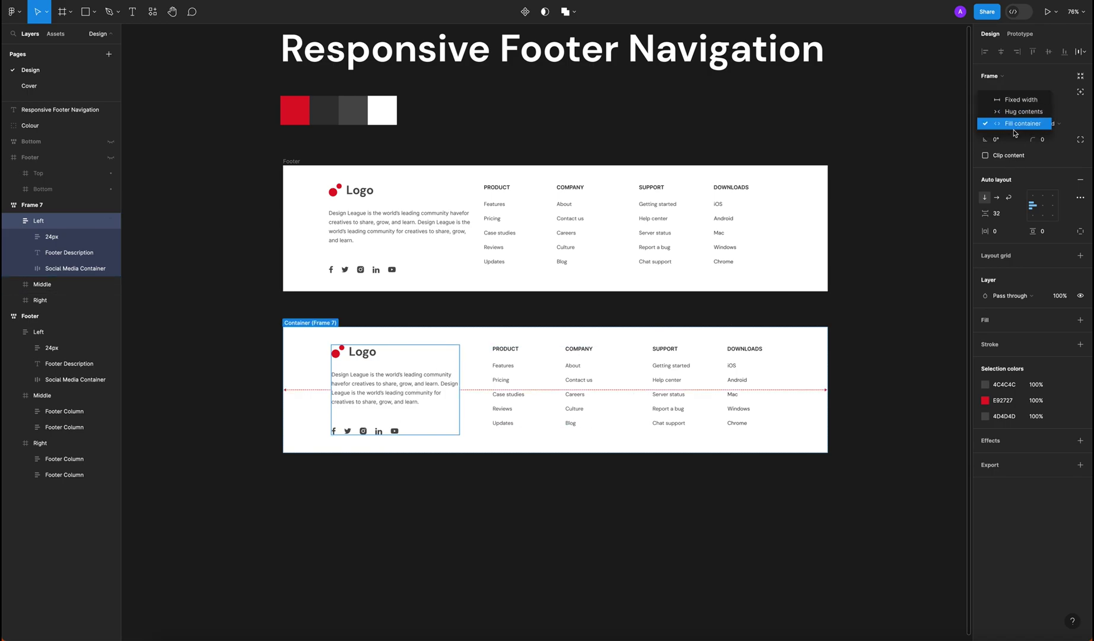
click(1014, 113)
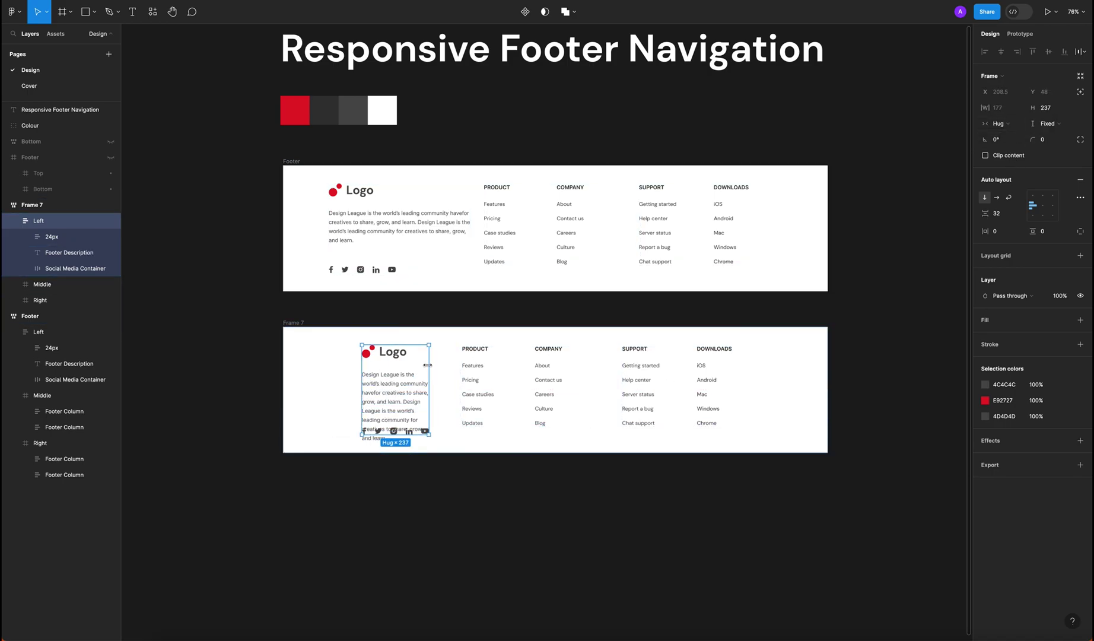
click(1018, 107)
click(1015, 137)
text(400)
key(Return)
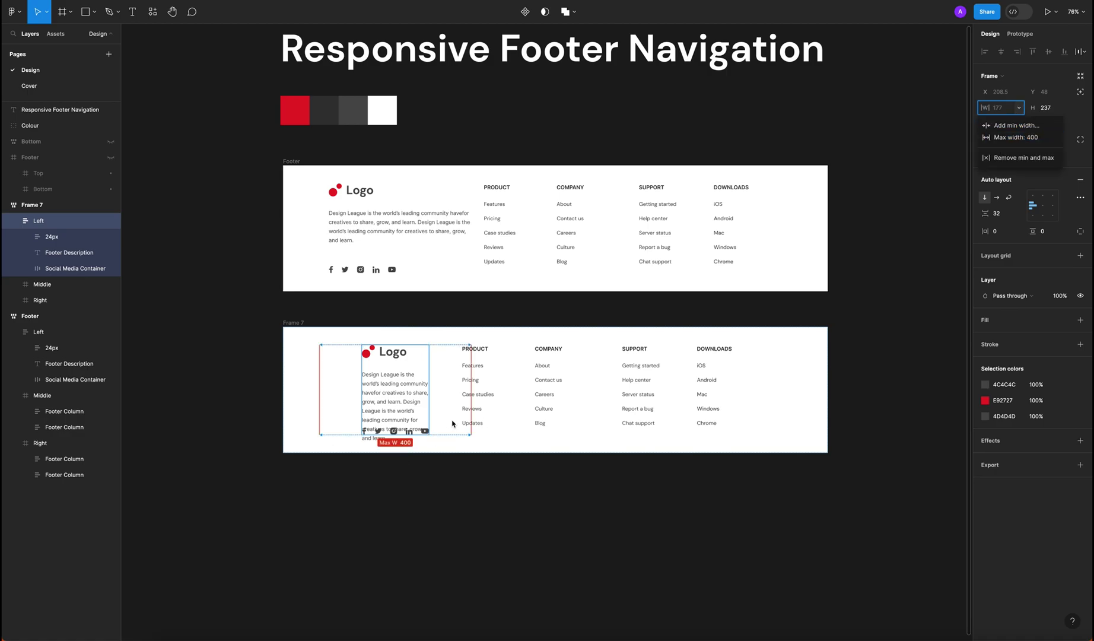
click(414, 370)
drag(428, 367, 489, 371)
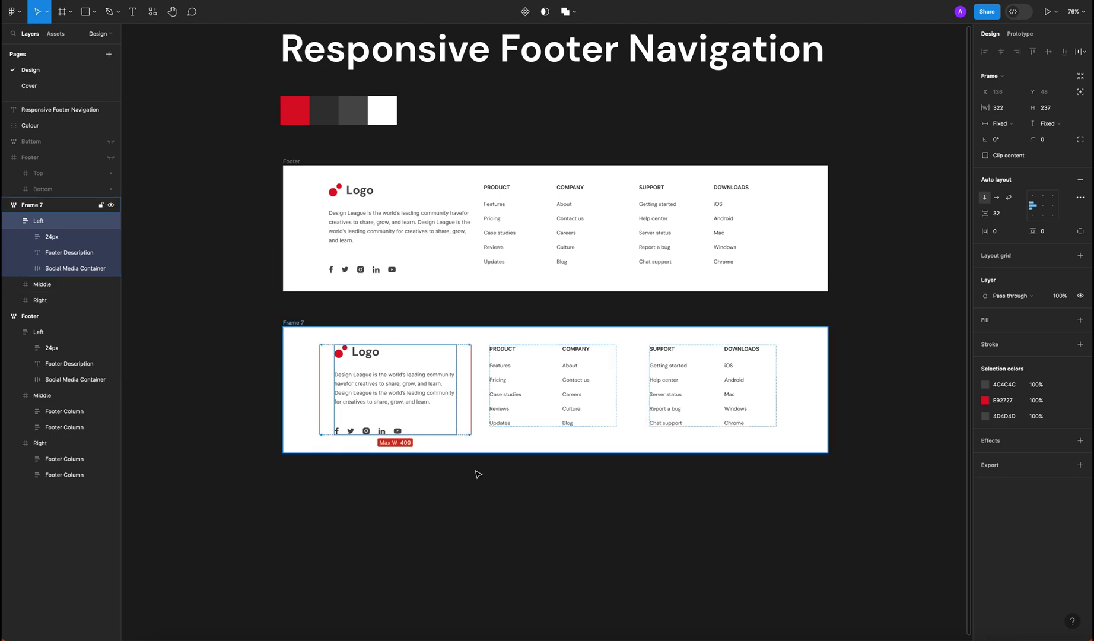
Add a 335 minimum width to the Left column.
click(515, 458)
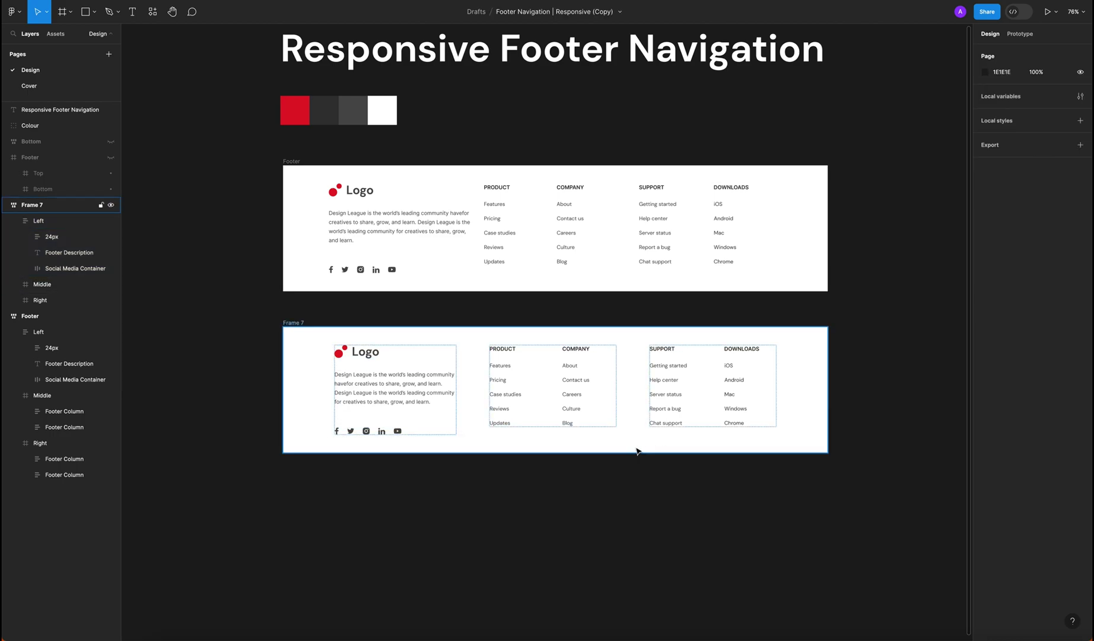
key(ctrl+z)
click(1019, 123)
click(1007, 140)
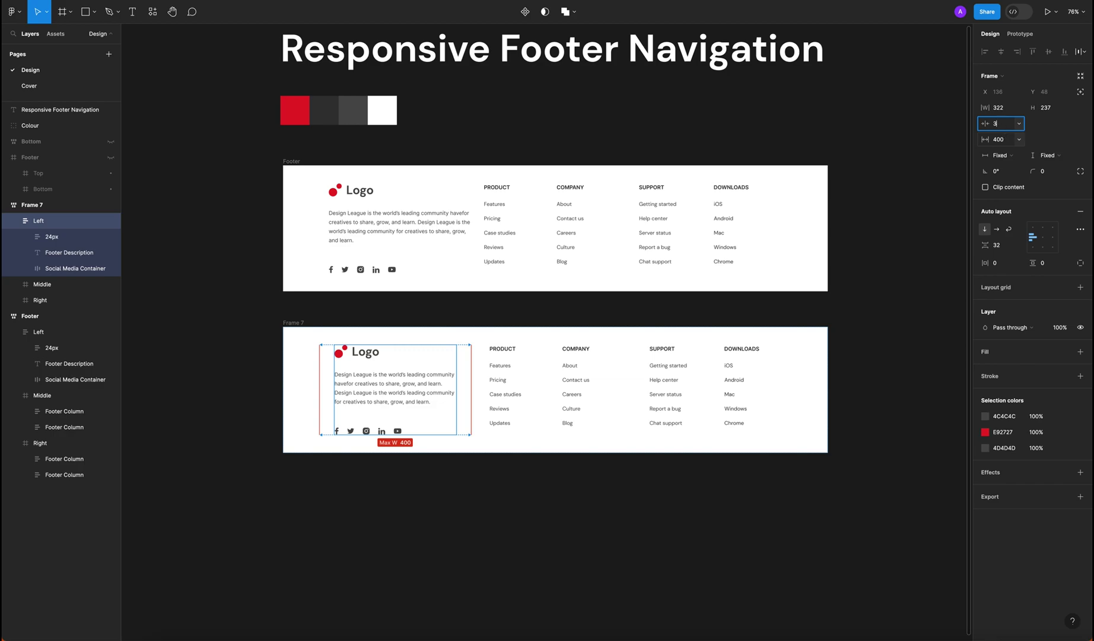
text(335)
key(Return)
Narrow Frame 7 to 442 to test how the columns wrap.
click(564, 546)
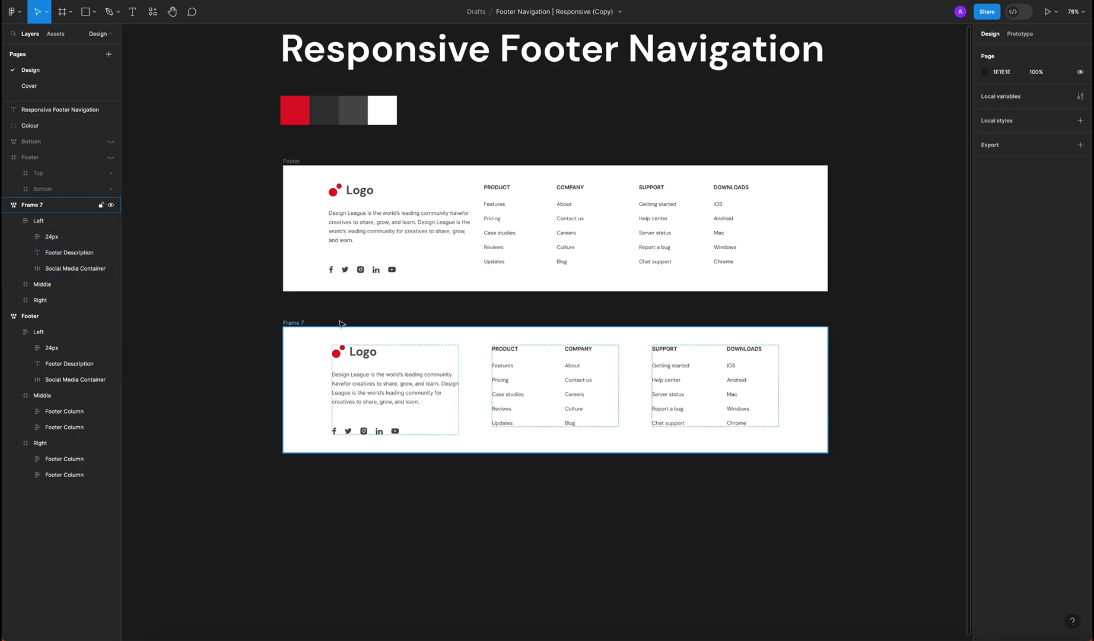
click(296, 324)
mouse_move(828, 396)
mouse_down()
mouse_move(422, 396)
mouse_move(845, 405)
mouse_up()
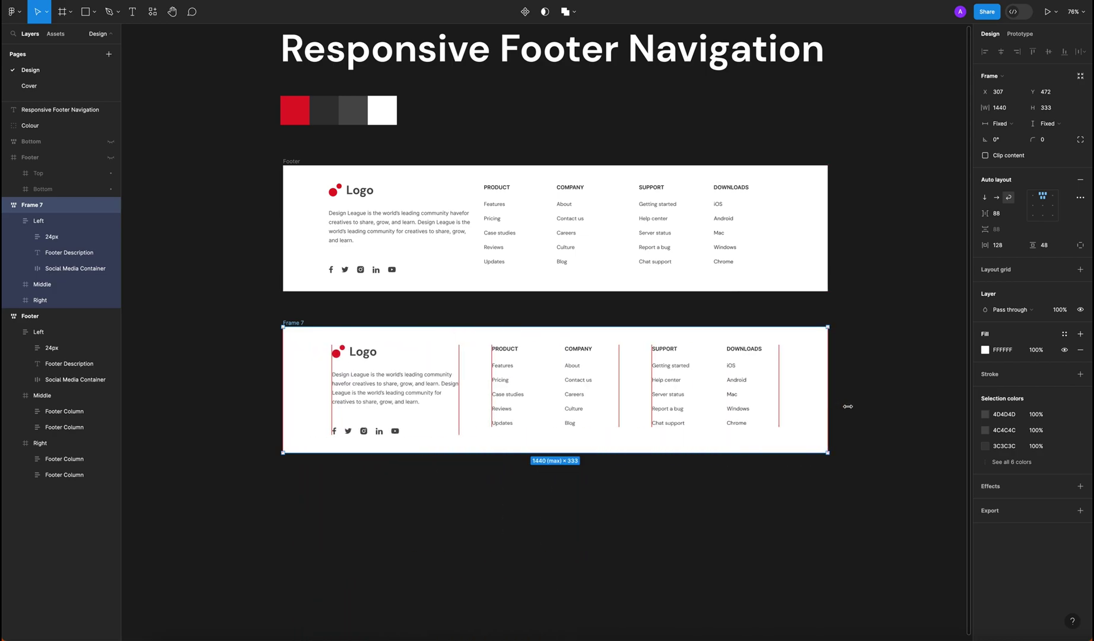
Set Frame 7's height sizing to Hug contents.
click(304, 301)
click(300, 326)
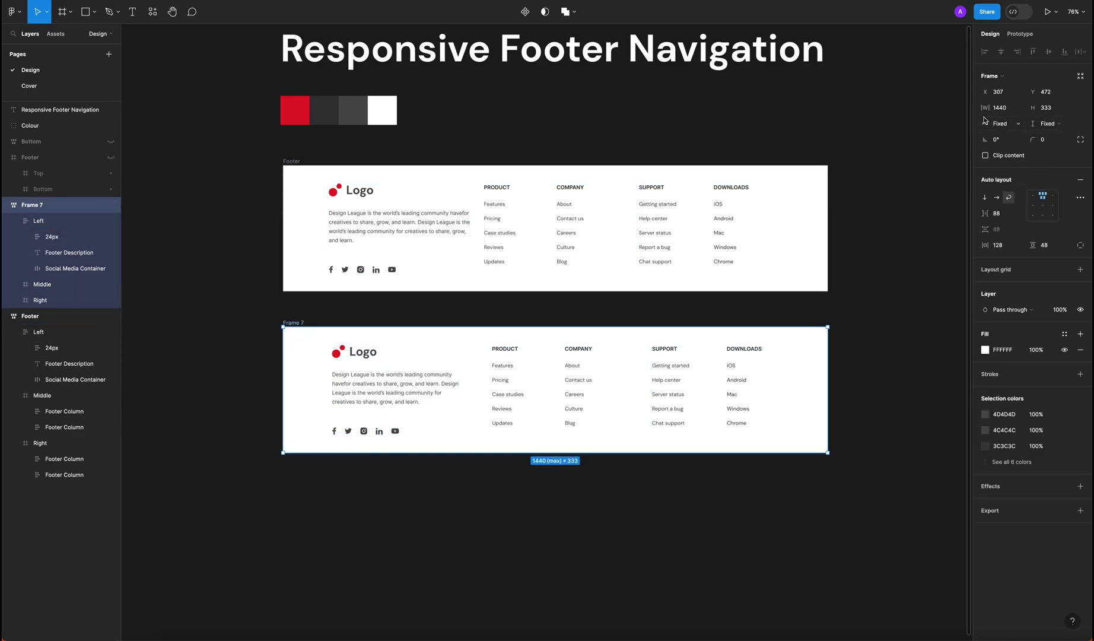
click(1064, 129)
click(1057, 137)
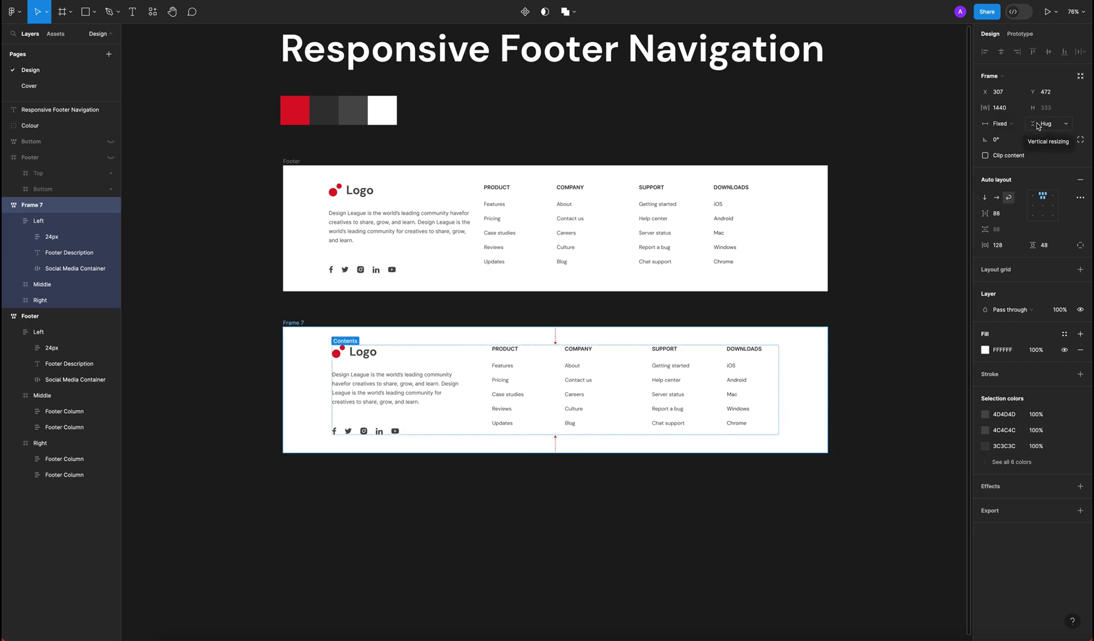
Narrow Frame 7 to the 375 mobile width to see it grow taller.
click(455, 321)
click(285, 324)
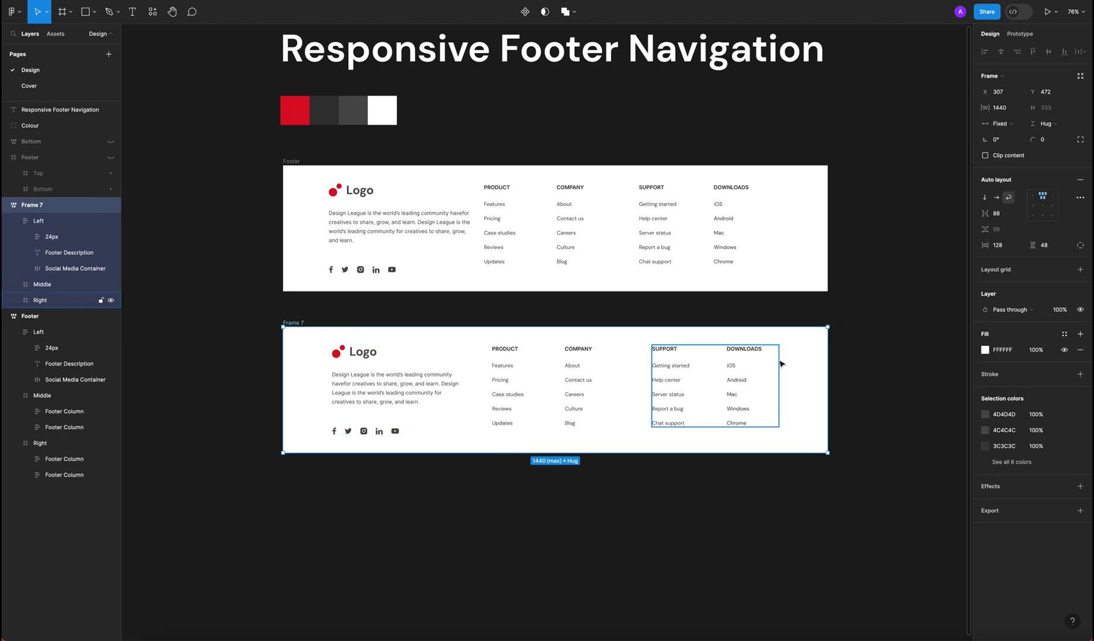
drag(774, 384, 827, 393)
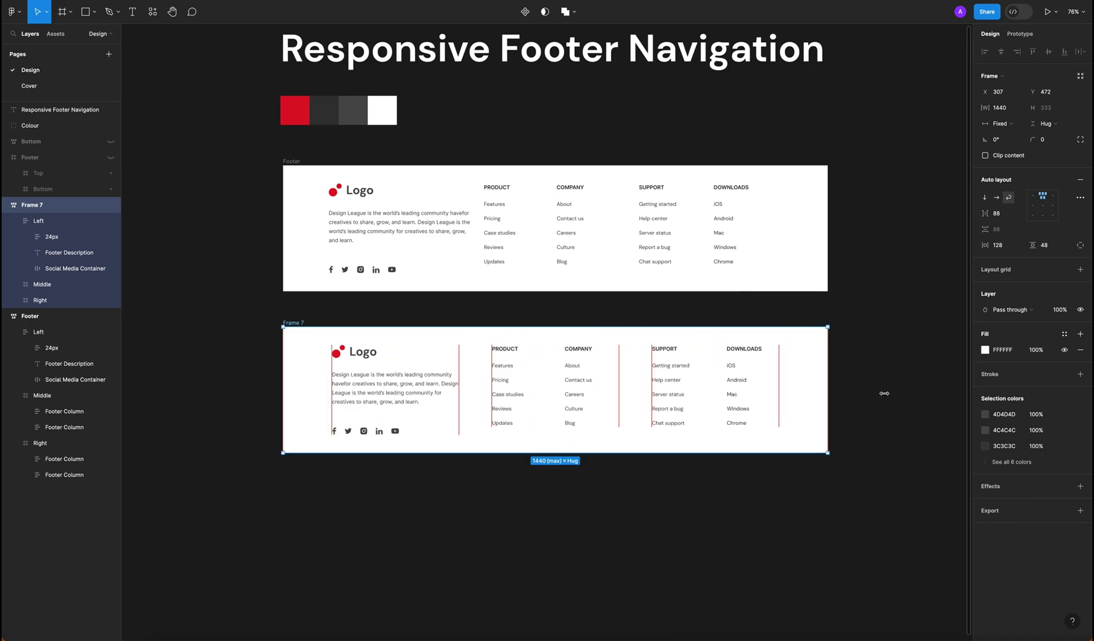
Set the Left frame's width to Fill container.
click(897, 369)
click(688, 394)
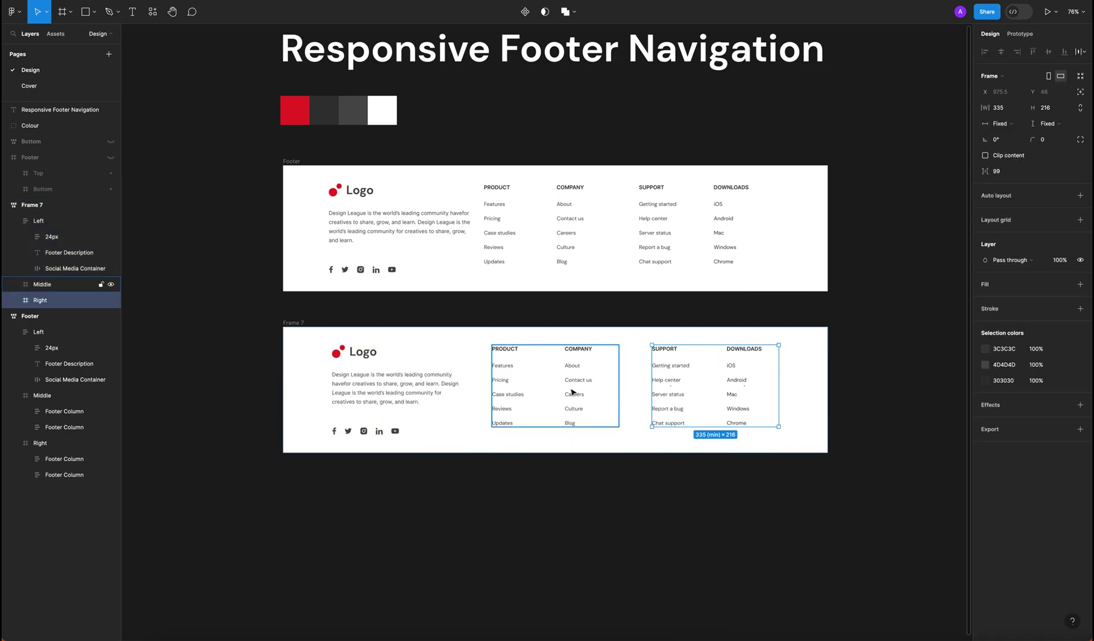
click(441, 387)
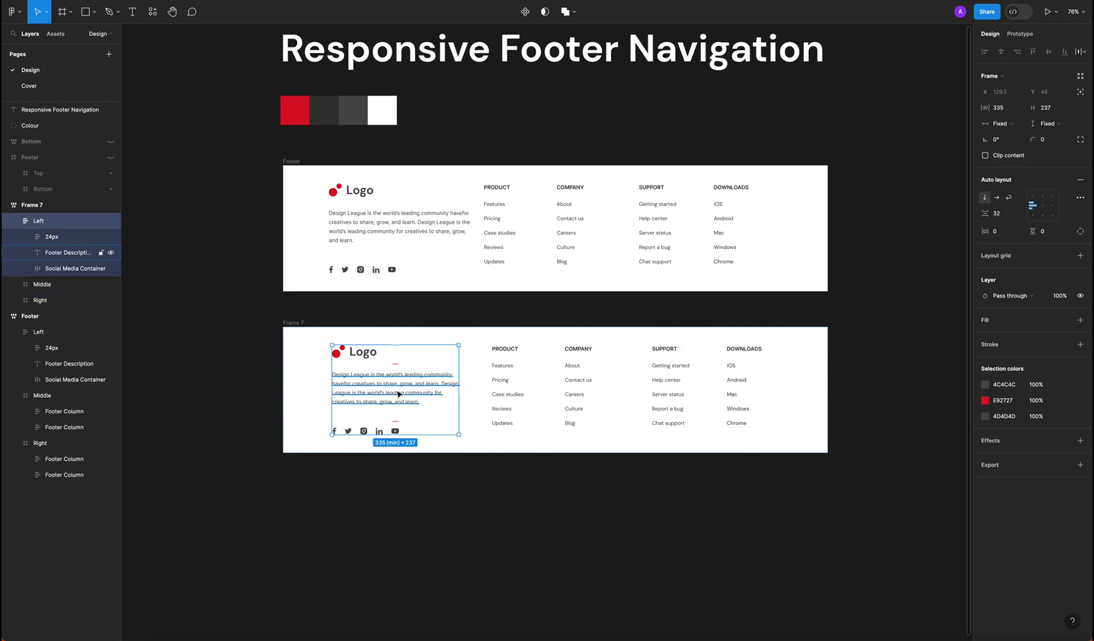
click(432, 395)
click(403, 359)
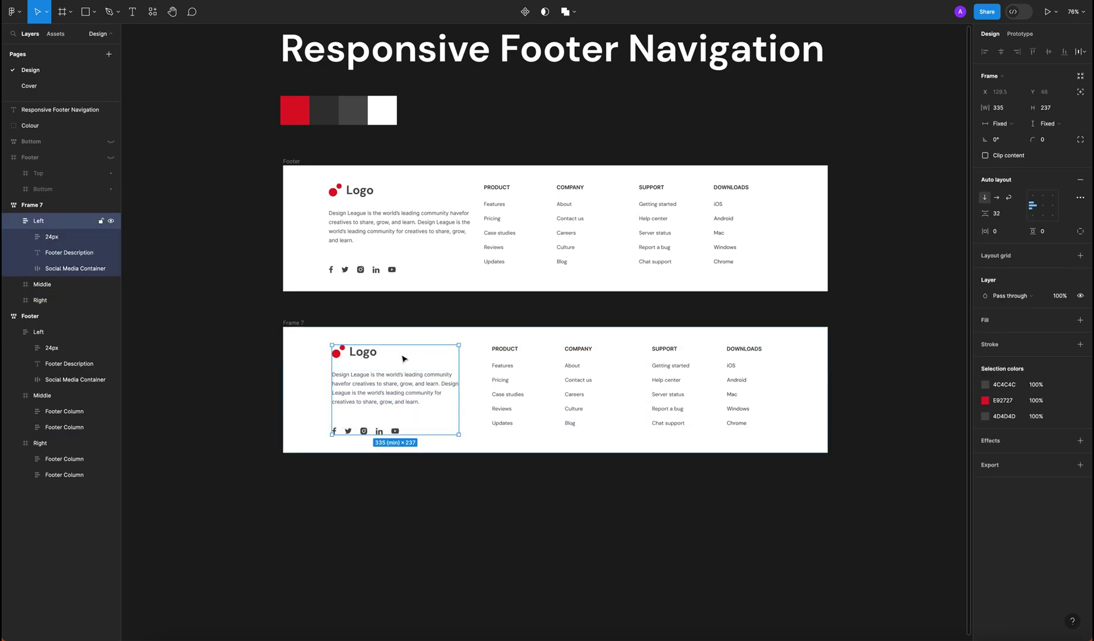
click(1007, 124)
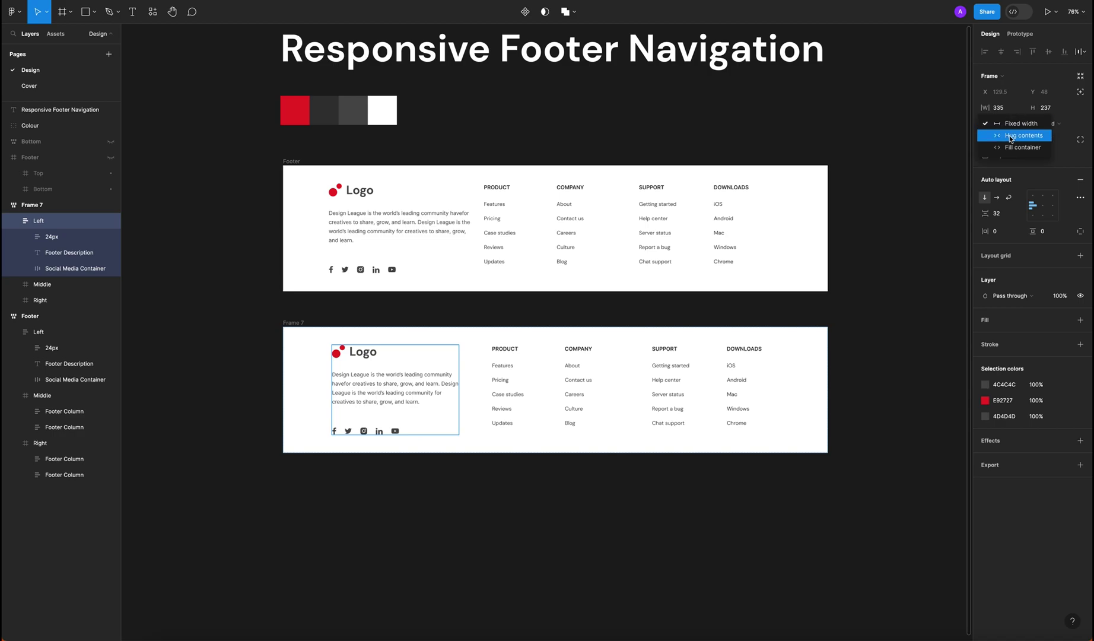
click(1010, 148)
Narrow the duplicated footer to 375, then widen it again to watch the reflow.
click(868, 359)
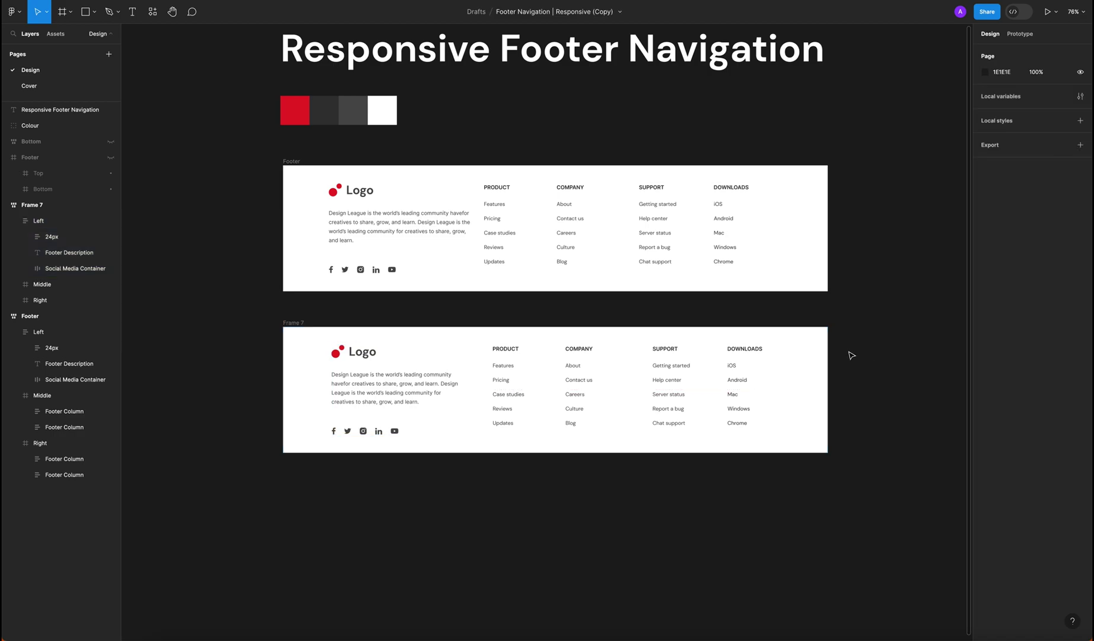
click(481, 350)
drag(827, 391, 332, 391)
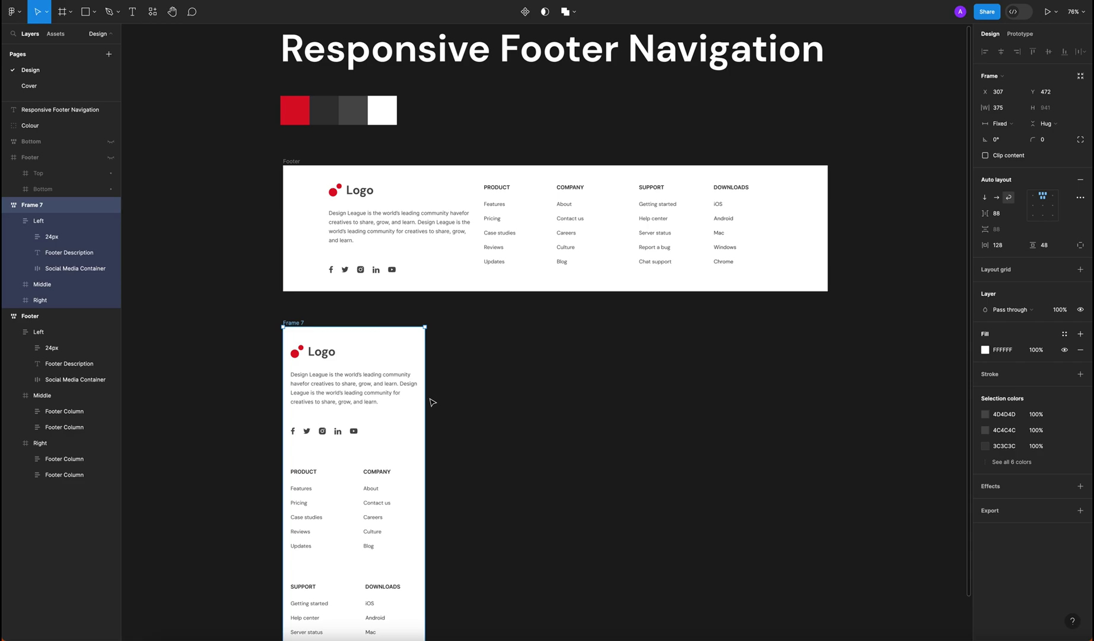
drag(426, 398, 834, 400)
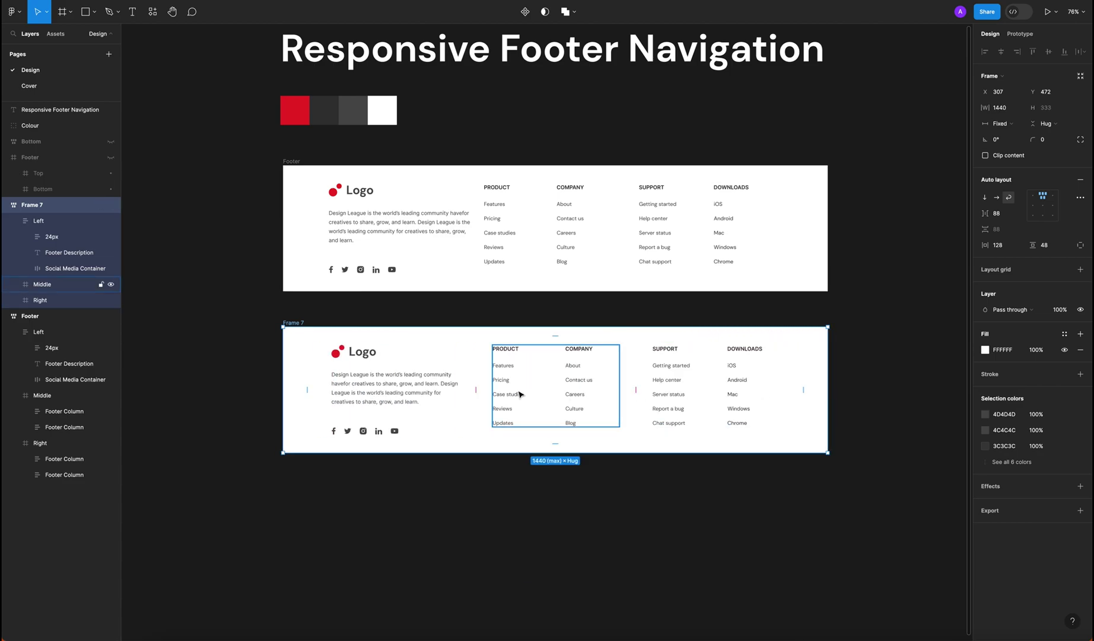
Review Left's width limits and the Middle and Right groups, then narrow the footer so columns stack.
click(439, 394)
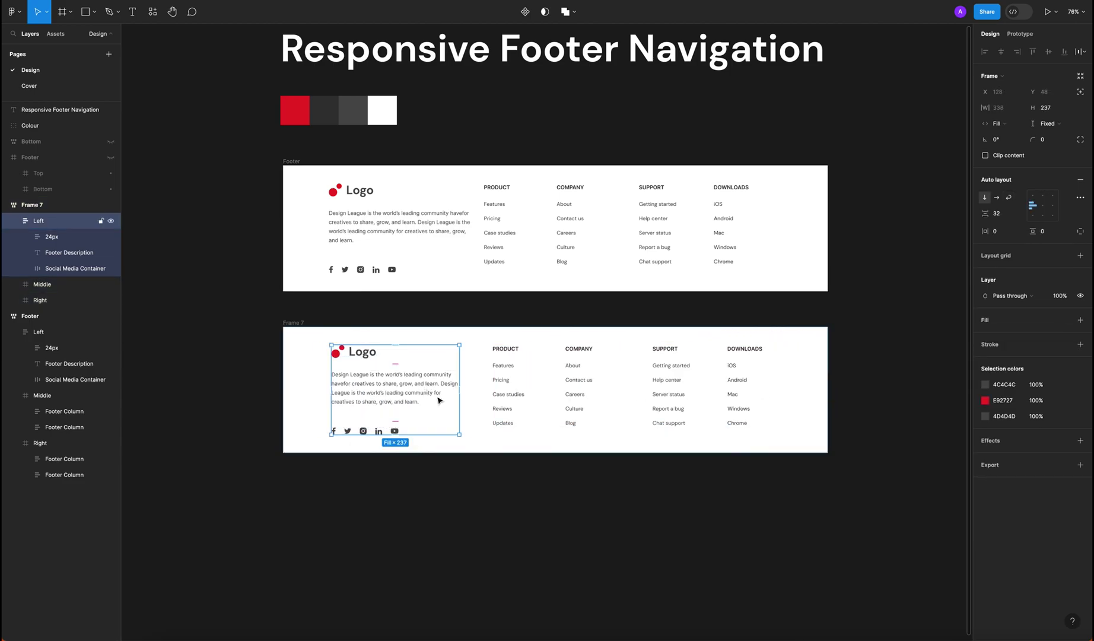
click(1018, 107)
click(573, 364)
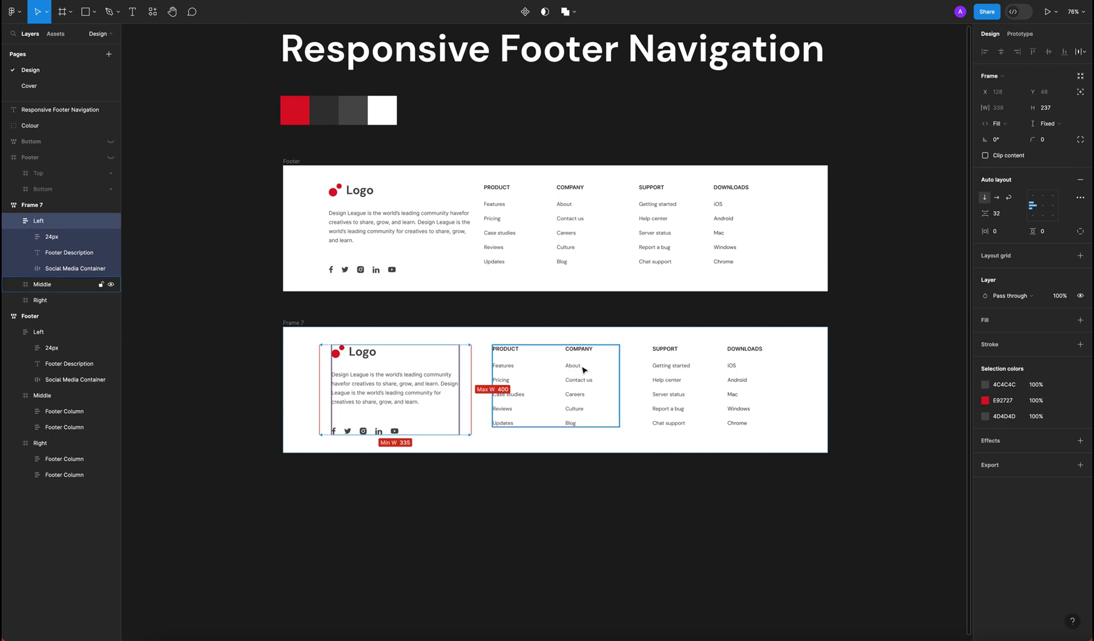
click(617, 372)
shift+click(772, 348)
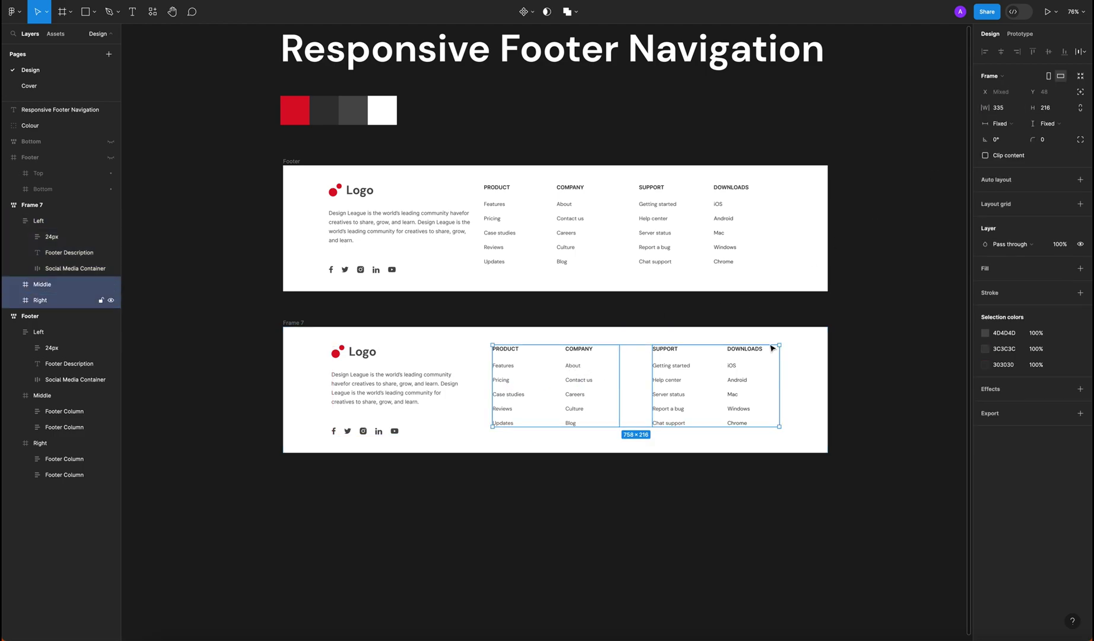
click(882, 301)
click(291, 325)
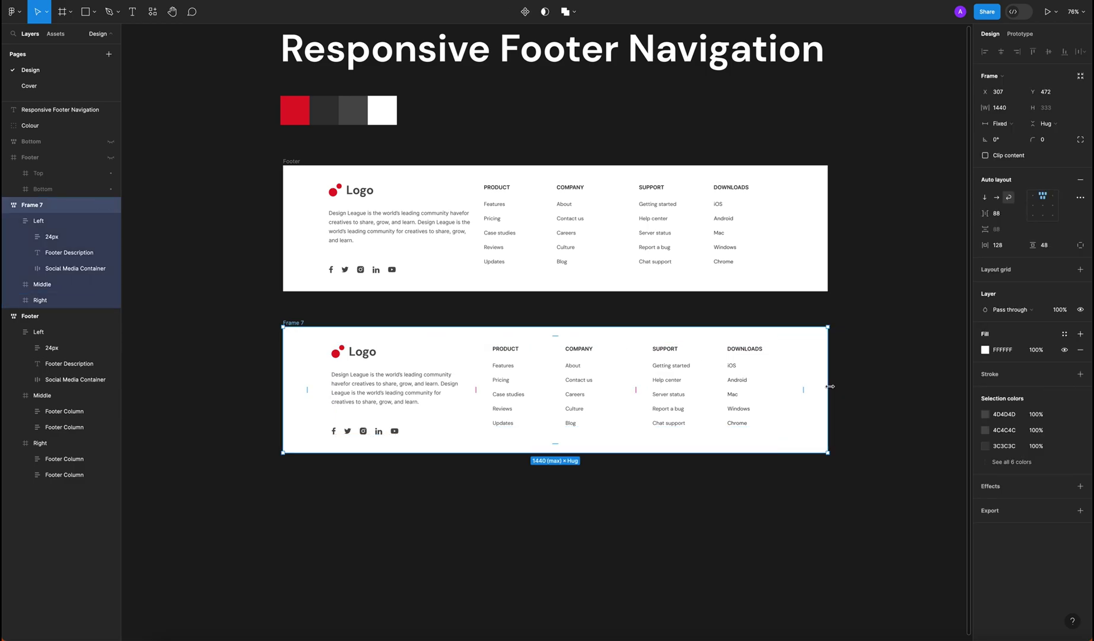
drag(828, 386, 532, 379)
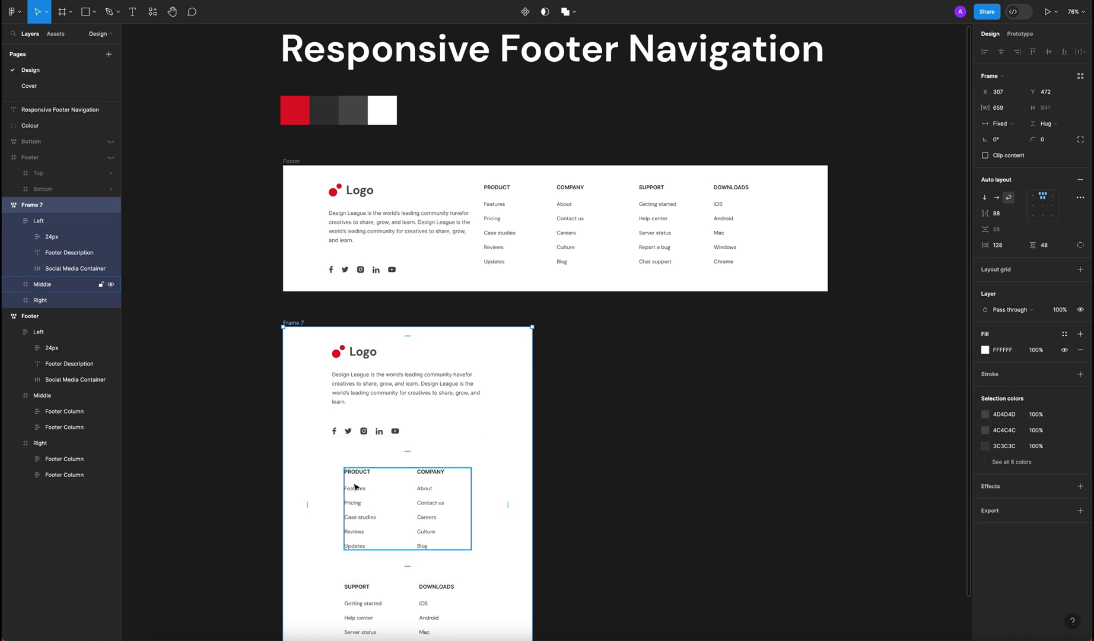
Inspect the stacked Middle and Left groups, then widen the footer back to desktop width.
click(368, 472)
click(382, 430)
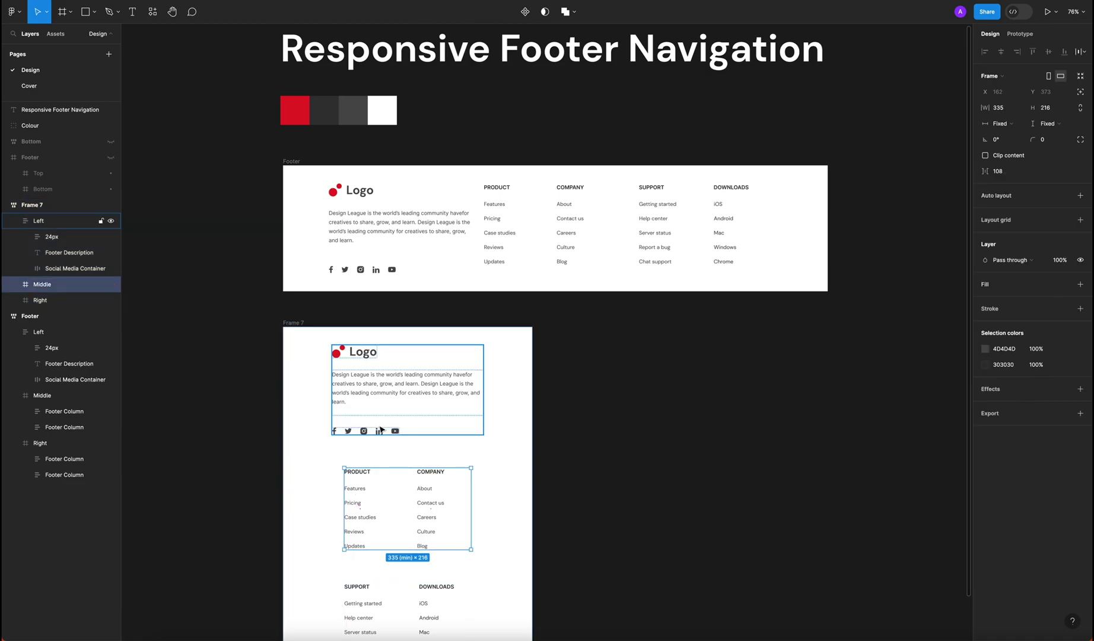
click(530, 408)
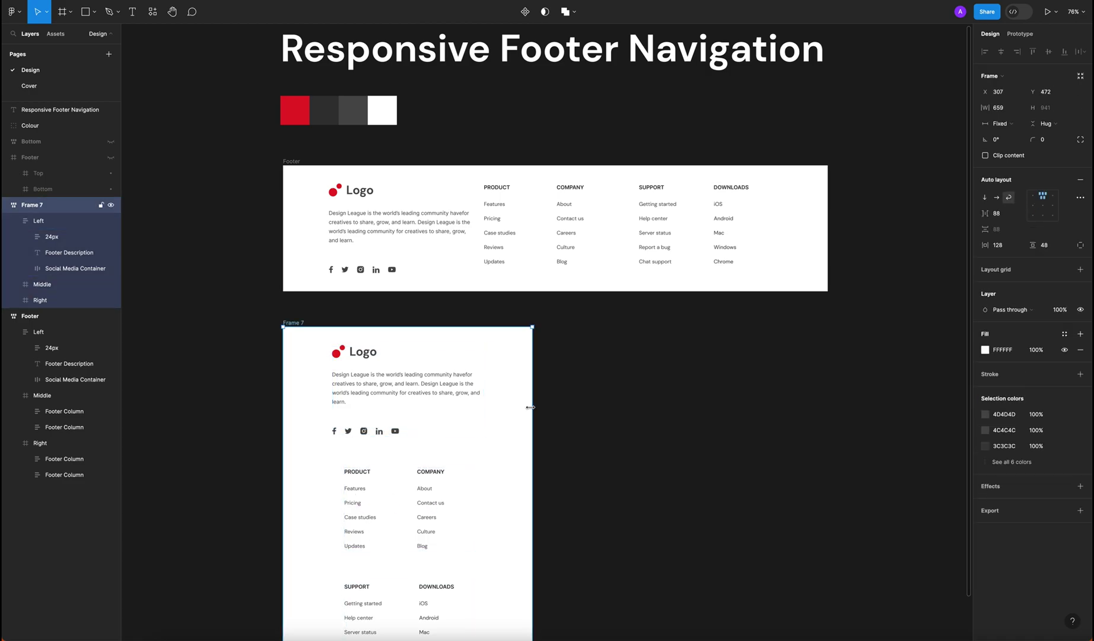
drag(530, 413, 879, 403)
click(431, 388)
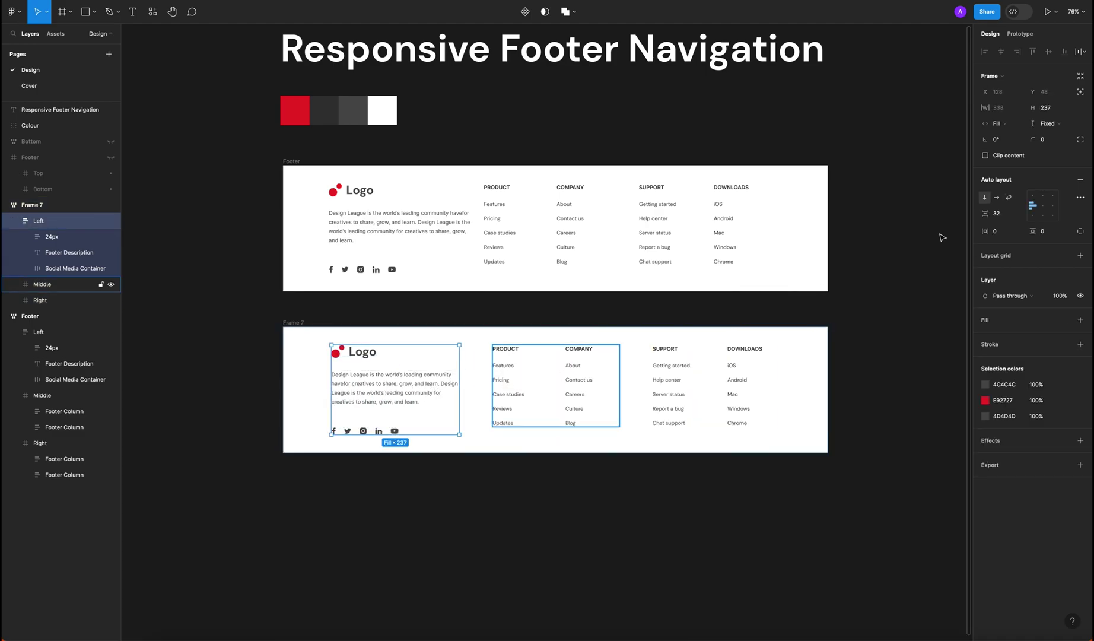
Give the Left group a maximum width of 355.
click(1019, 107)
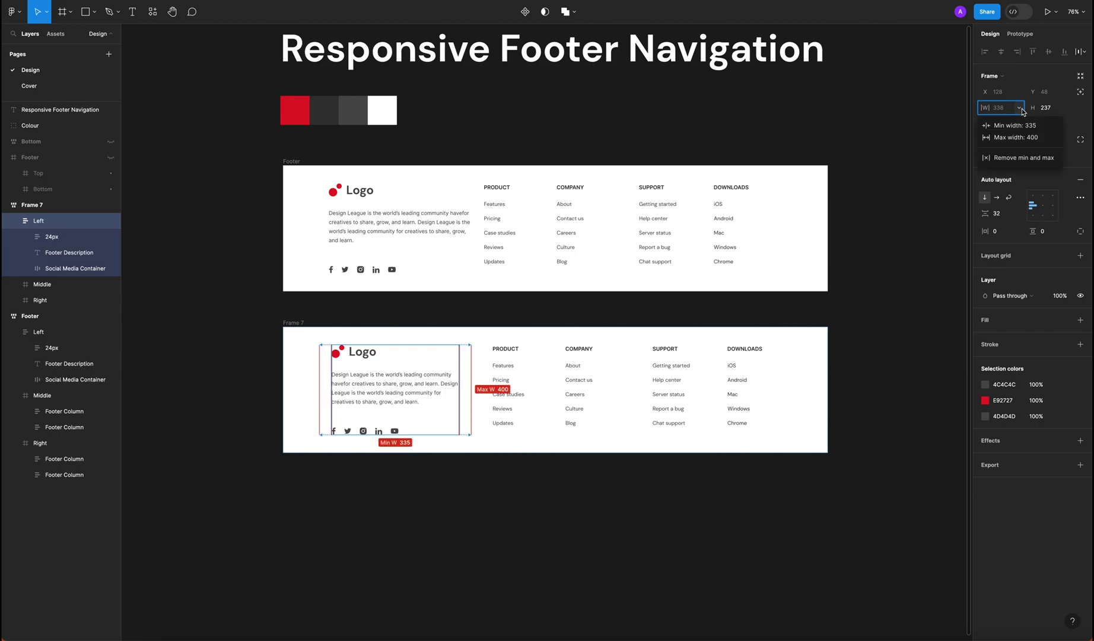
click(1021, 138)
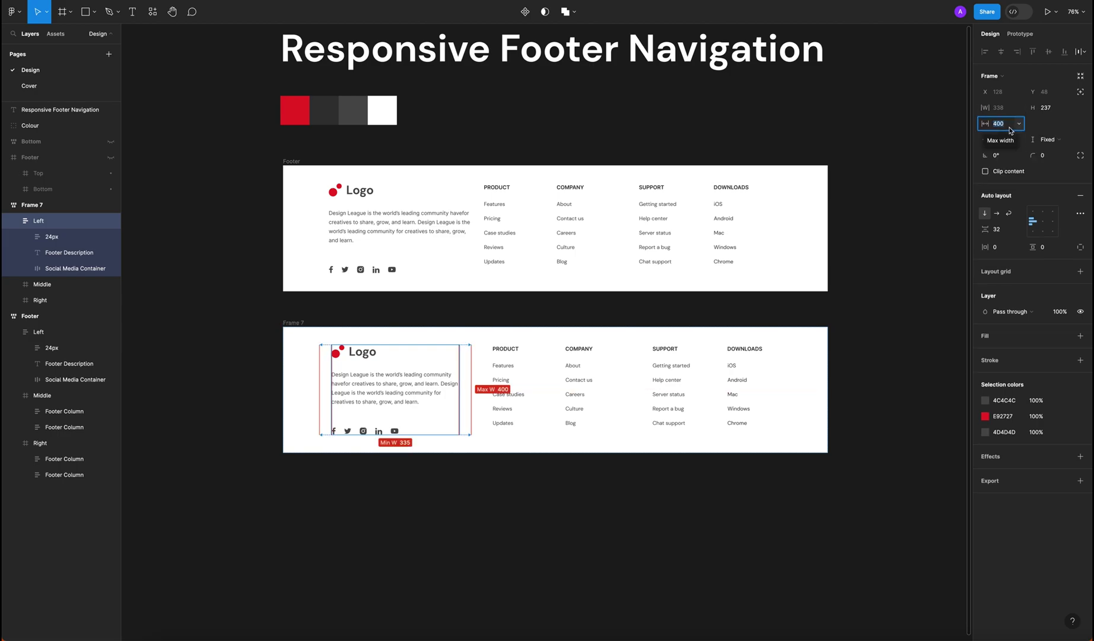
click(552, 385)
click(394, 415)
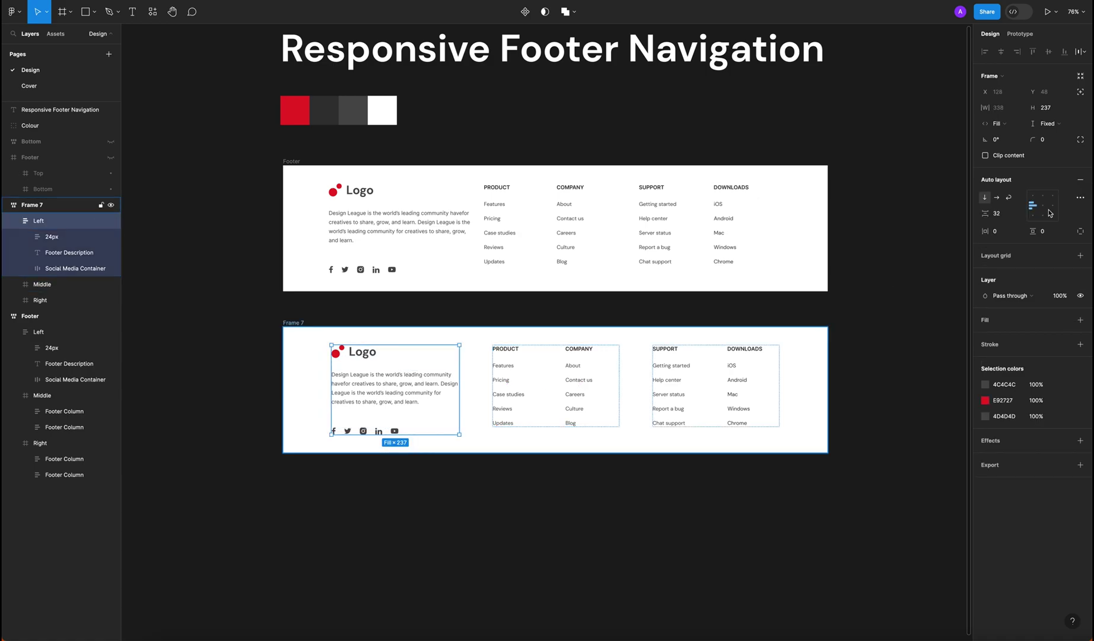
click(1019, 108)
click(1016, 140)
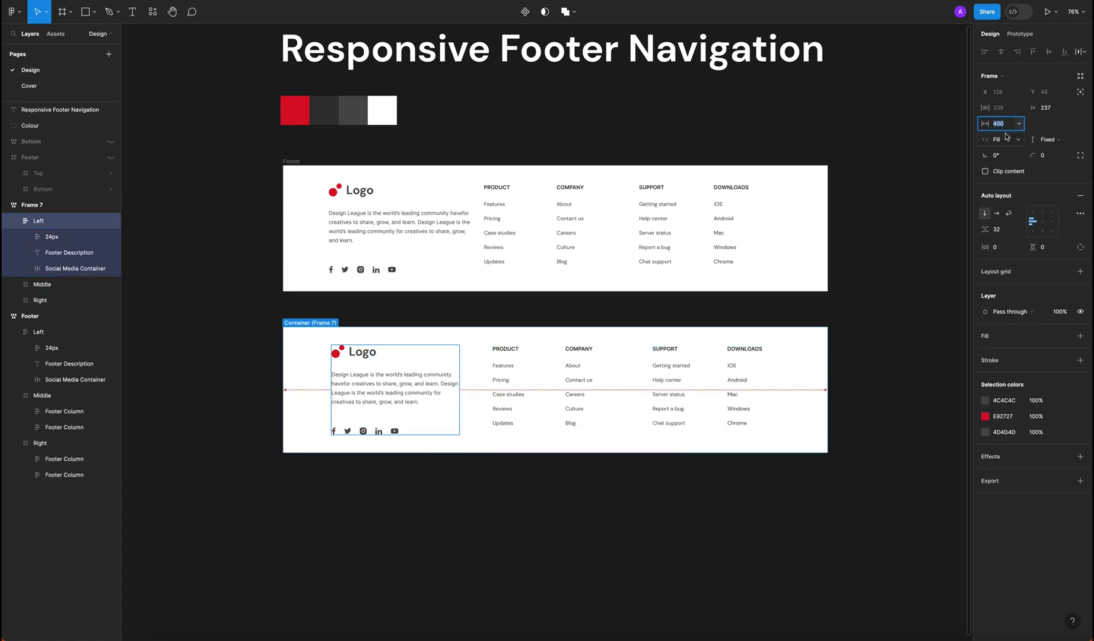
text(355)
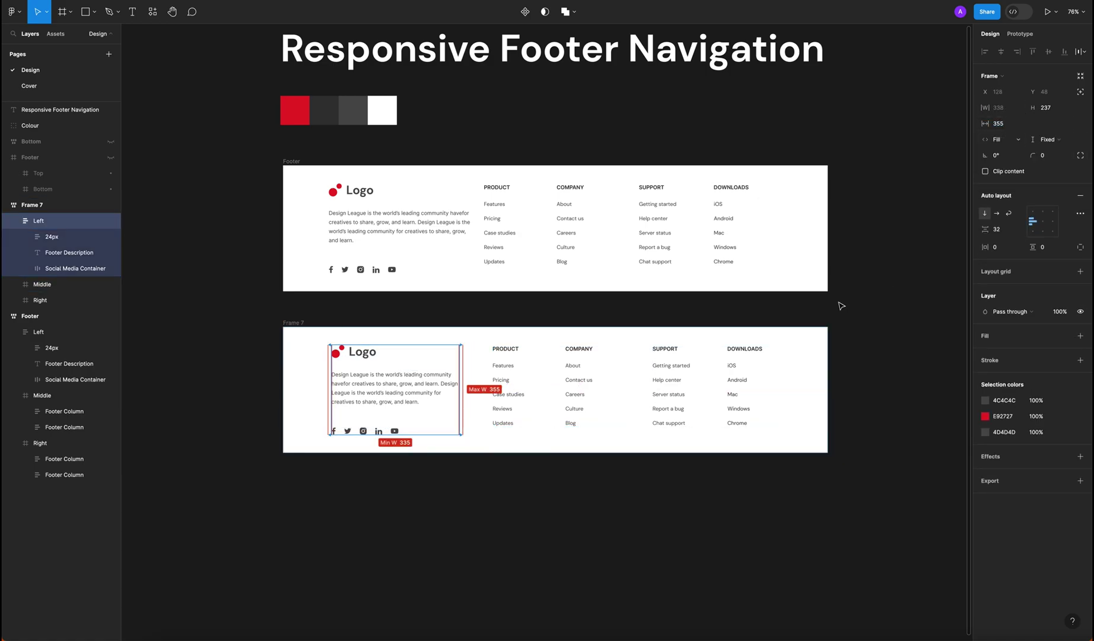
click(245, 307)
Narrow the footer frame to about 1415 so the link columns wrap onto two rows.
click(297, 323)
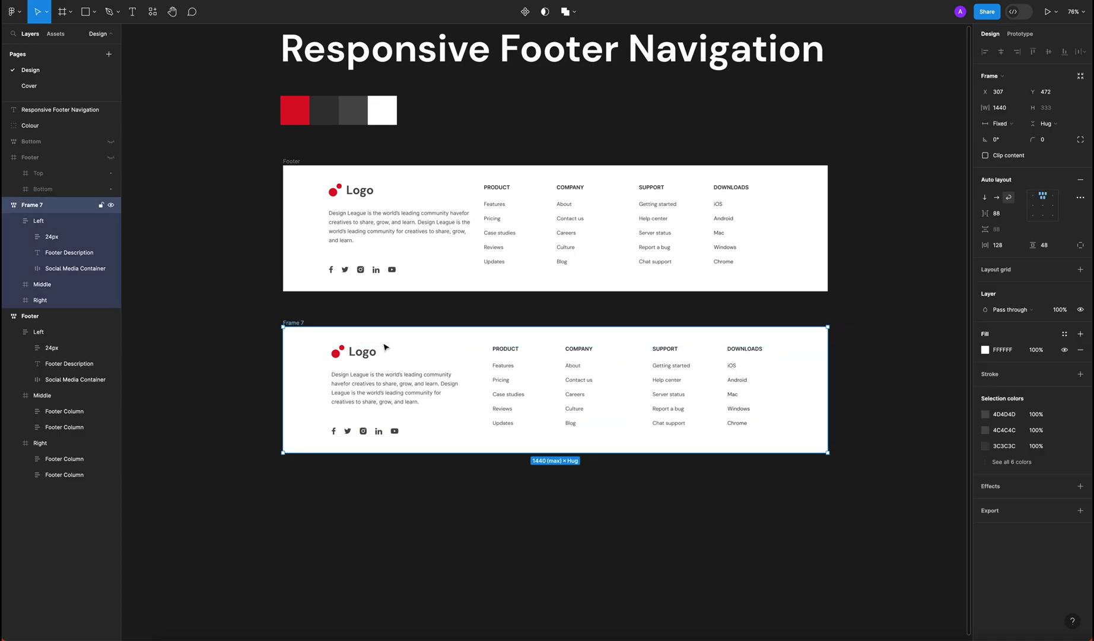
click(427, 384)
shift+click(549, 379)
shift+click(706, 381)
click(706, 401)
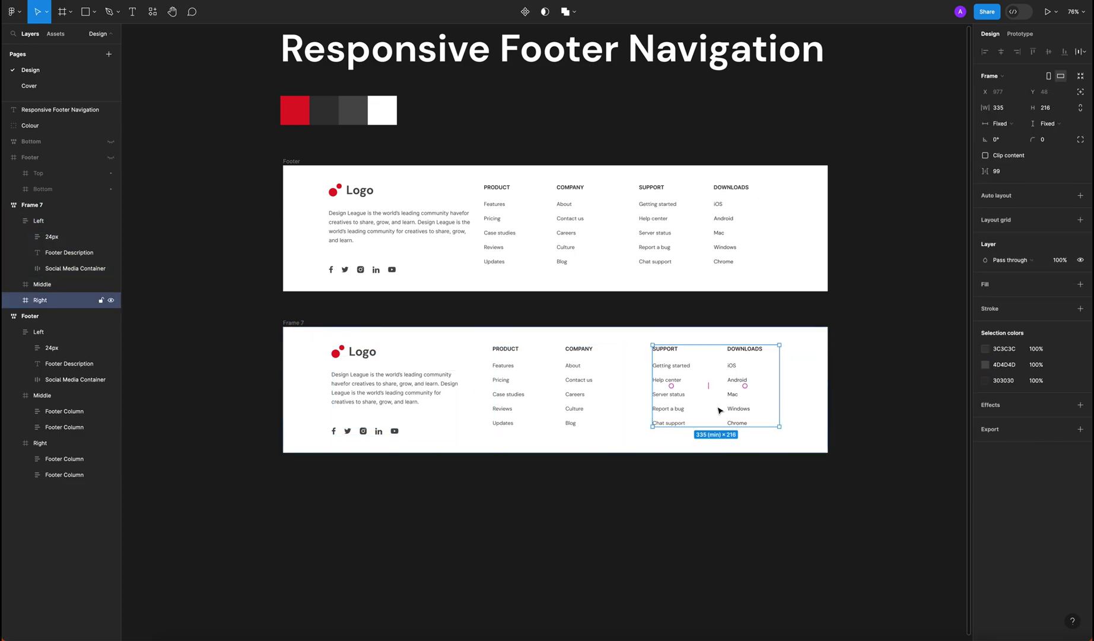
key(Escape)
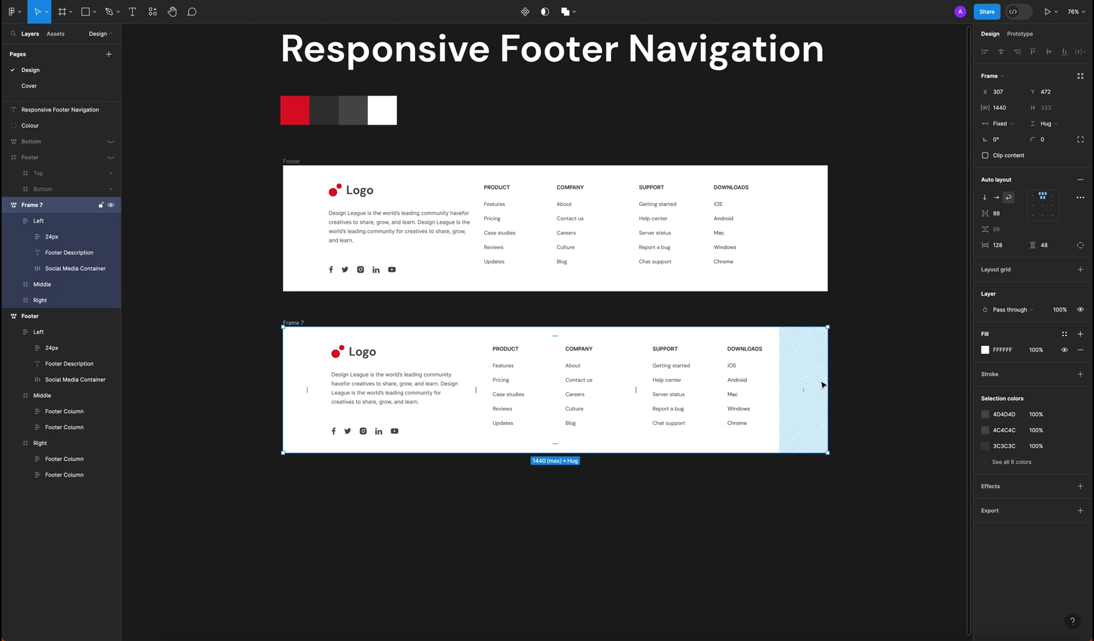
drag(827, 384, 855, 361)
Select the footer's Left, Middle and Right column groups together.
click(911, 361)
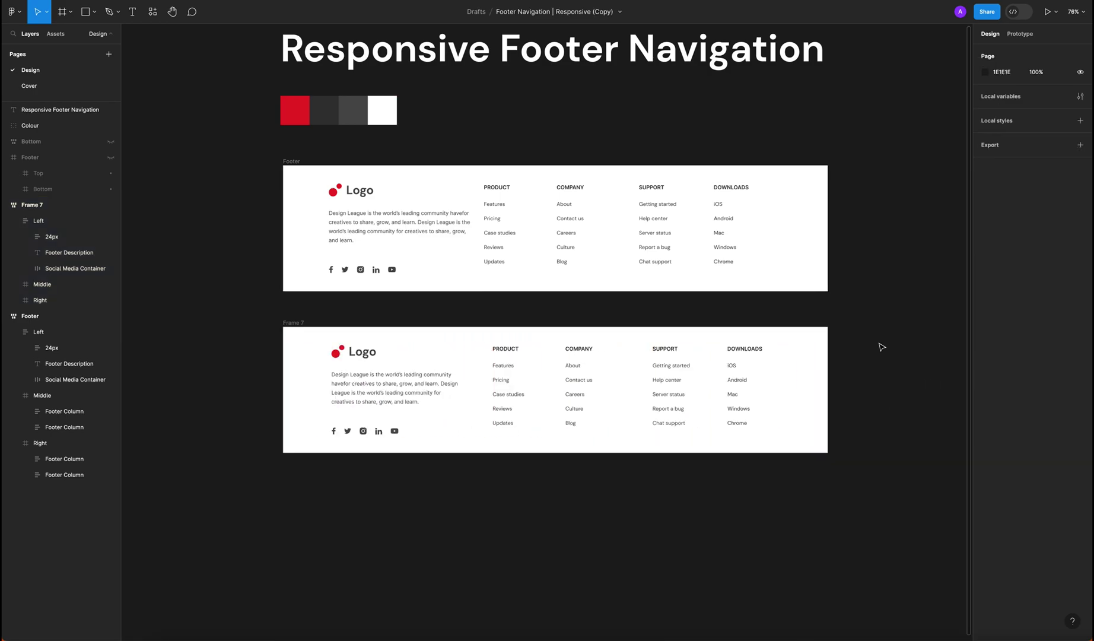
click(277, 322)
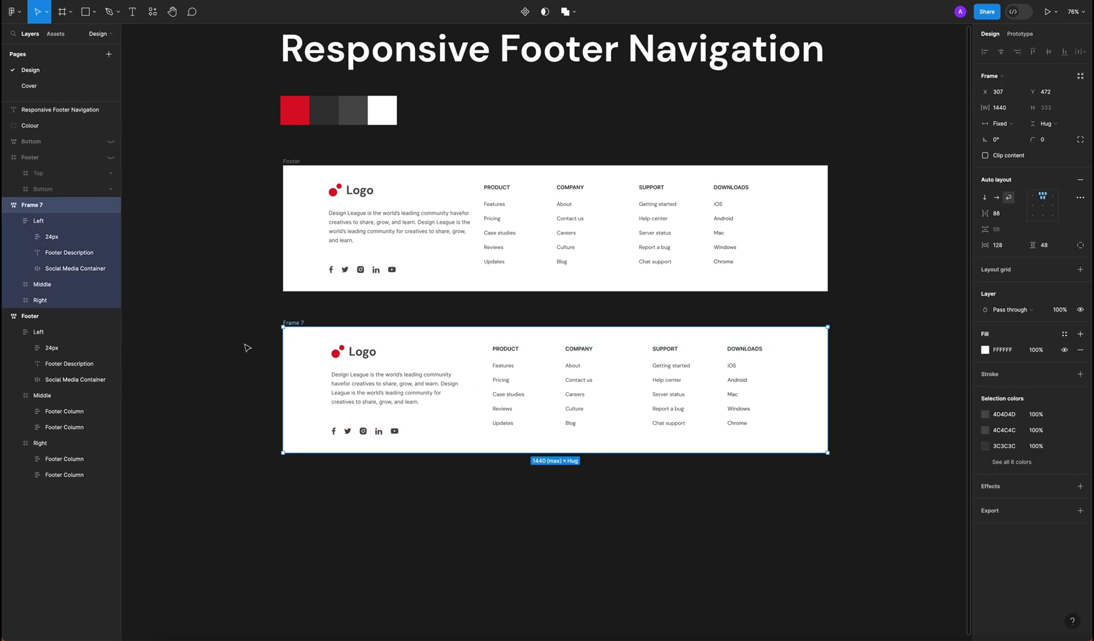
click(327, 310)
click(295, 320)
click(696, 373)
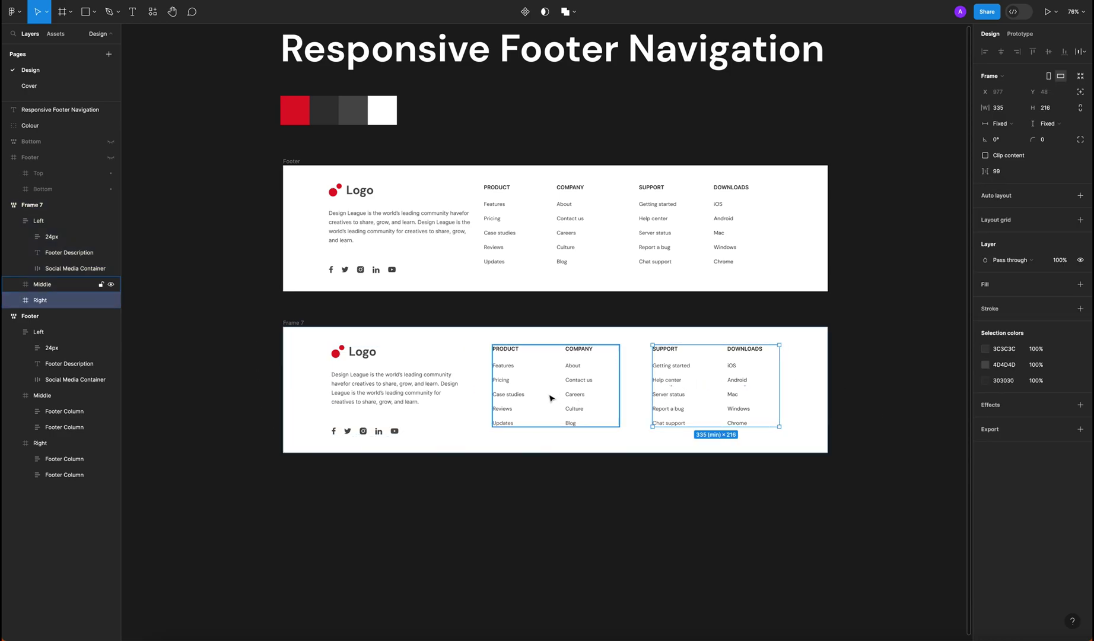
click(373, 393)
click(555, 388)
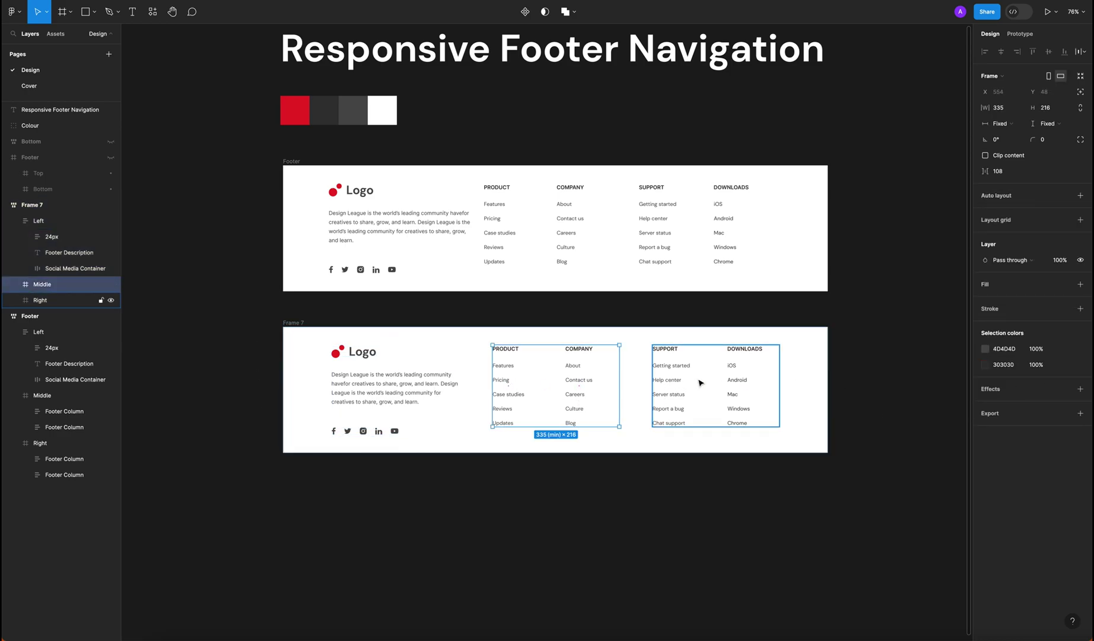
click(700, 382)
click(403, 384)
shift+click(555, 385)
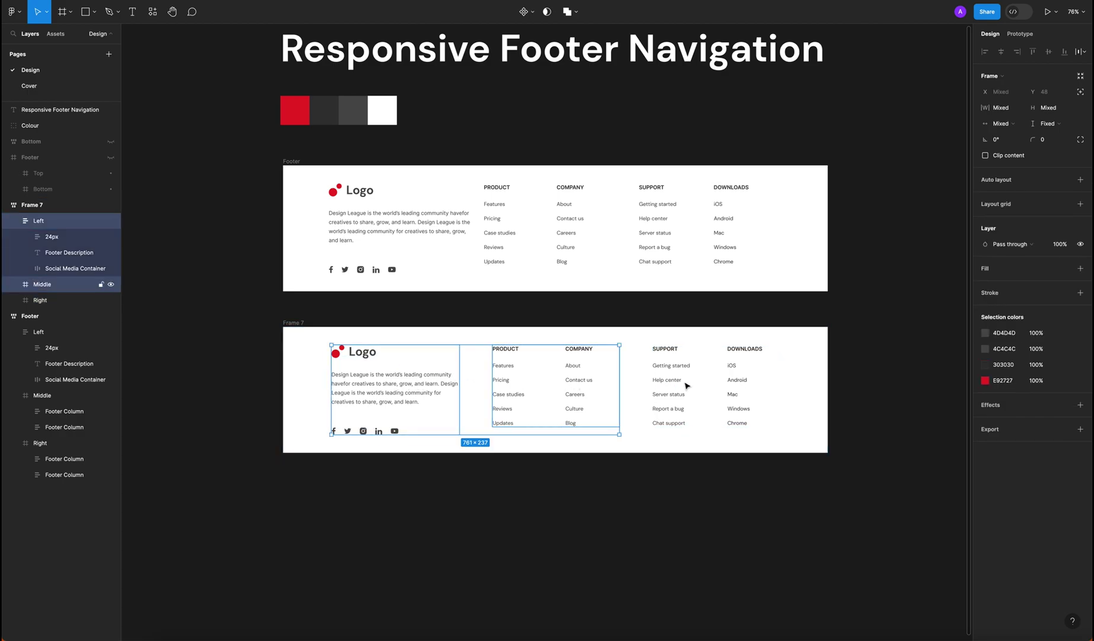
shift+click(684, 383)
Review the three groups' shared min and max widths, including the Right group's limits.
click(1020, 107)
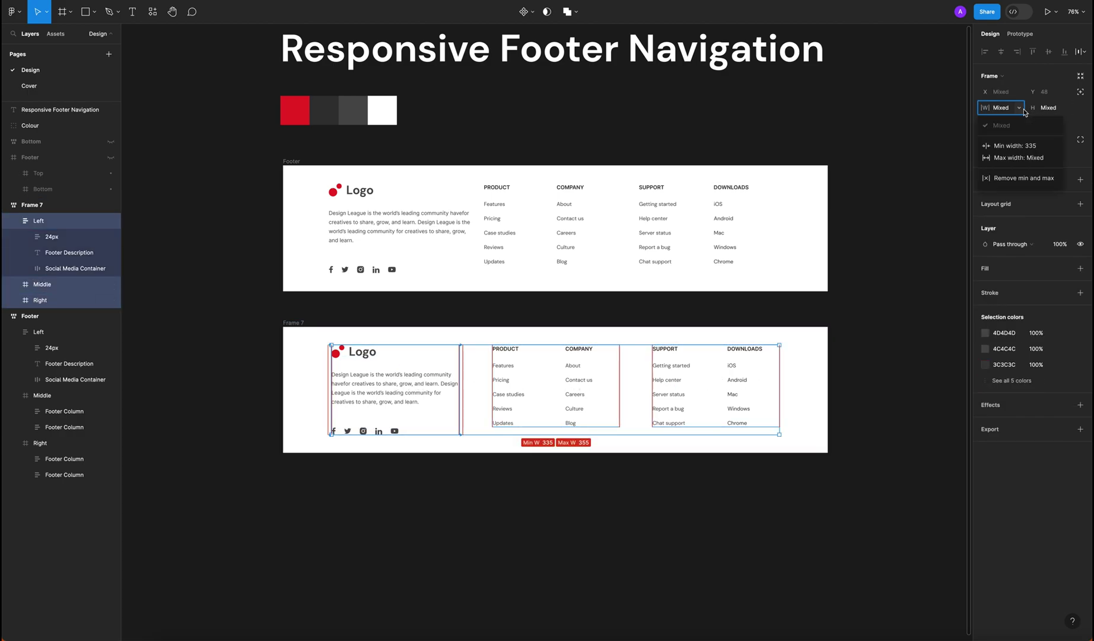
click(1036, 161)
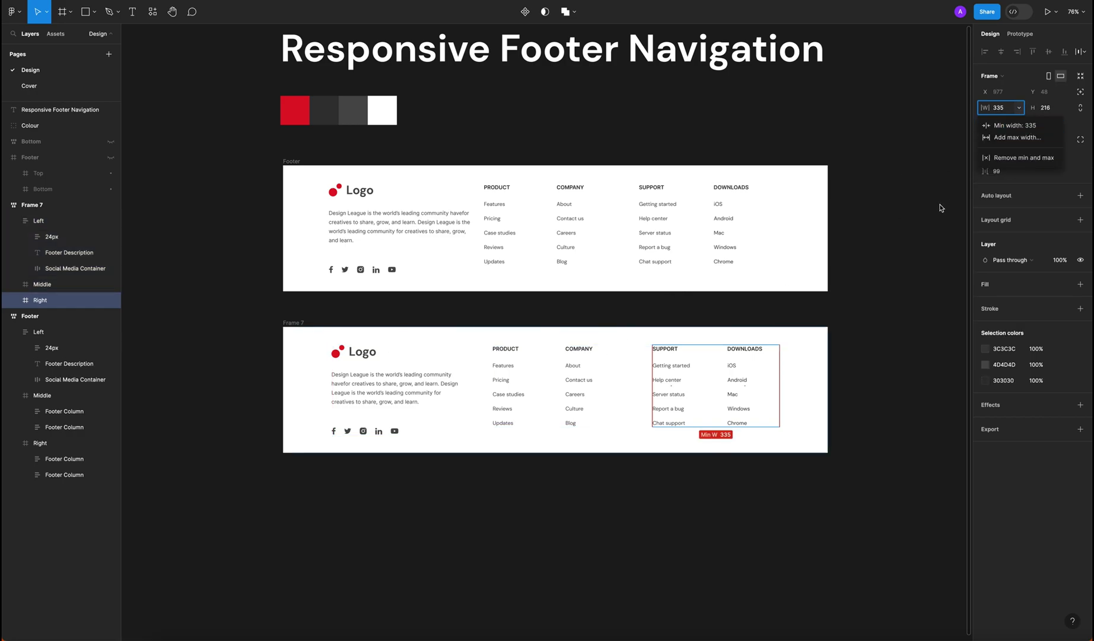
click(853, 287)
click(841, 349)
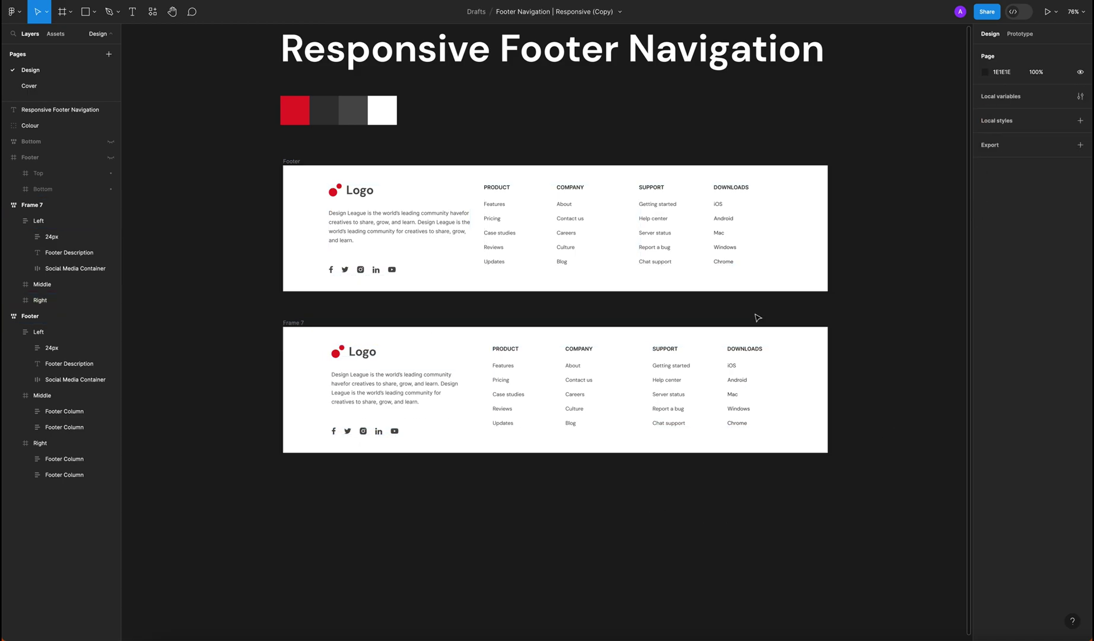
Reselect Frame 7, the duplicated footer, for its width limits.
click(313, 337)
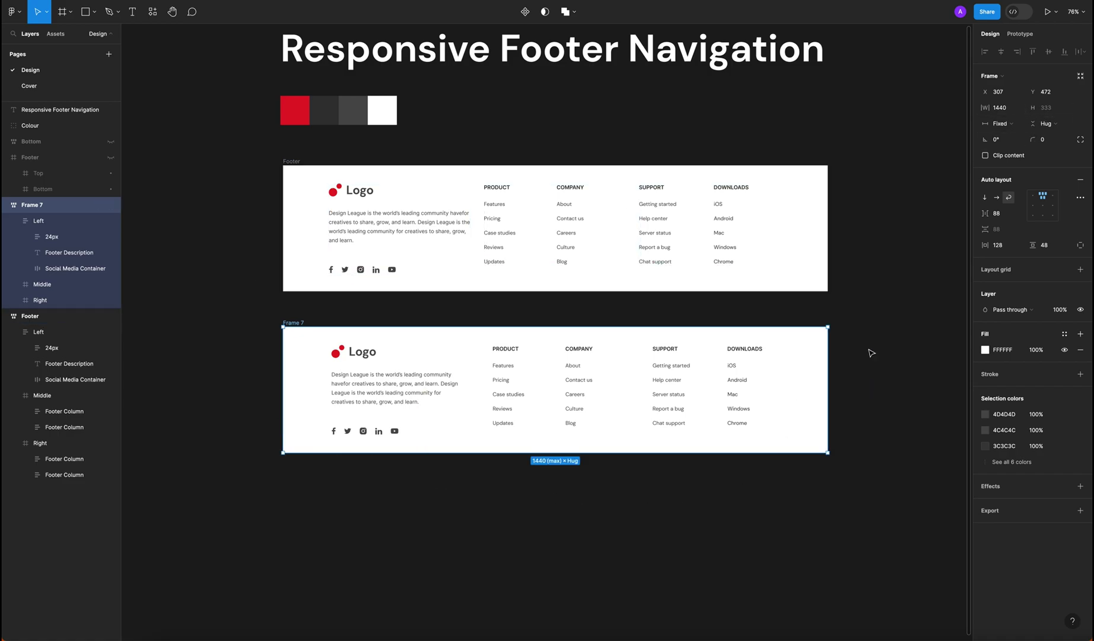
click(227, 374)
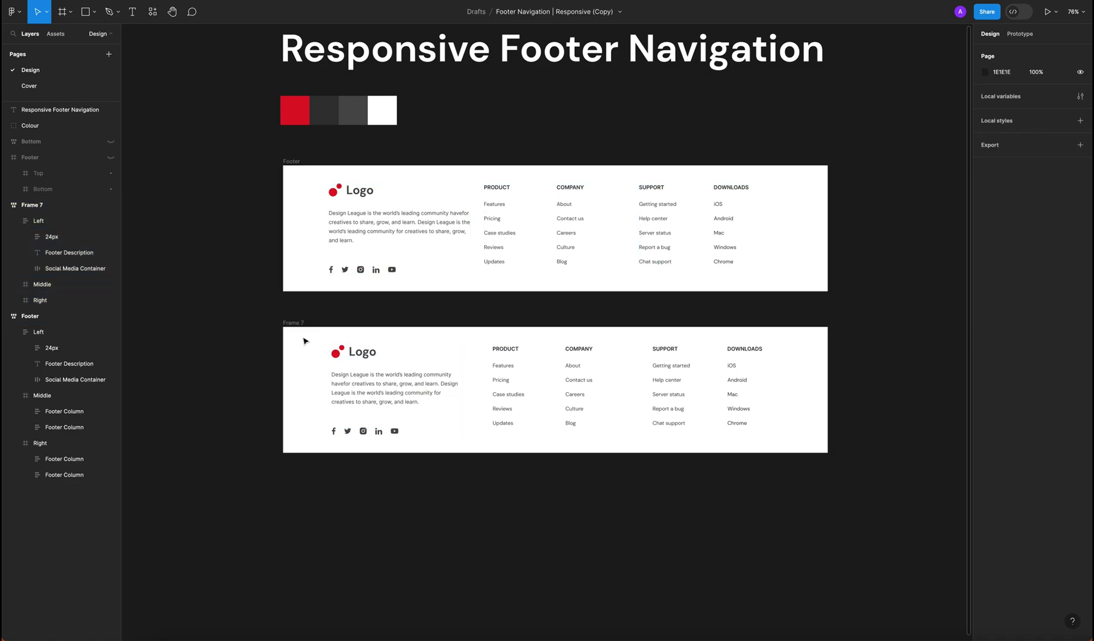
click(301, 326)
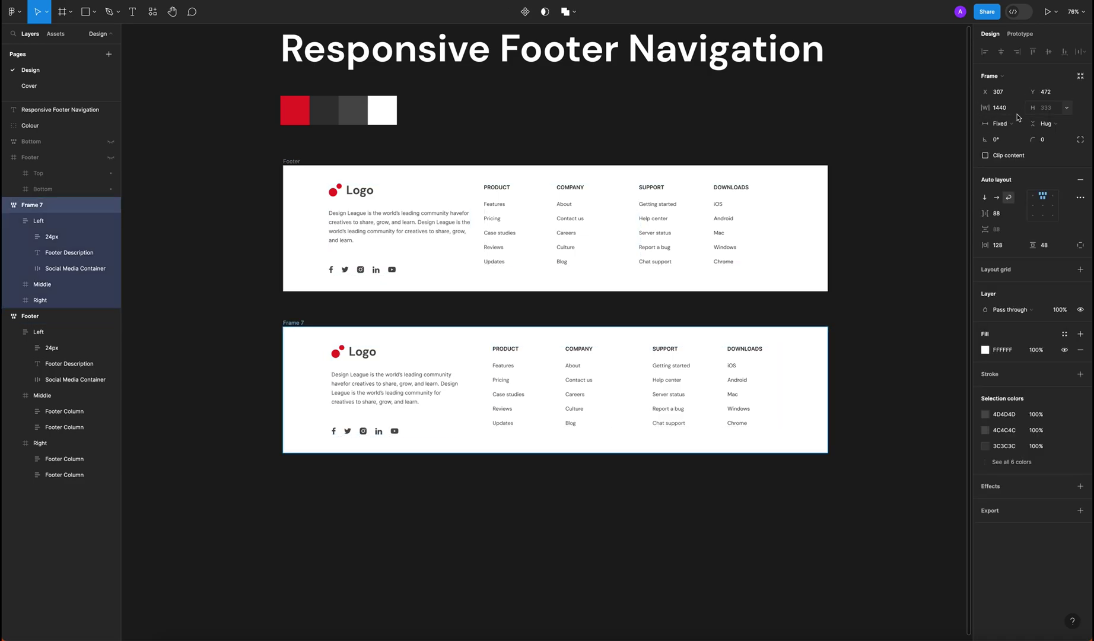
mouse_move(1018, 118)
Narrow Frame 7 to its 375 minimum and check its width limits.
drag(826, 356, 425, 361)
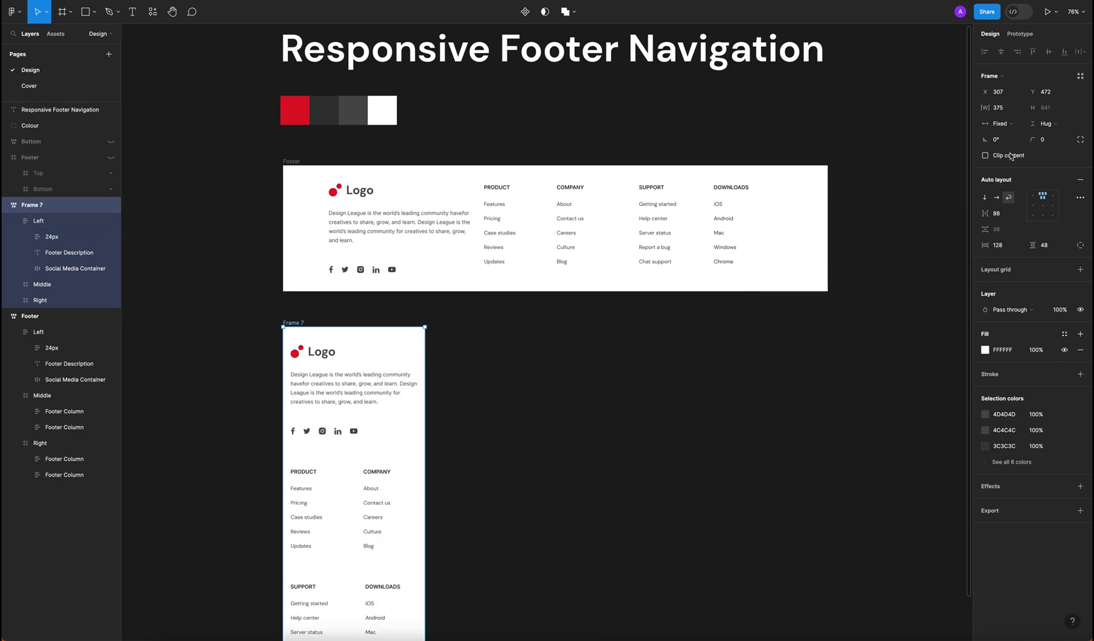
click(1019, 109)
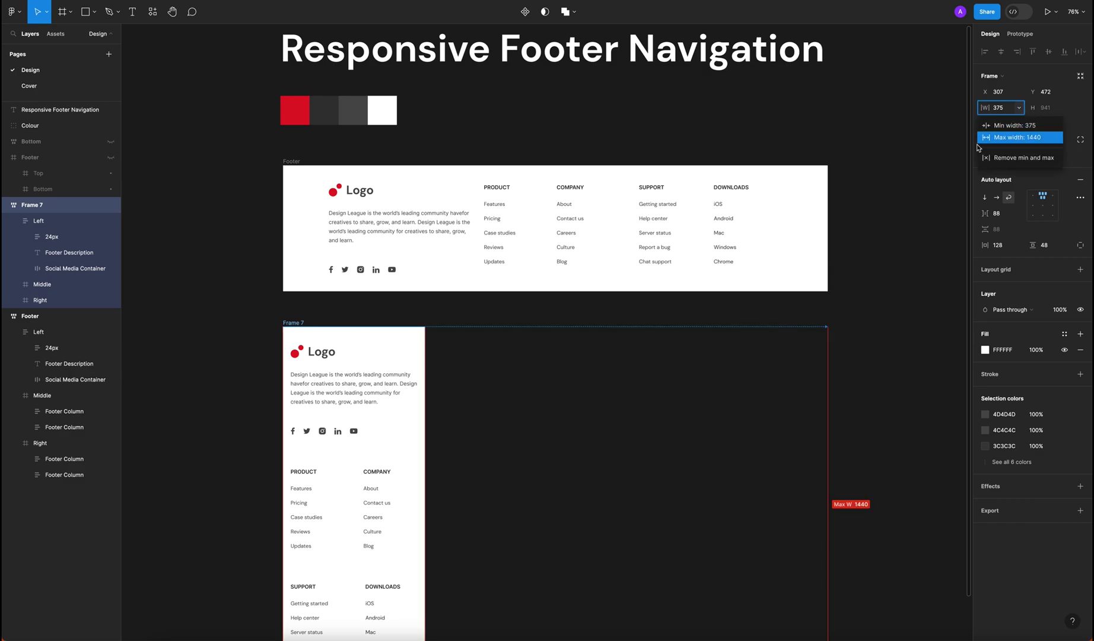
key(Escape)
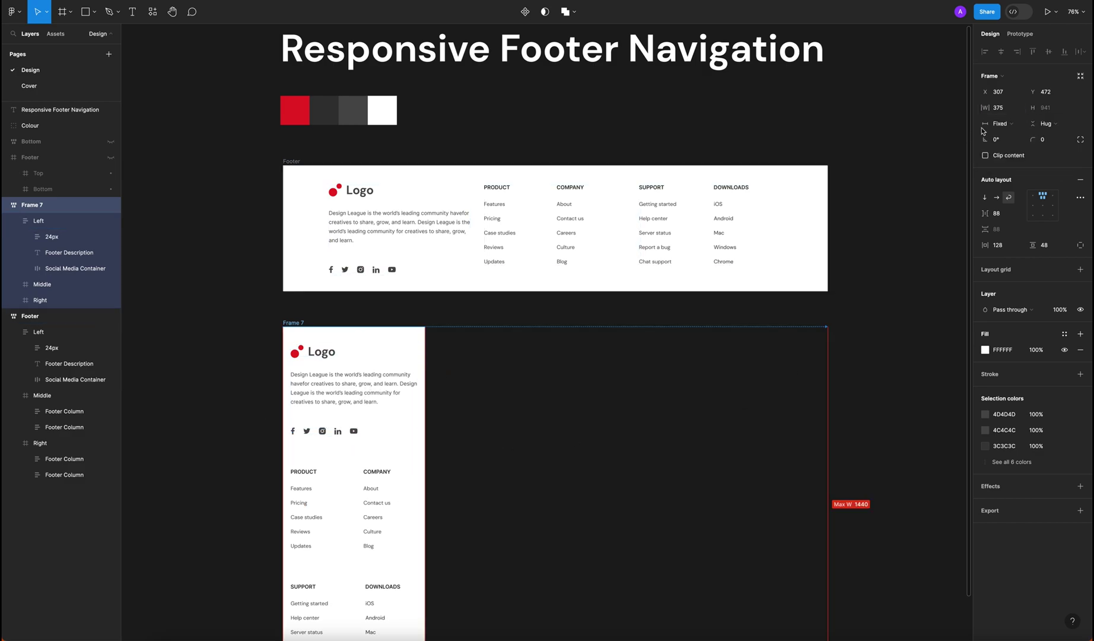
Inspect the Left, Middle and Right groups' width limits and spacing in the stacked layout.
click(380, 380)
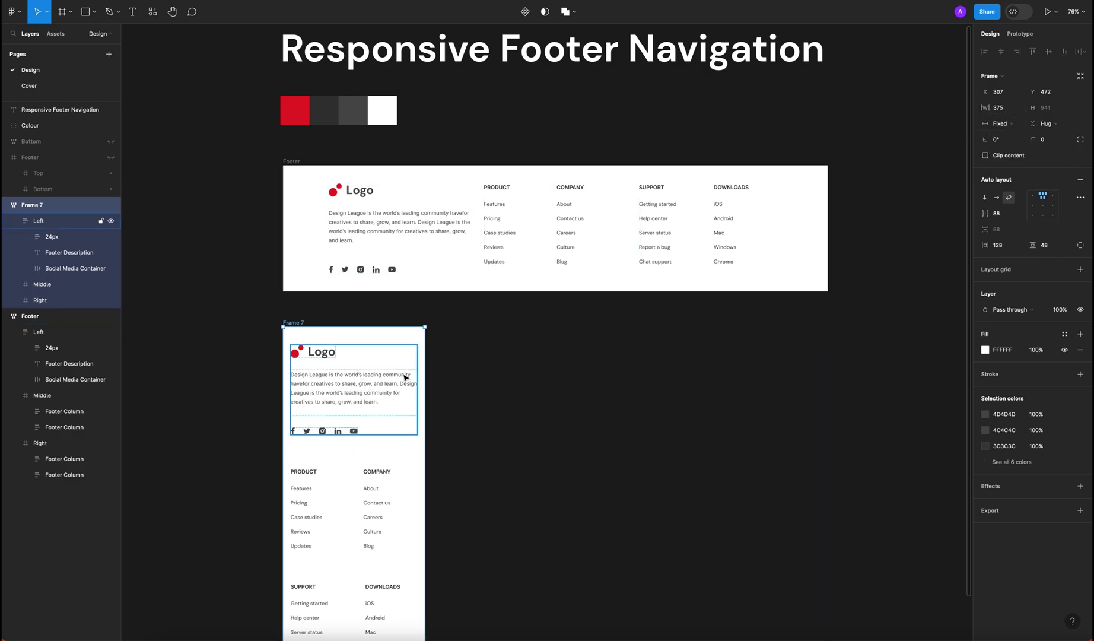
click(1019, 109)
key(Escape)
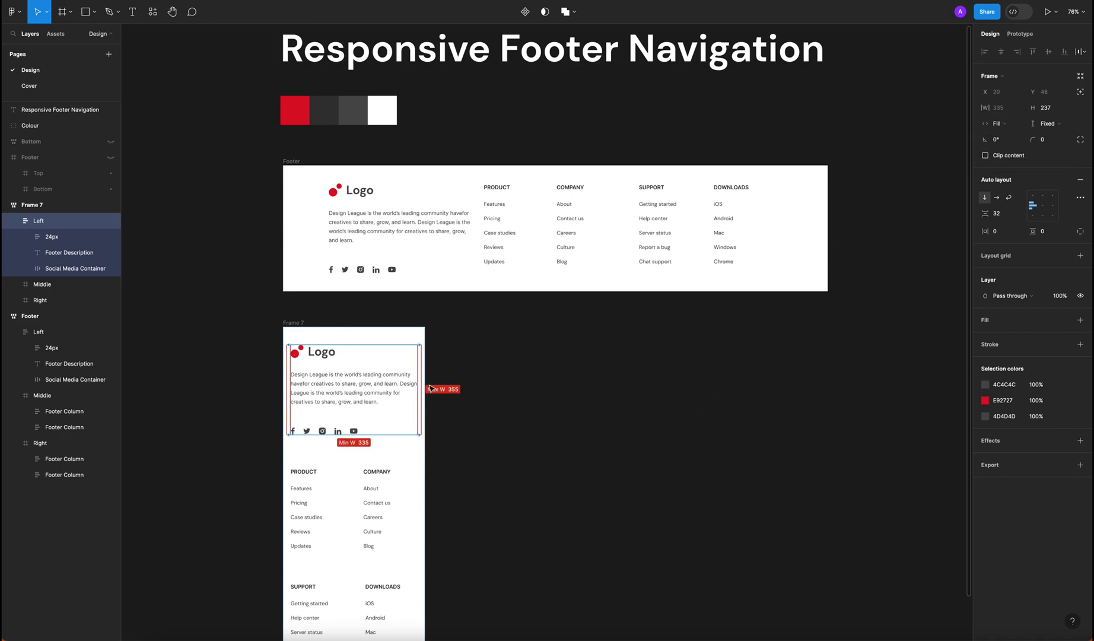
scroll(431, 388, down, 3)
click(239, 321)
click(289, 246)
key(alt)
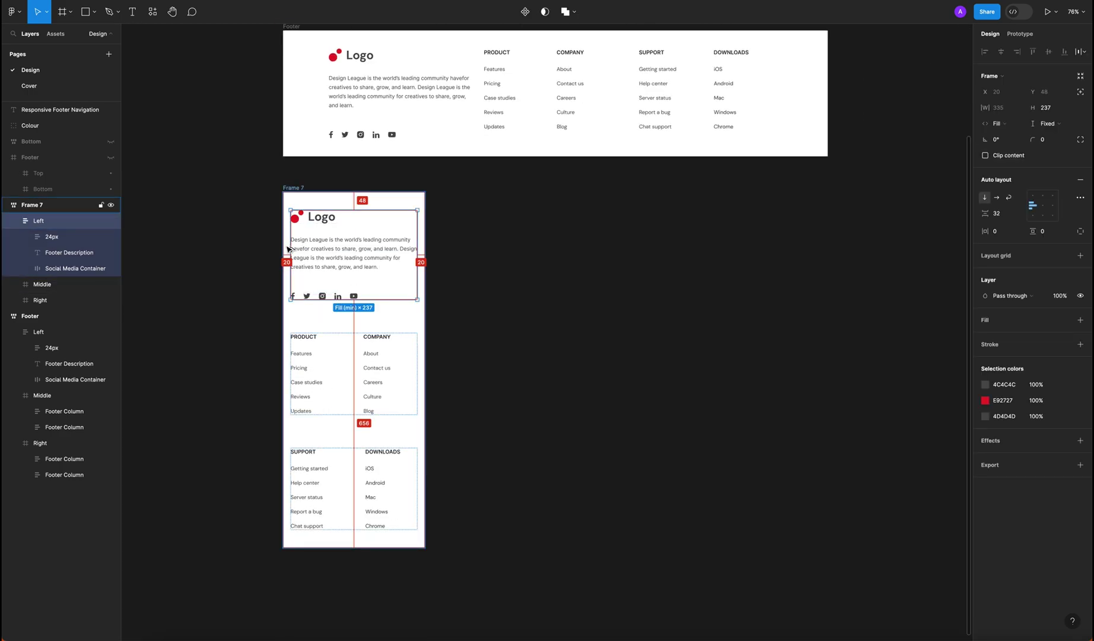
click(286, 358)
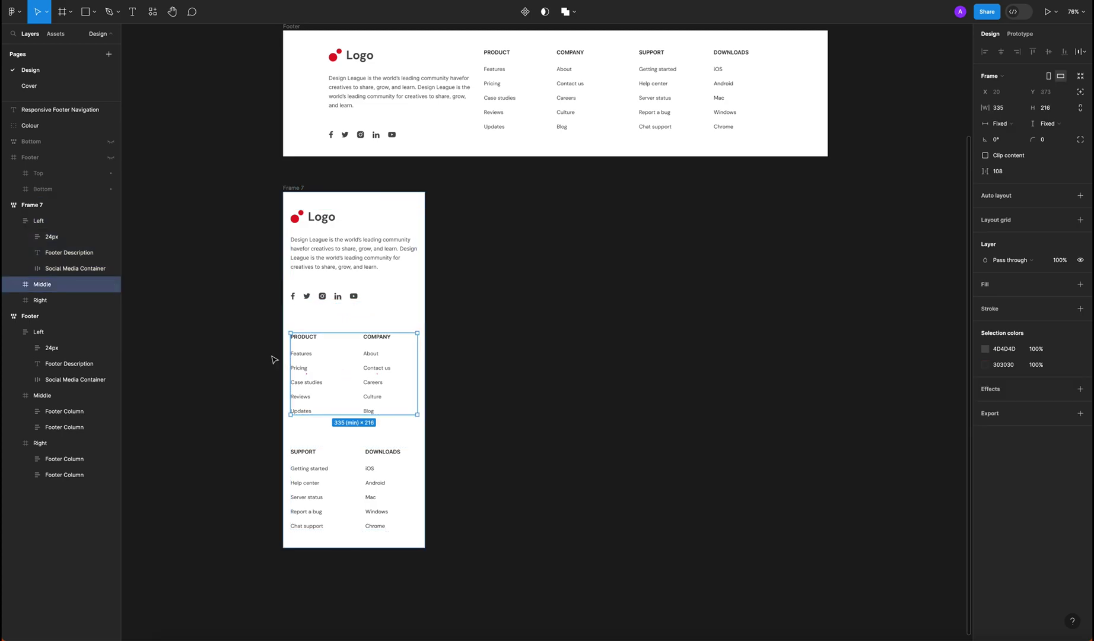
click(331, 492)
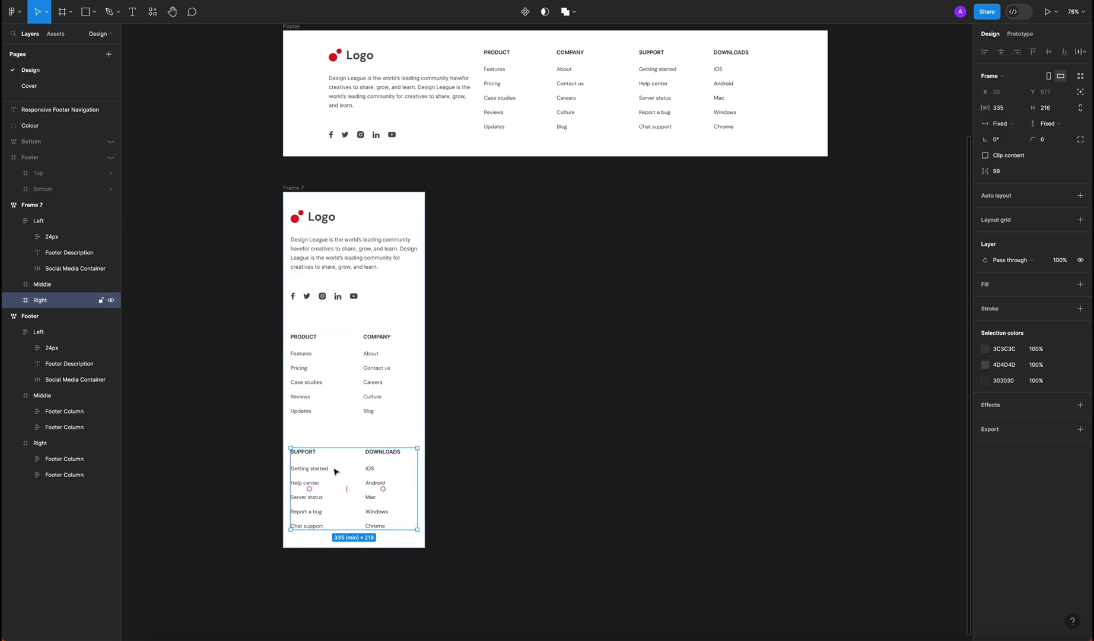
key(Escape)
key(Escape)
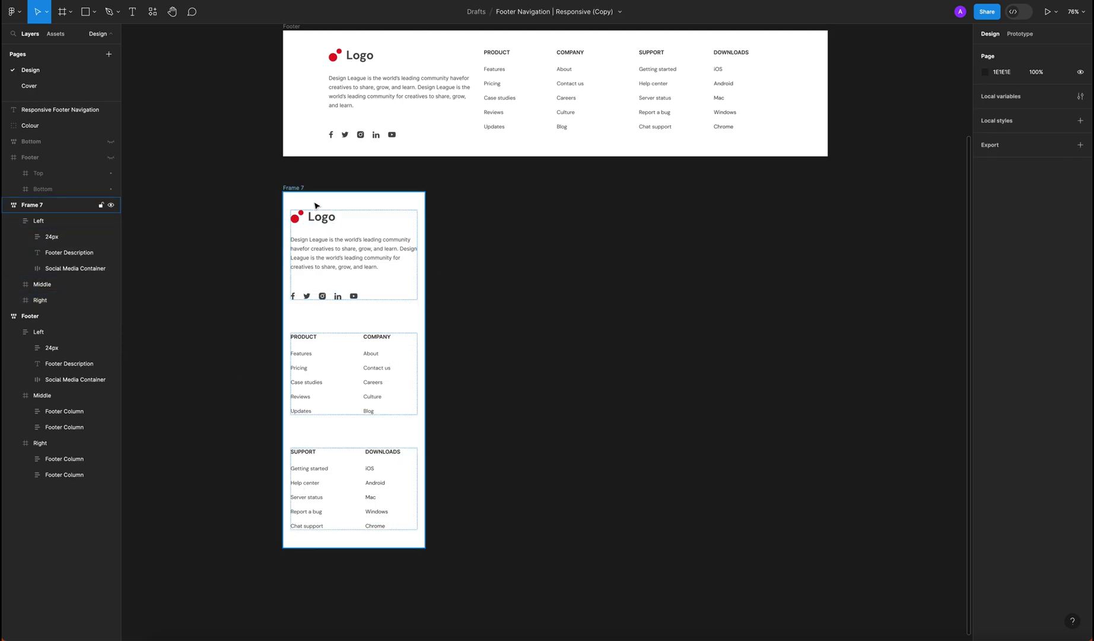
Reselect Frame 7 and start editing its vertical padding.
click(294, 188)
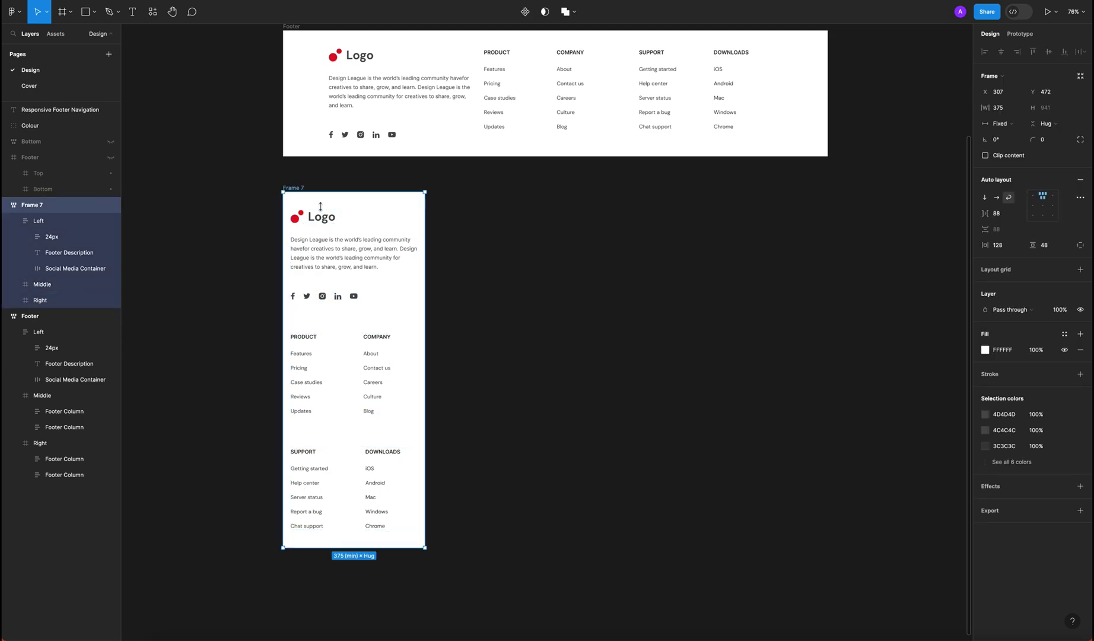
click(1044, 244)
click(905, 261)
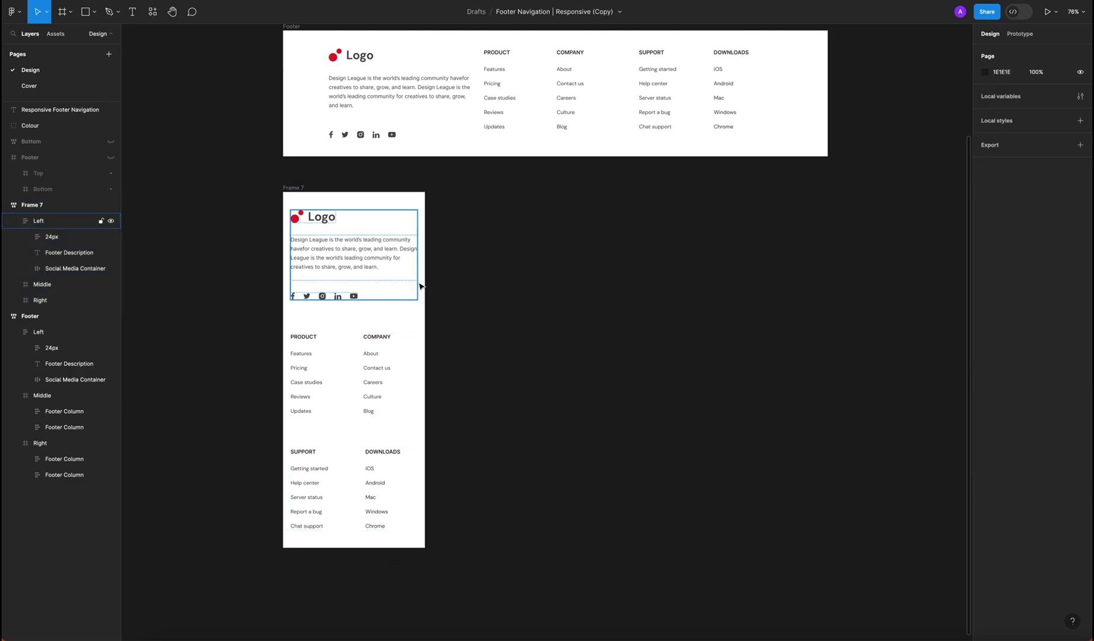
click(416, 286)
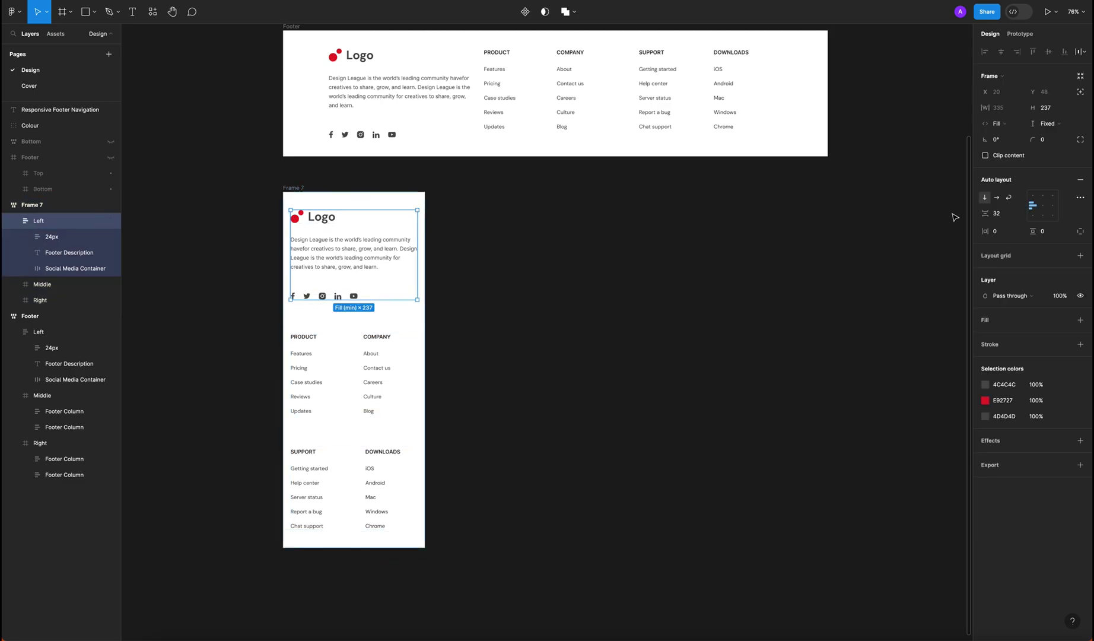
click(295, 189)
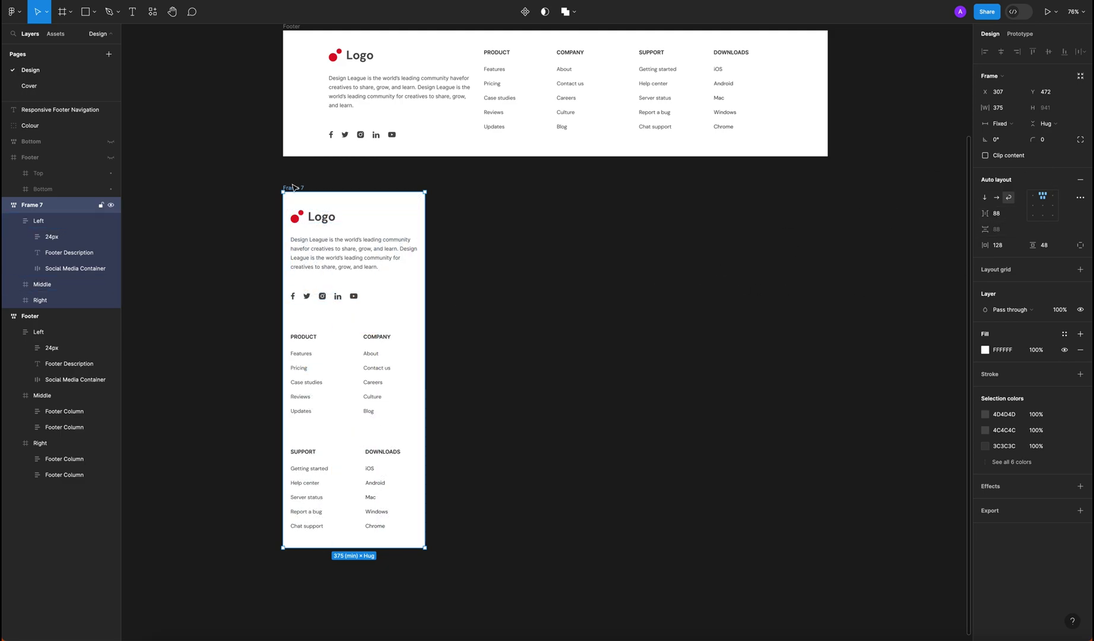
Reduce Frame 7's vertical padding to 24.
drag(1037, 244, 1032, 244)
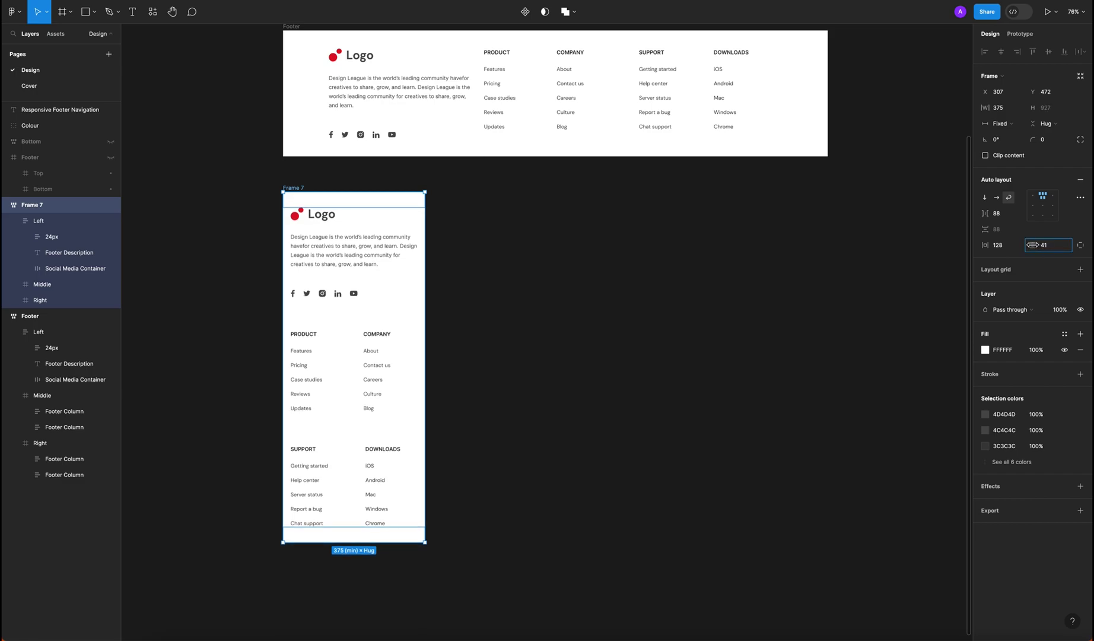
click(1052, 249)
text(24)
key(Return)
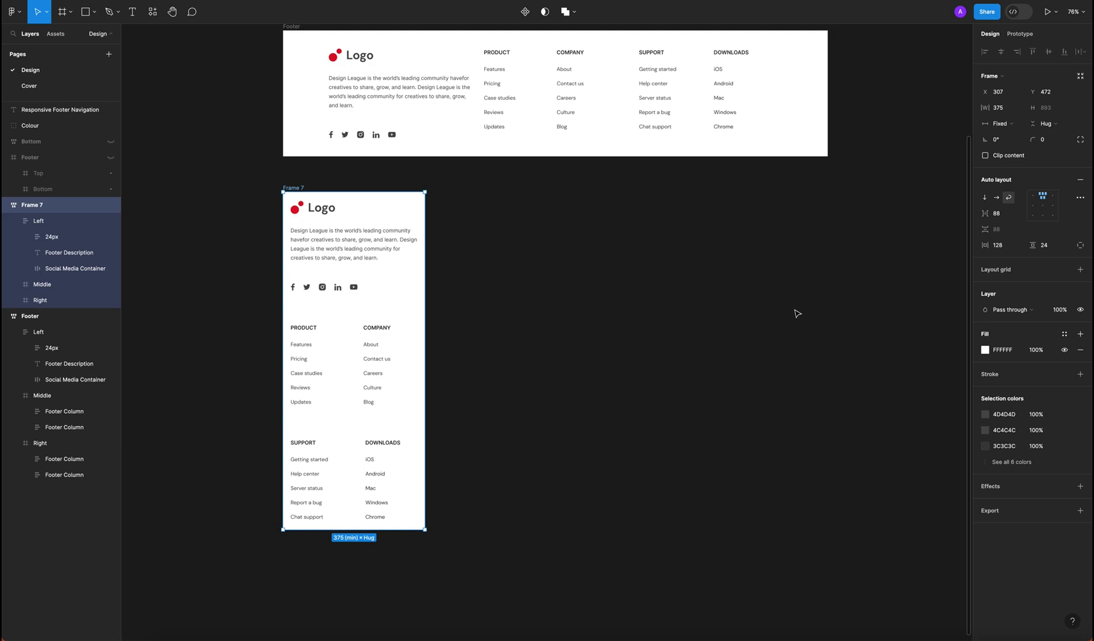
click(456, 307)
Set the gap between Frame 7's items to 48.
click(392, 312)
drag(988, 213, 1012, 215)
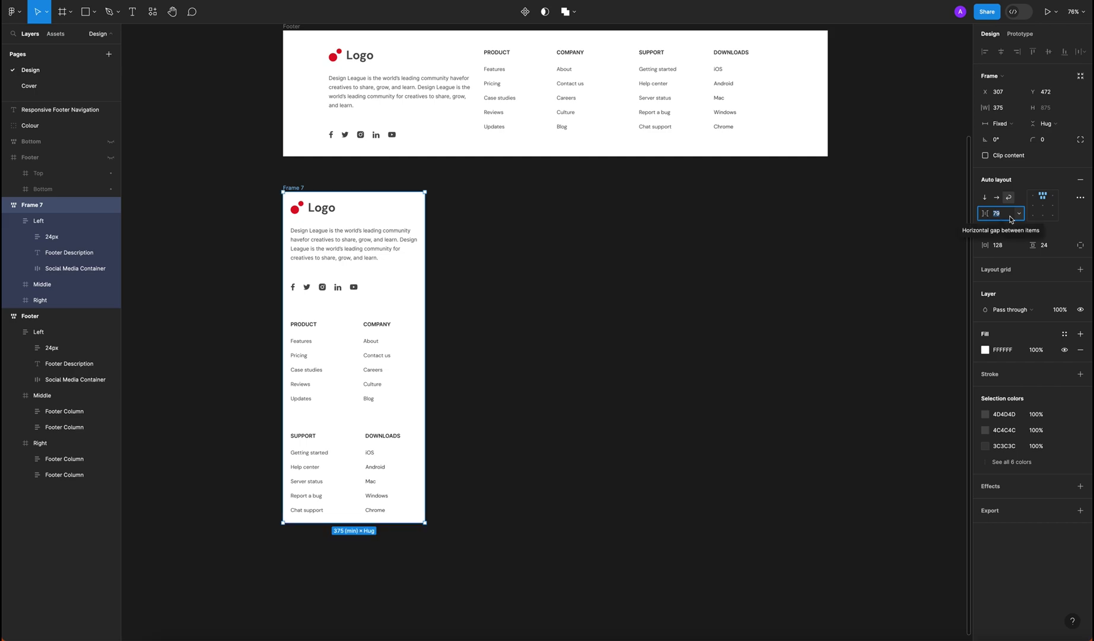
text(40)
key(Return)
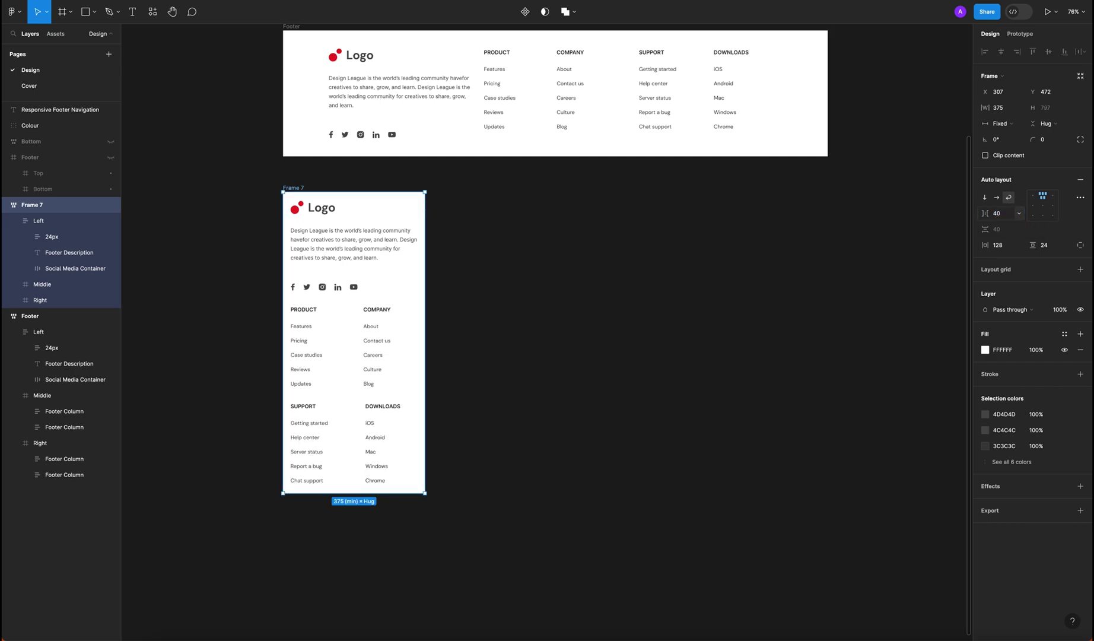
click(996, 216)
text(48)
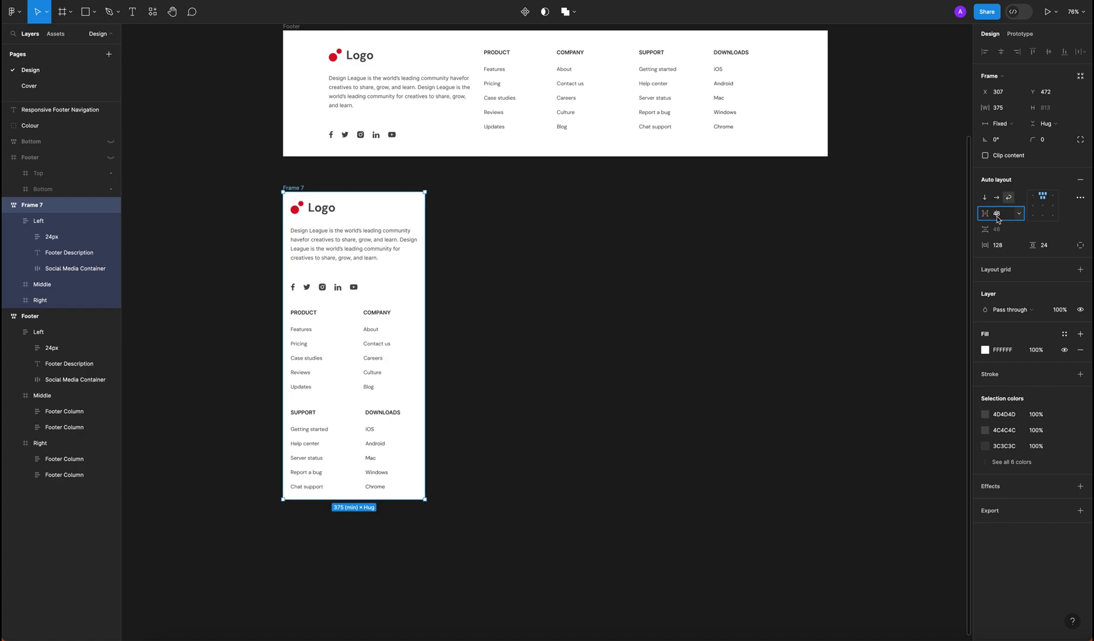
Widen Frame 7 back into a single full-width desktop row.
click(620, 305)
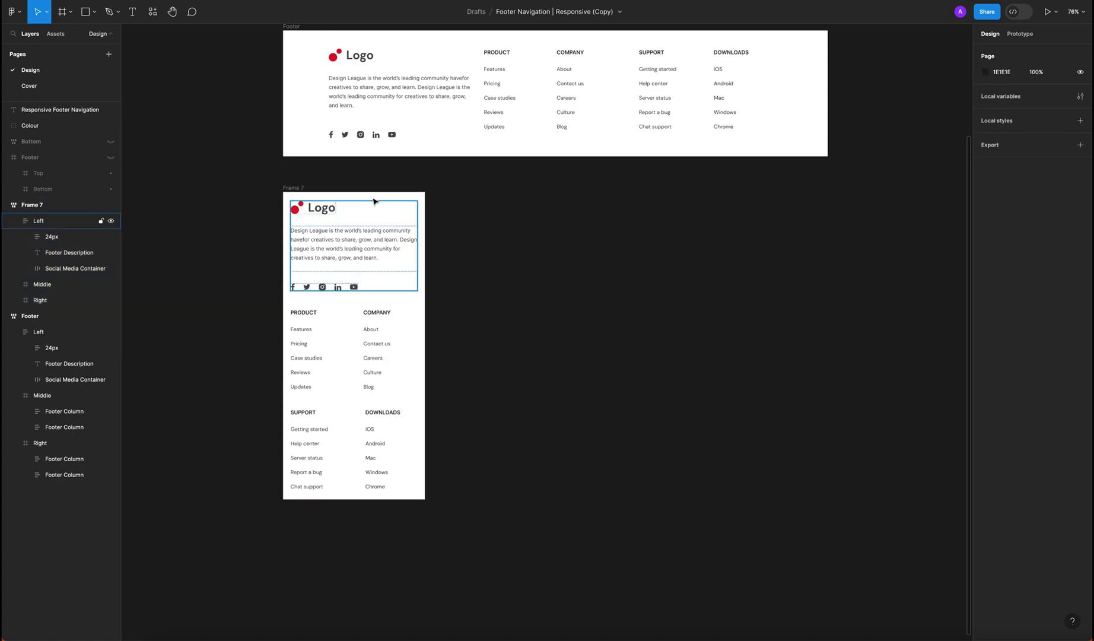
click(294, 187)
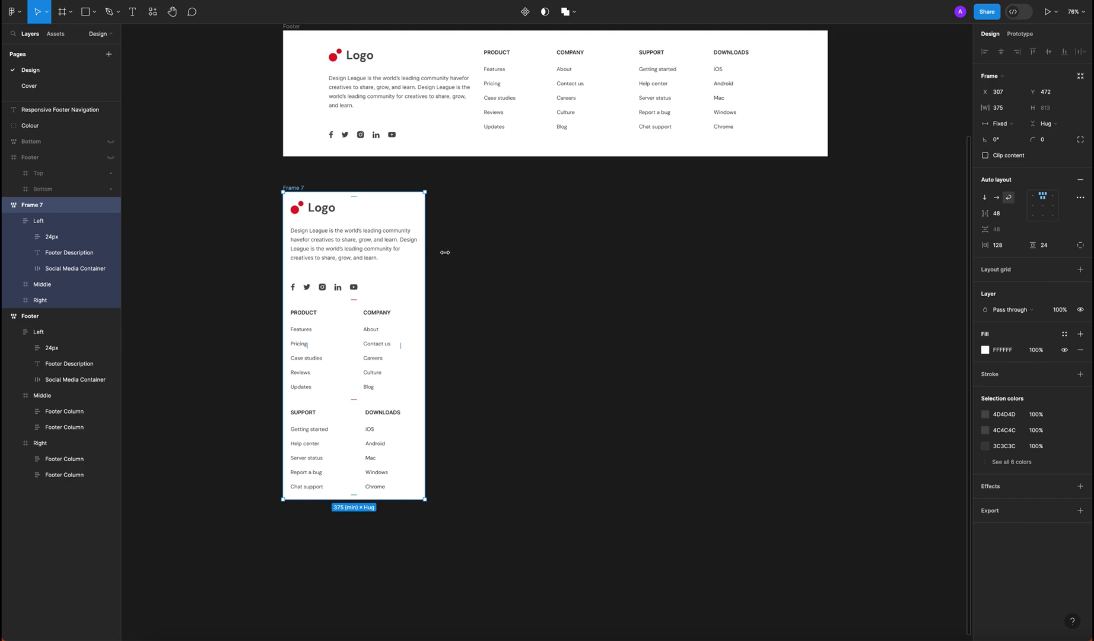
drag(445, 252, 854, 262)
click(710, 408)
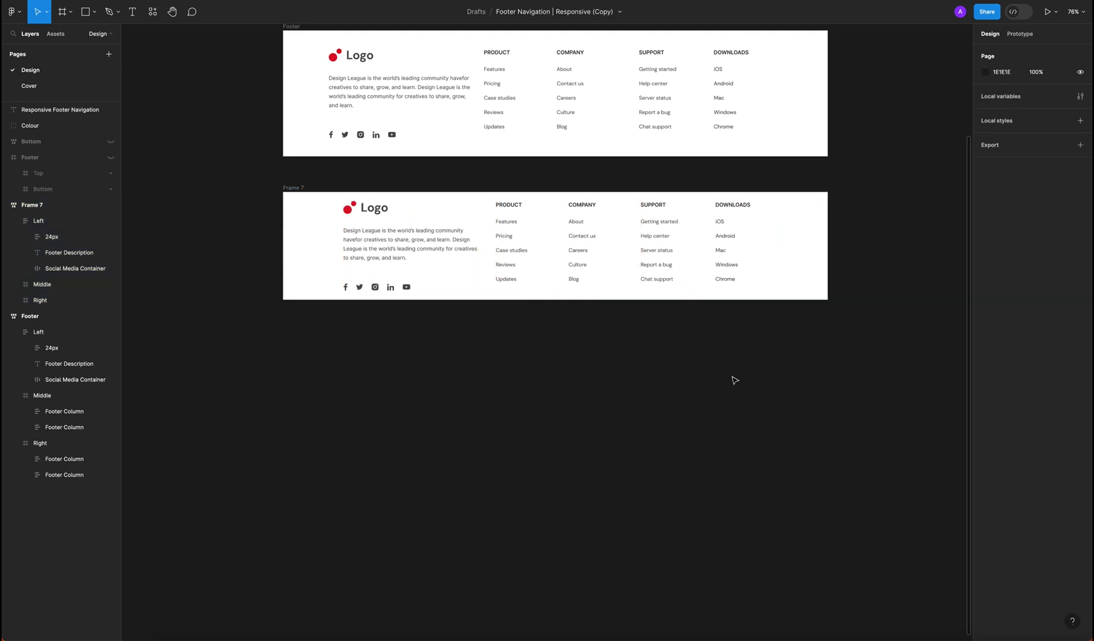
Set Frame 7's vertical padding back to 48.
click(799, 264)
click(1053, 250)
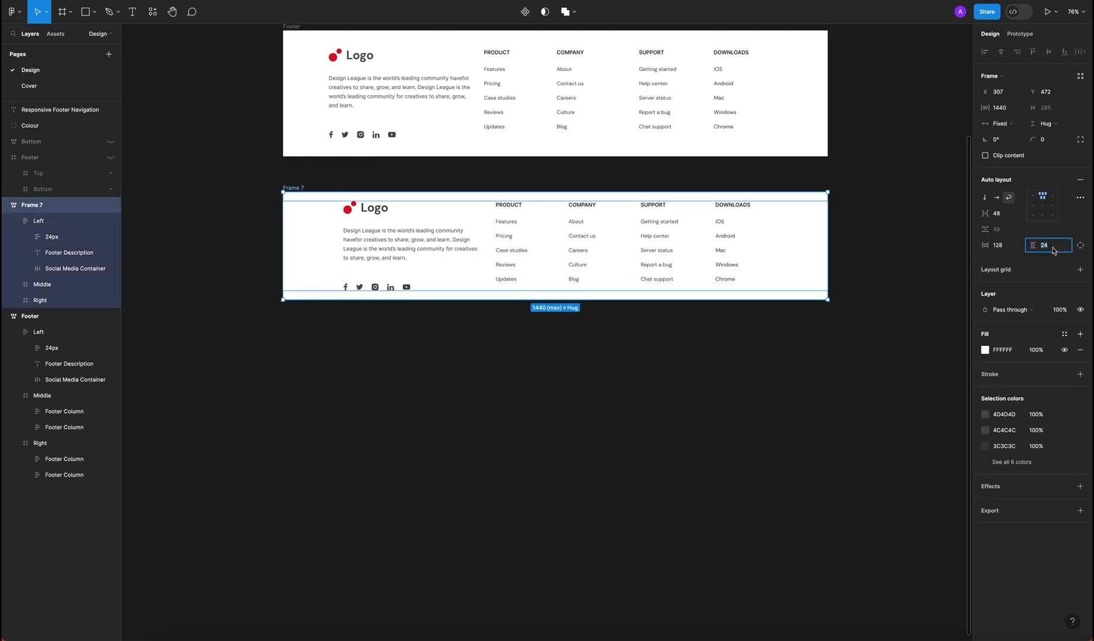
text(48)
key(Return)
click(745, 485)
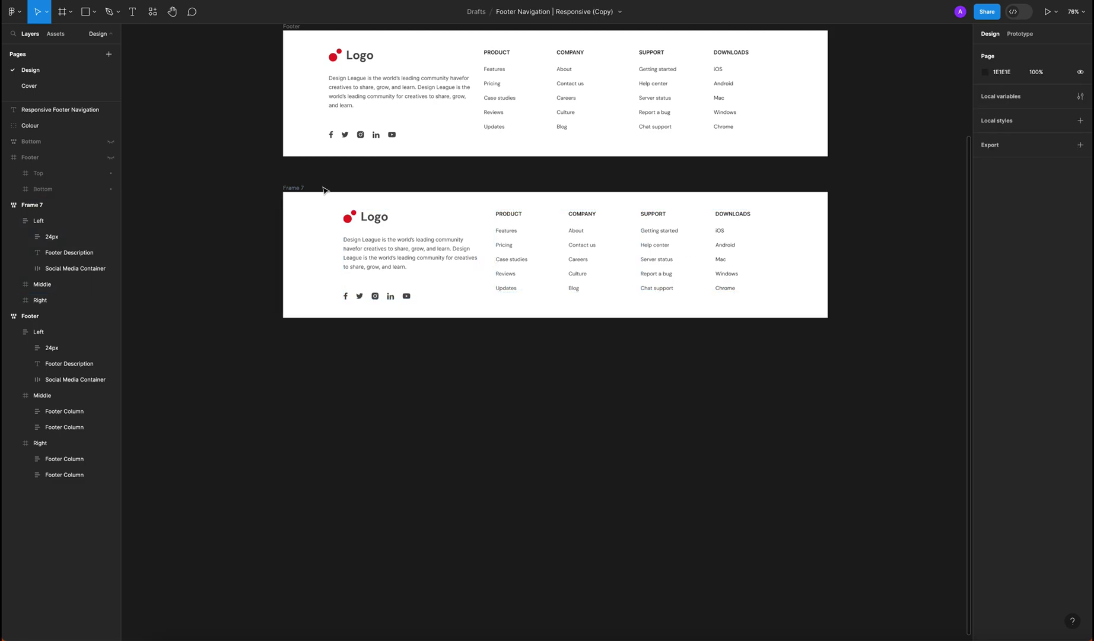
Inspect the social media icons group in the taller footer.
scroll(301, 194, up, 2)
double_click(385, 333)
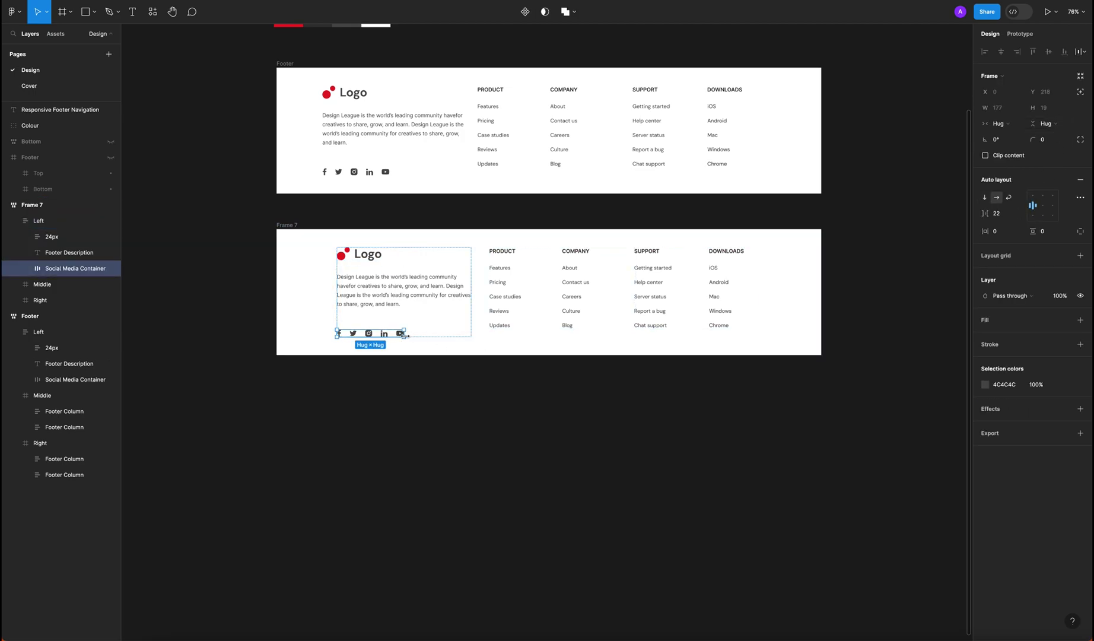
click(421, 410)
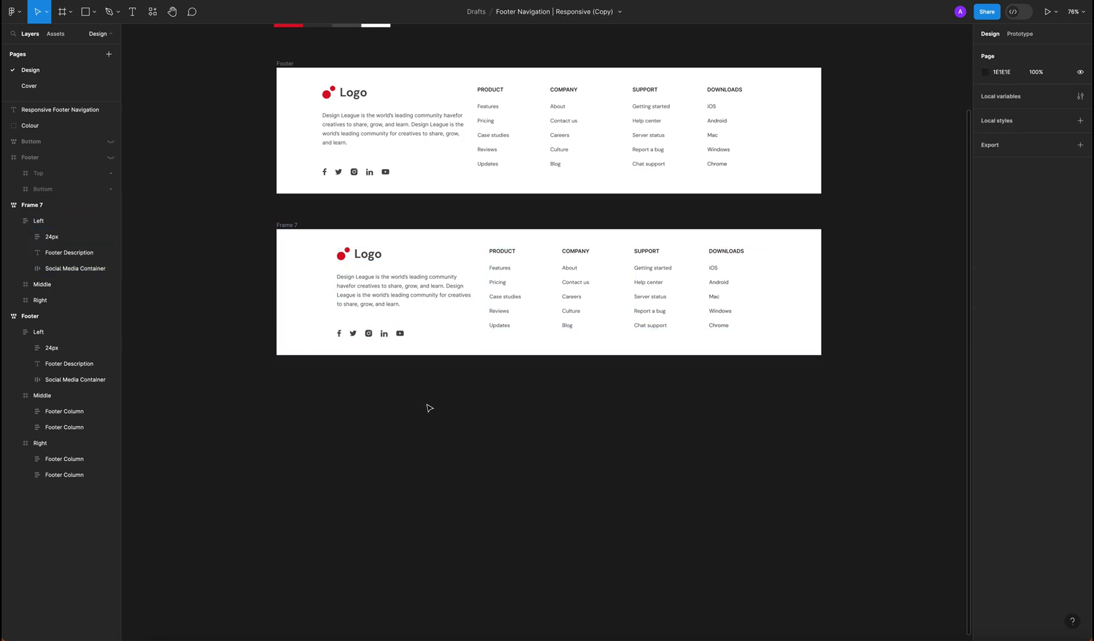